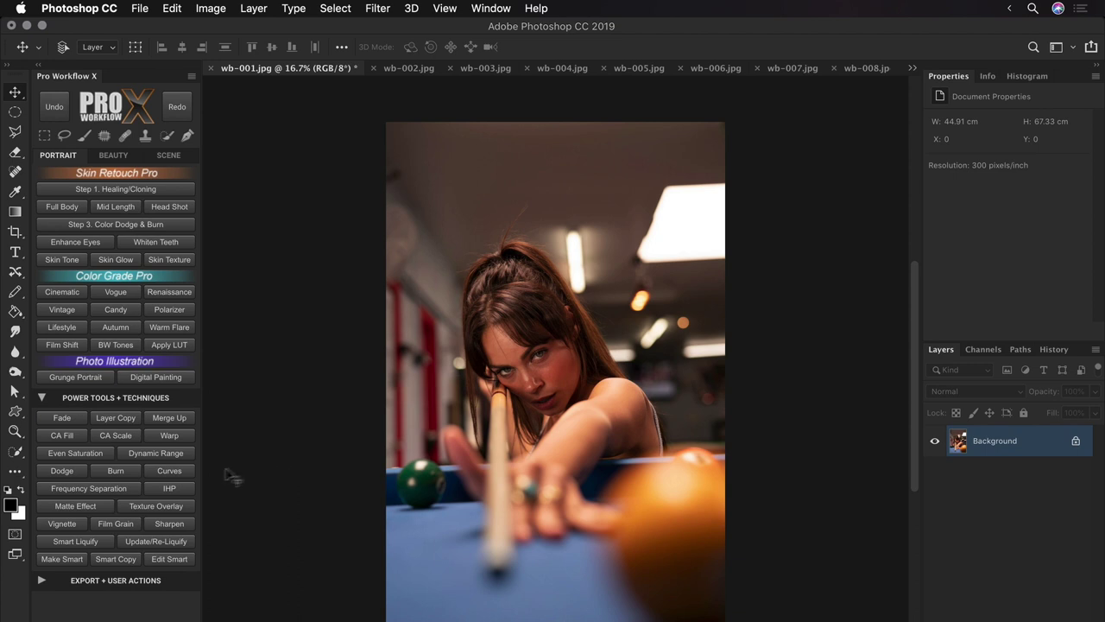
Add a Curves 1 grey point sampled from the table and wall to remove the teal cast, then compare.
click(181, 471)
click(751, 353)
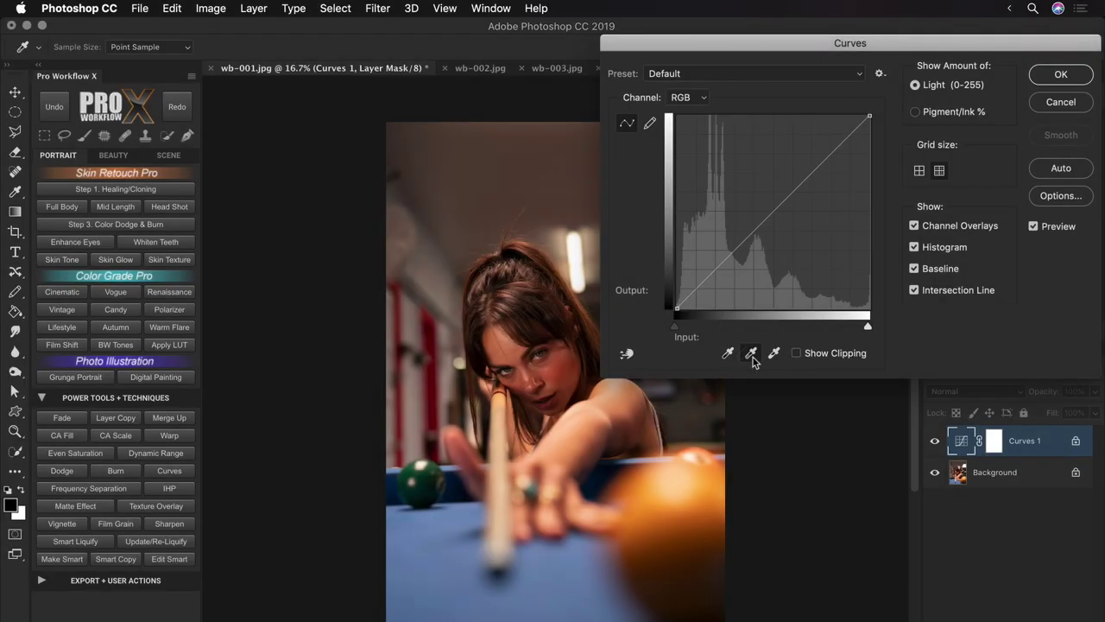
click(648, 570)
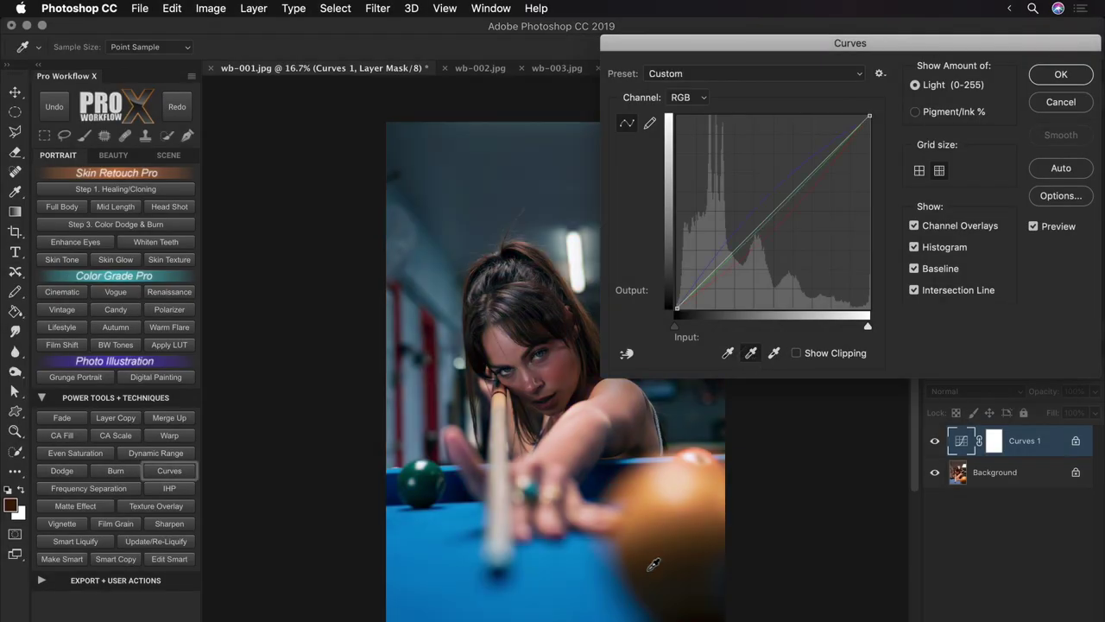
click(540, 582)
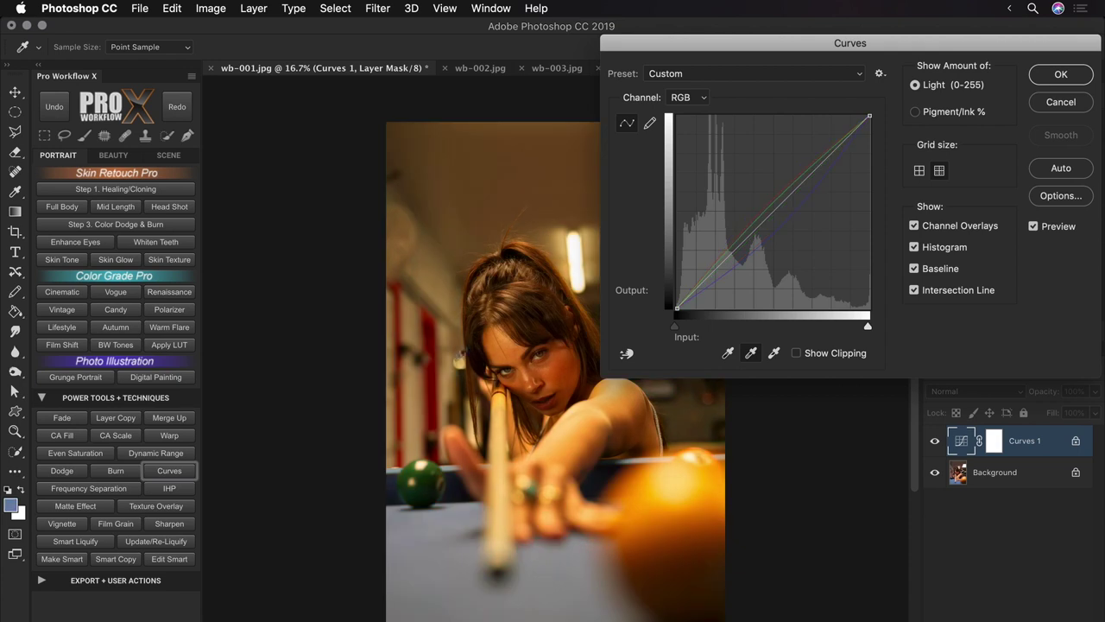
click(434, 321)
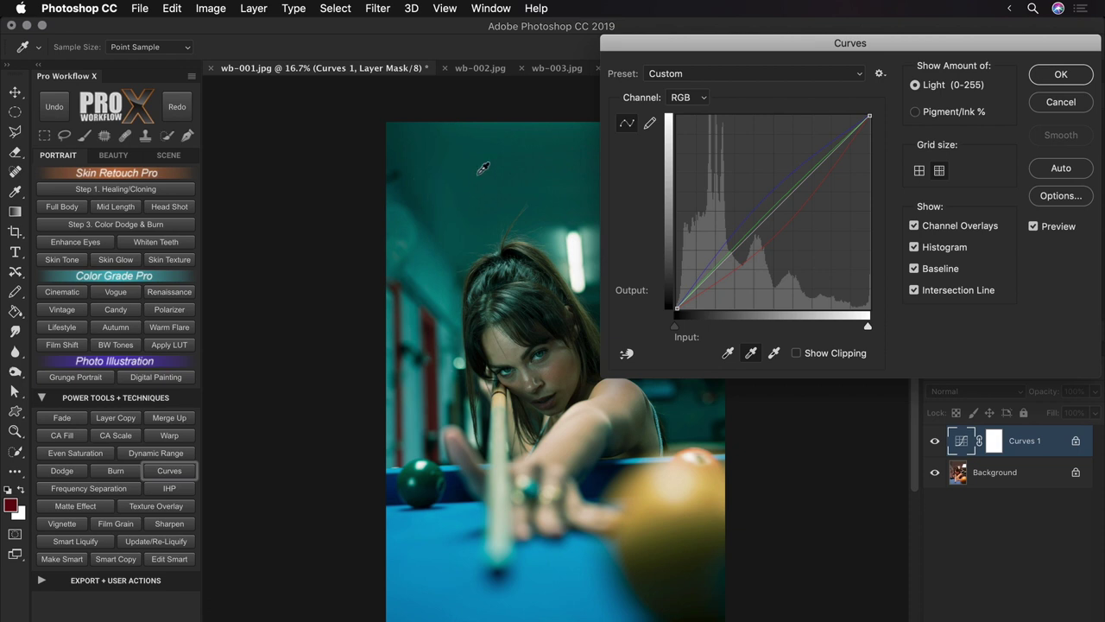
click(434, 181)
key(Return)
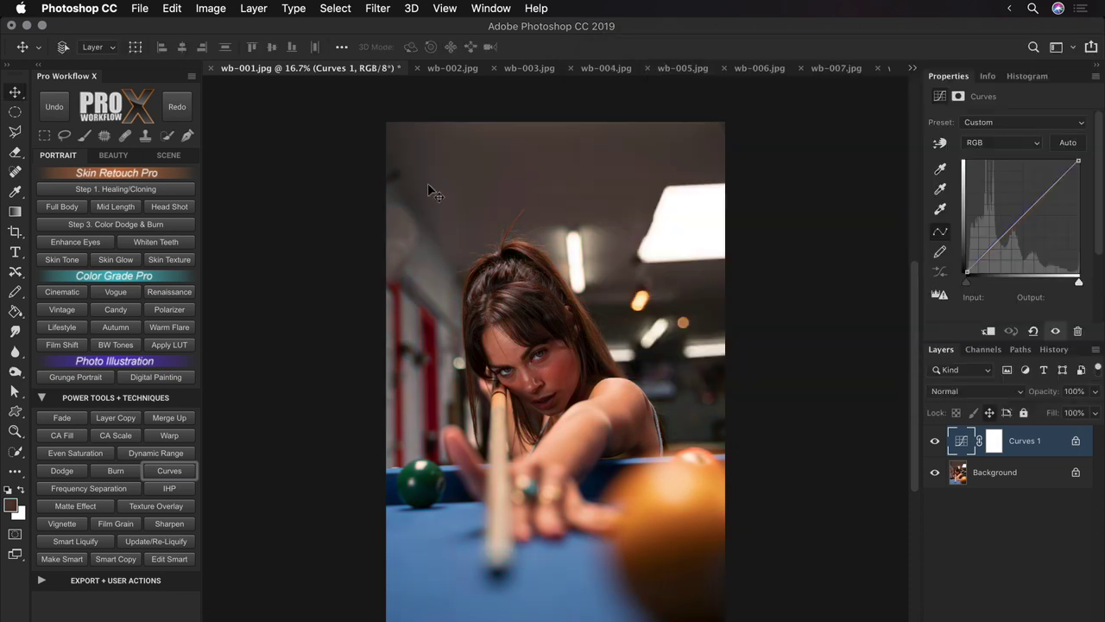
click(934, 441)
click(934, 441)
On wb-002.jpg, try grey-point Curves samples on several spots, then discard the adjustment.
click(444, 69)
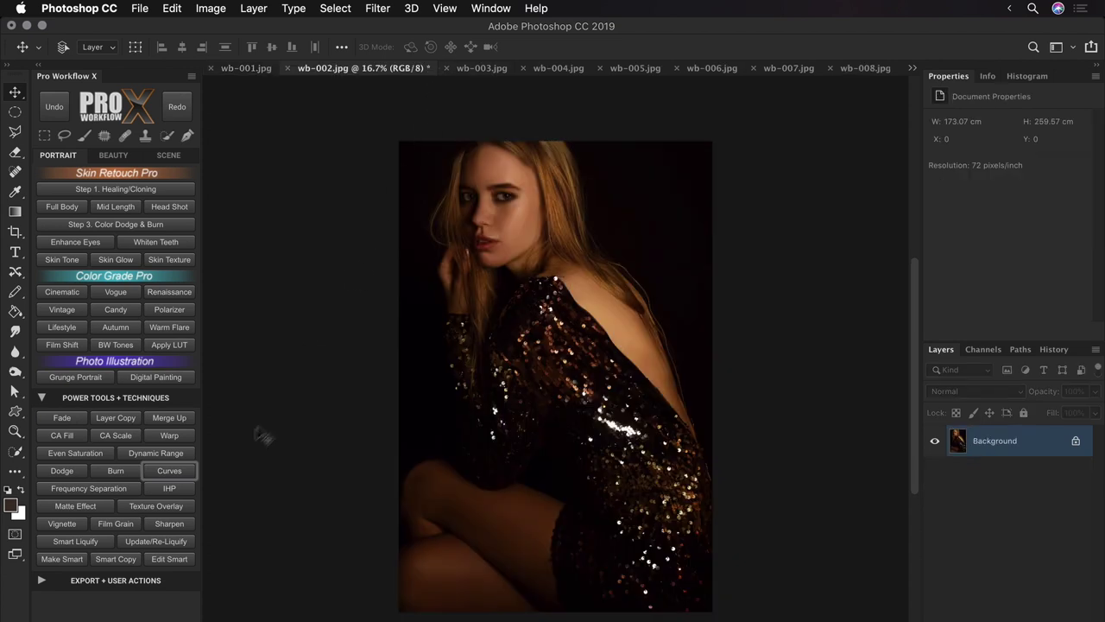
click(188, 478)
click(750, 352)
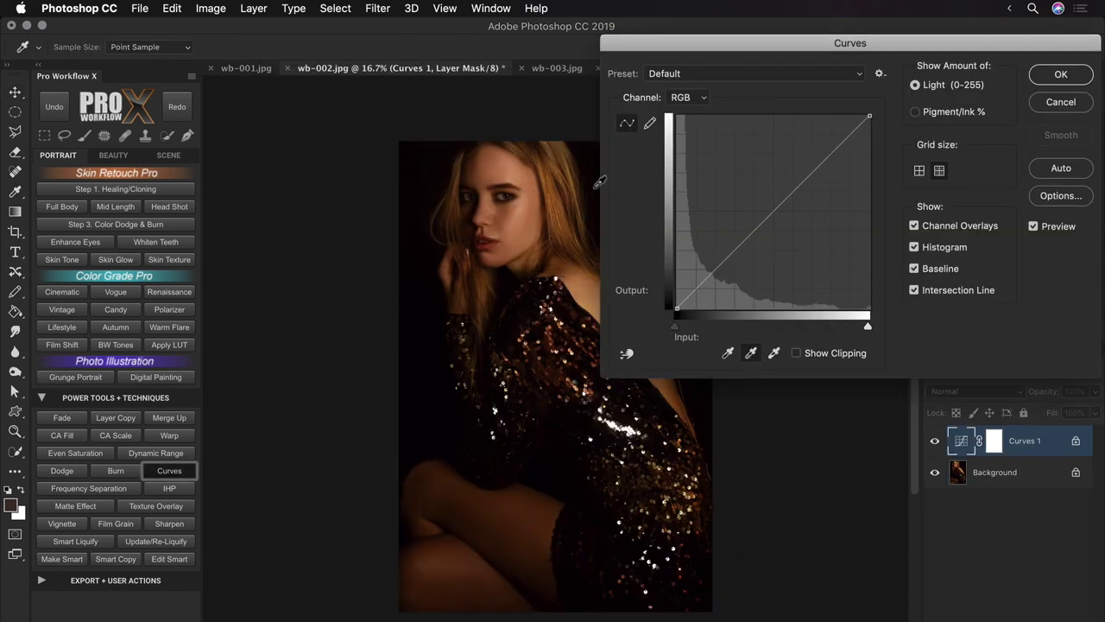
click(600, 182)
click(420, 307)
click(444, 367)
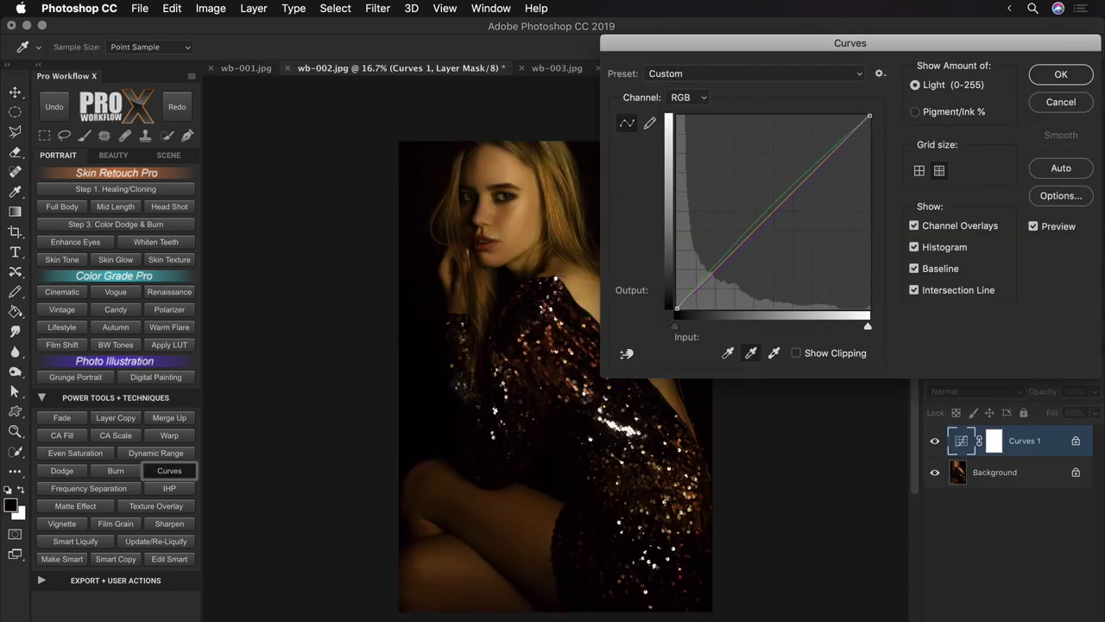
click(600, 532)
click(1061, 102)
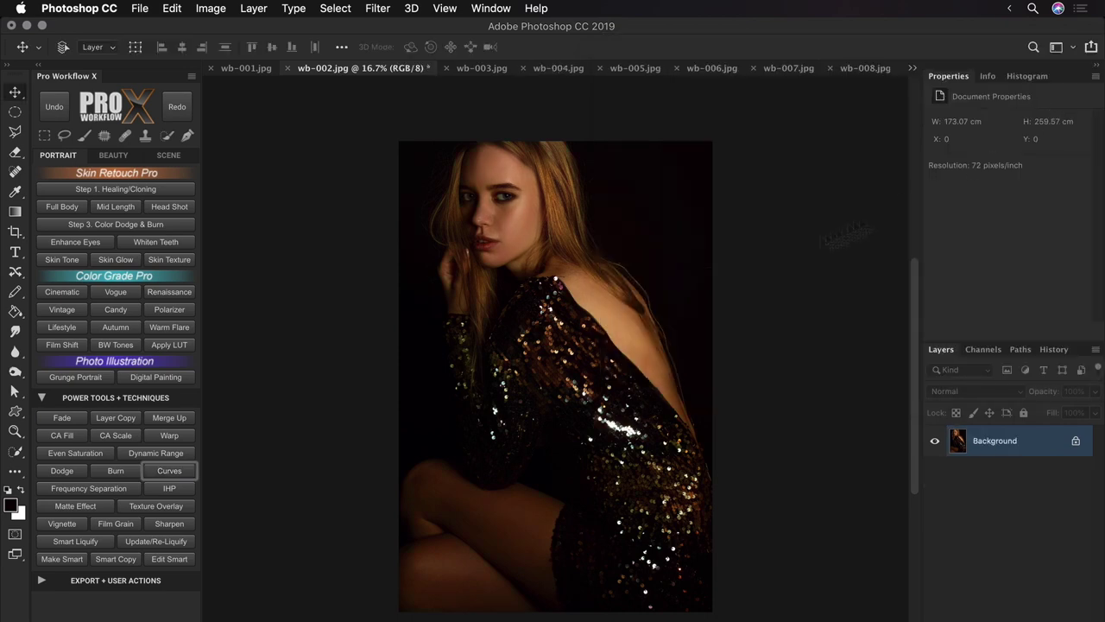
Duplicate the photo to Layer 1 and blur it to one flat average colour.
click(135, 412)
click(388, 8)
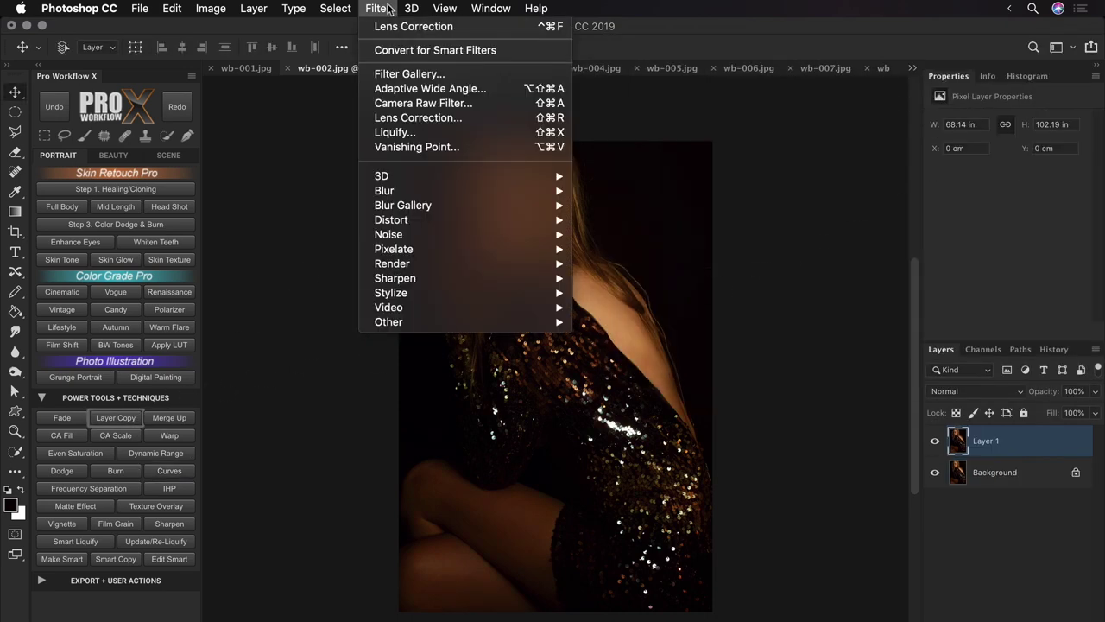
mouse_move(409, 188)
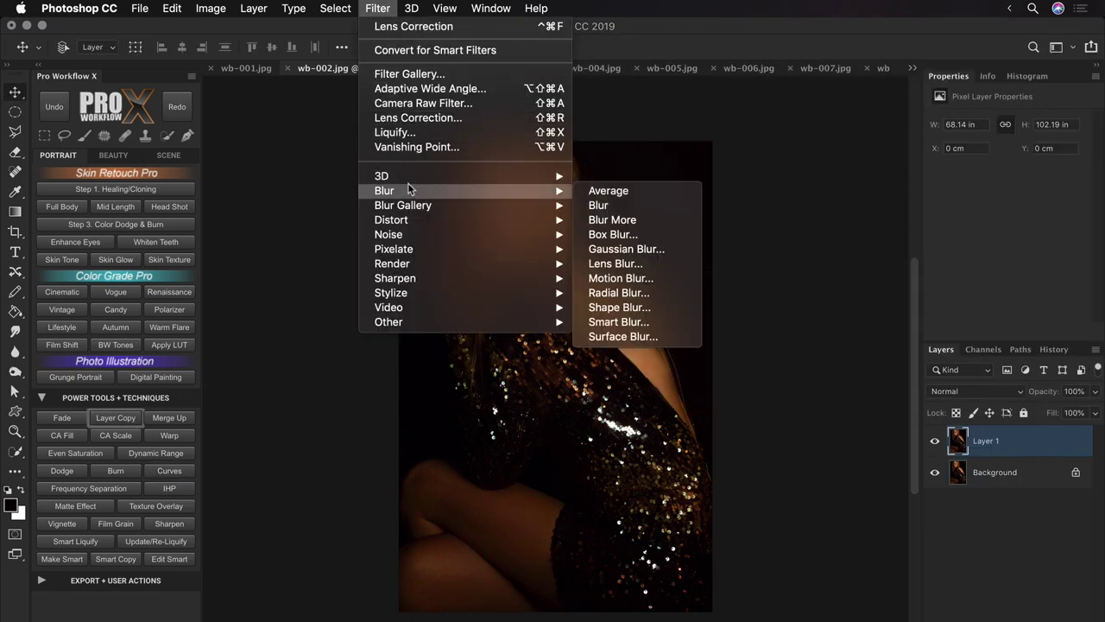
click(657, 190)
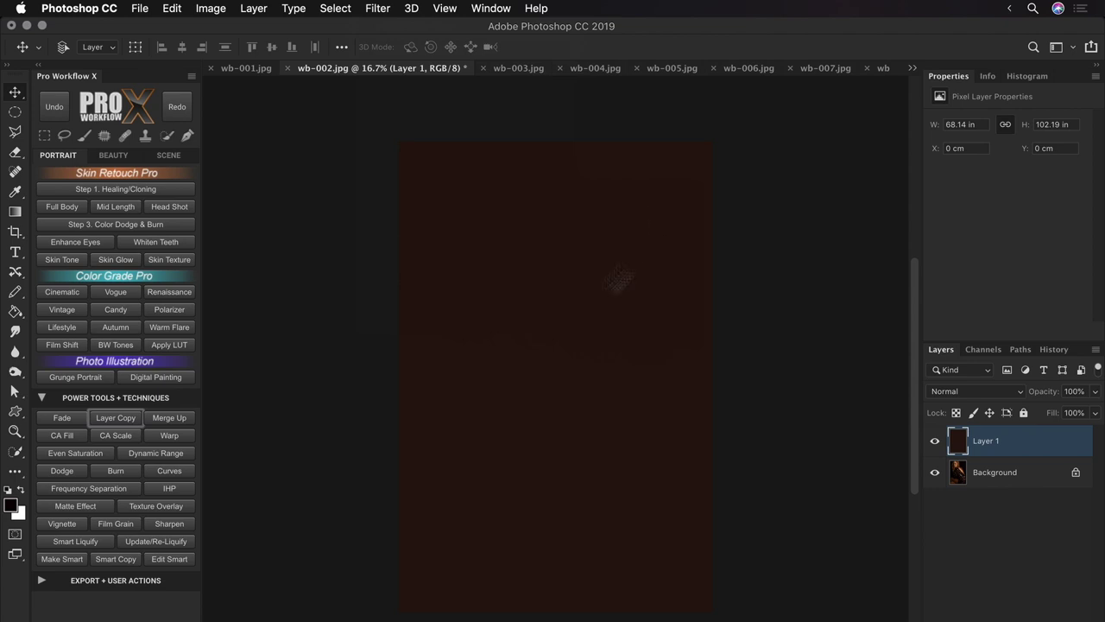
Set the averaged brown as the Curves 1 grey point, delete Layer 1, compare, and open wb-003.jpg.
click(177, 471)
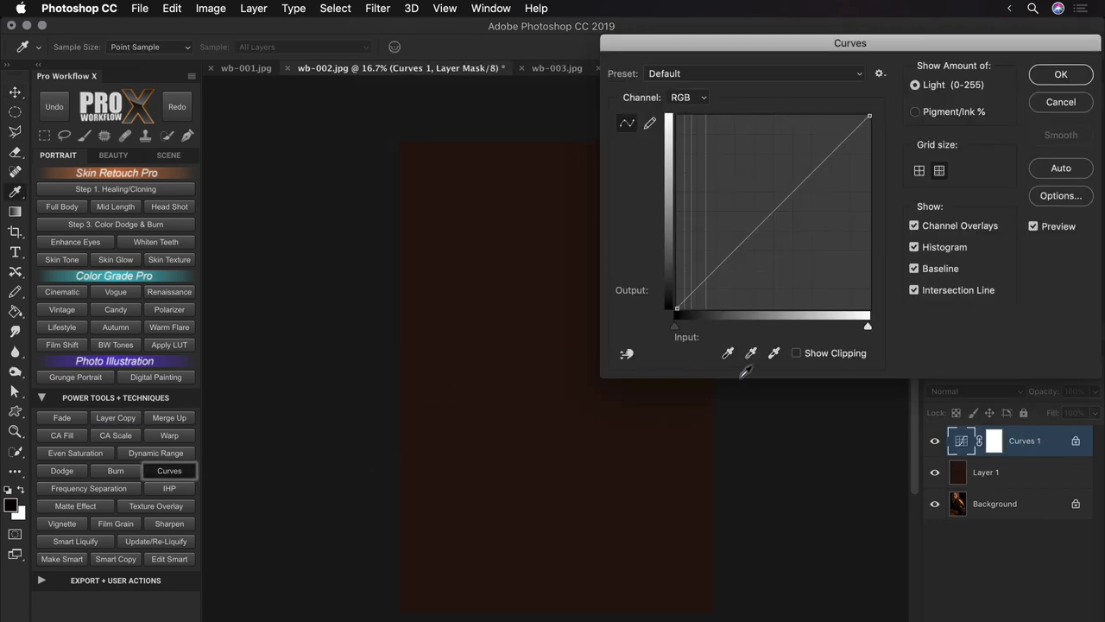
click(751, 354)
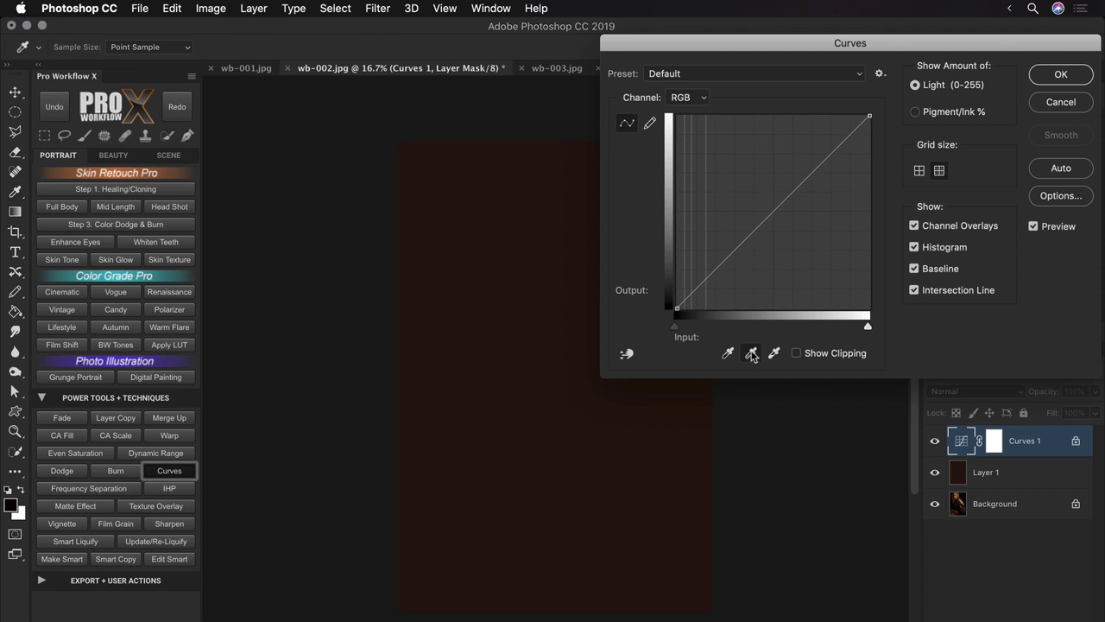
click(557, 410)
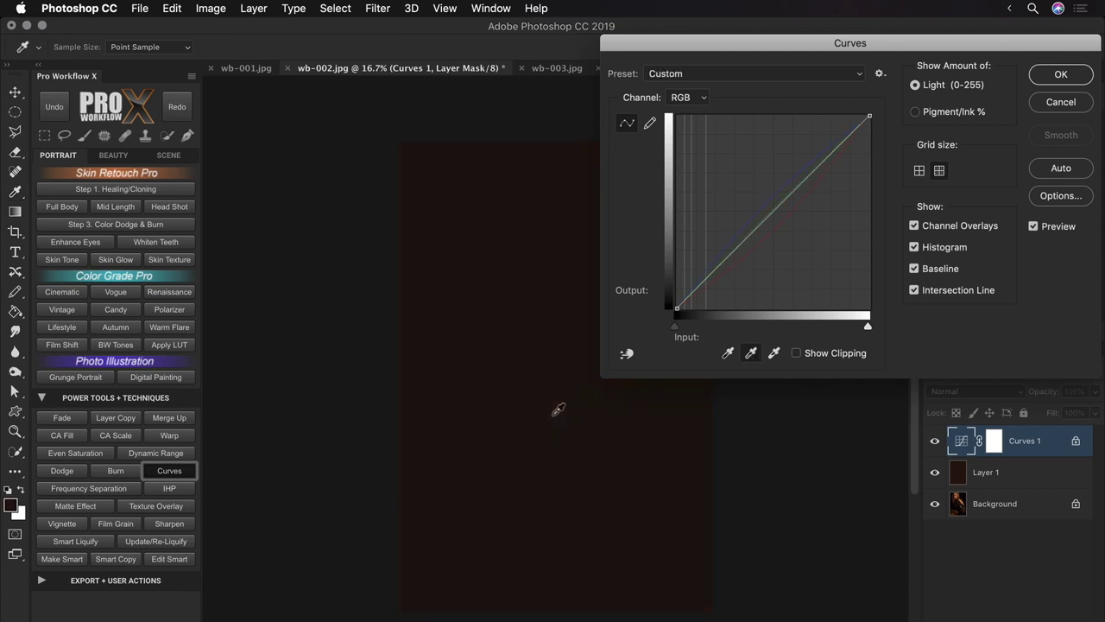
key(Return)
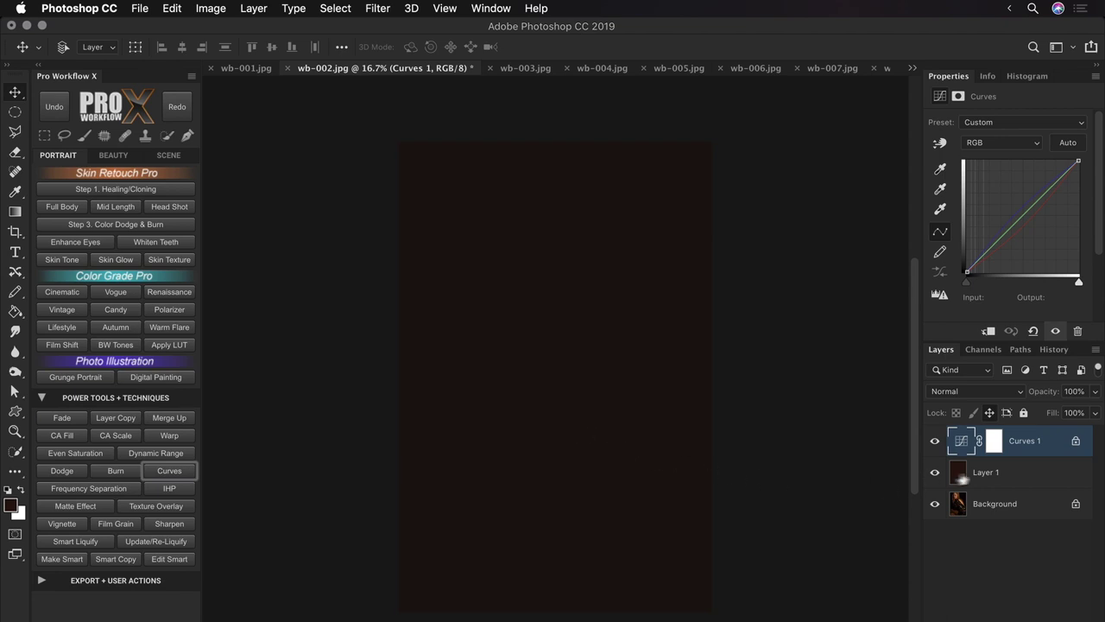
click(1015, 472)
key(BackSpace)
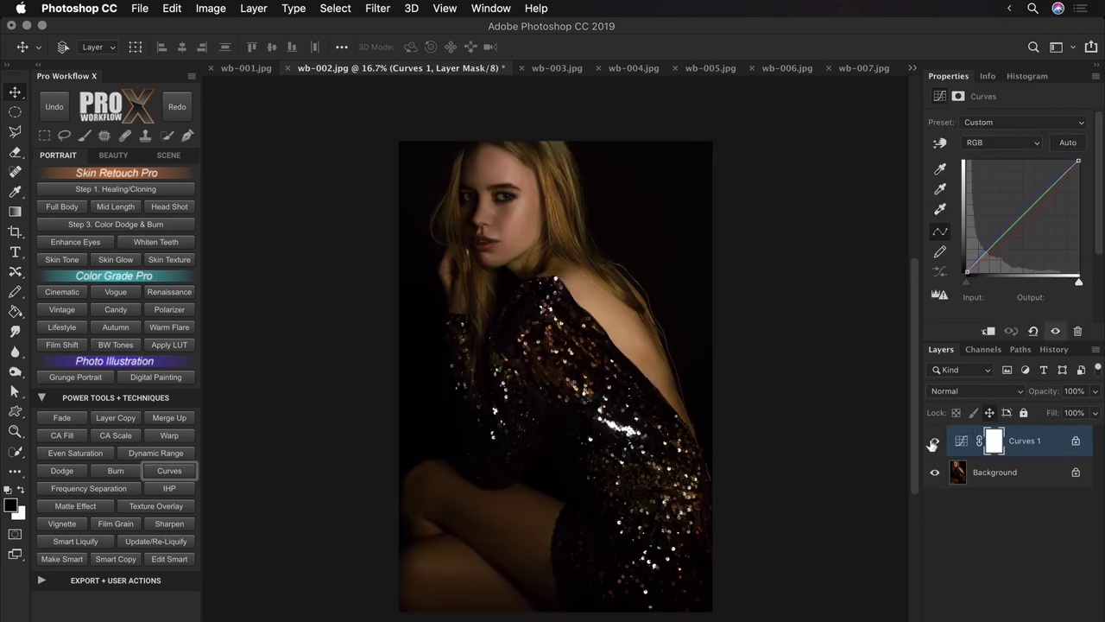
click(933, 443)
click(932, 444)
click(555, 70)
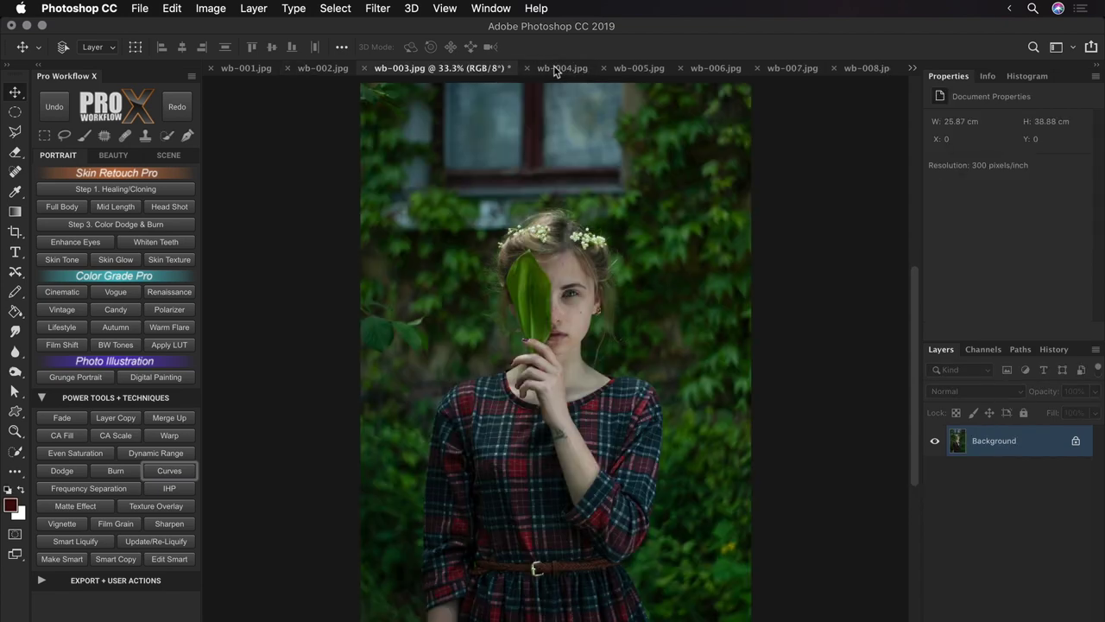
Duplicate wb-003's photo to Layer 1 and average it to one flat green.
click(116, 418)
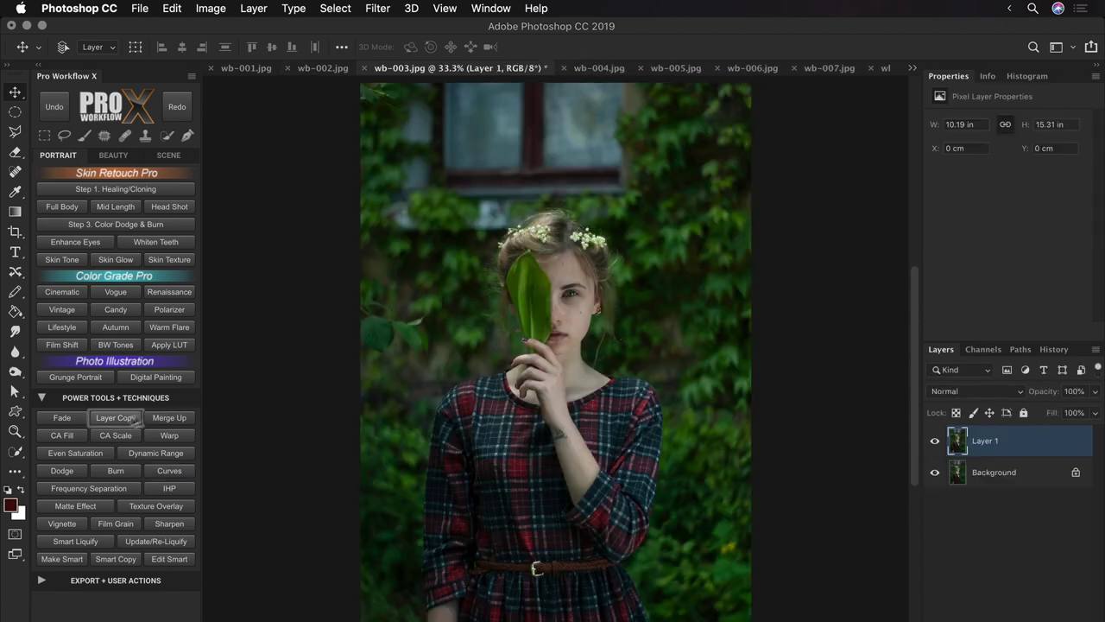
click(378, 8)
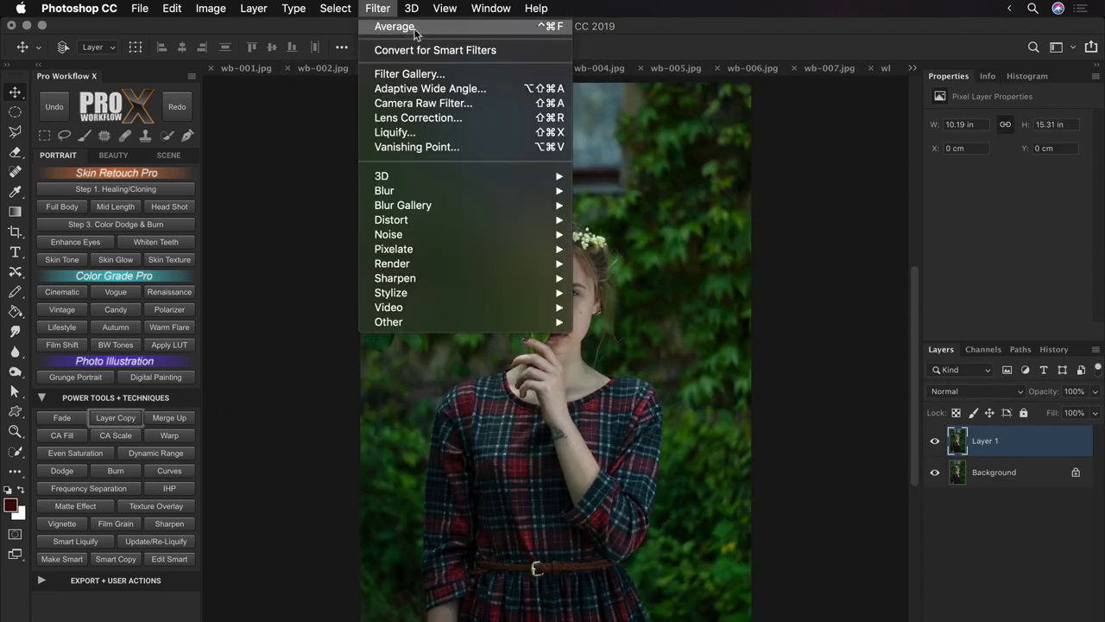
click(415, 27)
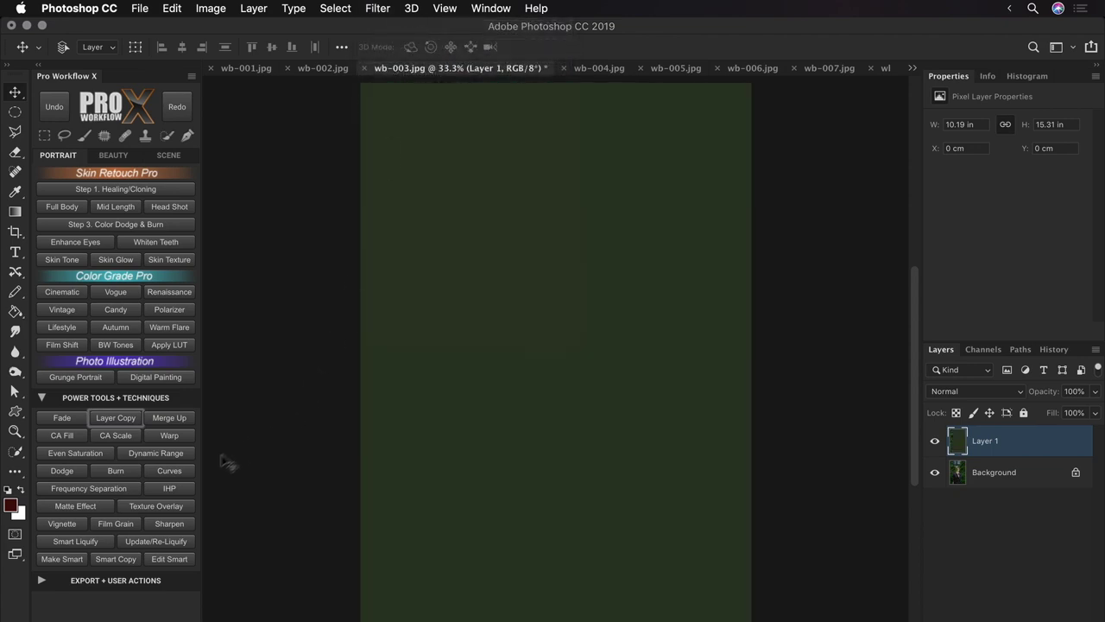
Neutralise the flat green with a Curves 1 grey point, delete Layer 1, compare, then open wb-004.jpg.
click(187, 472)
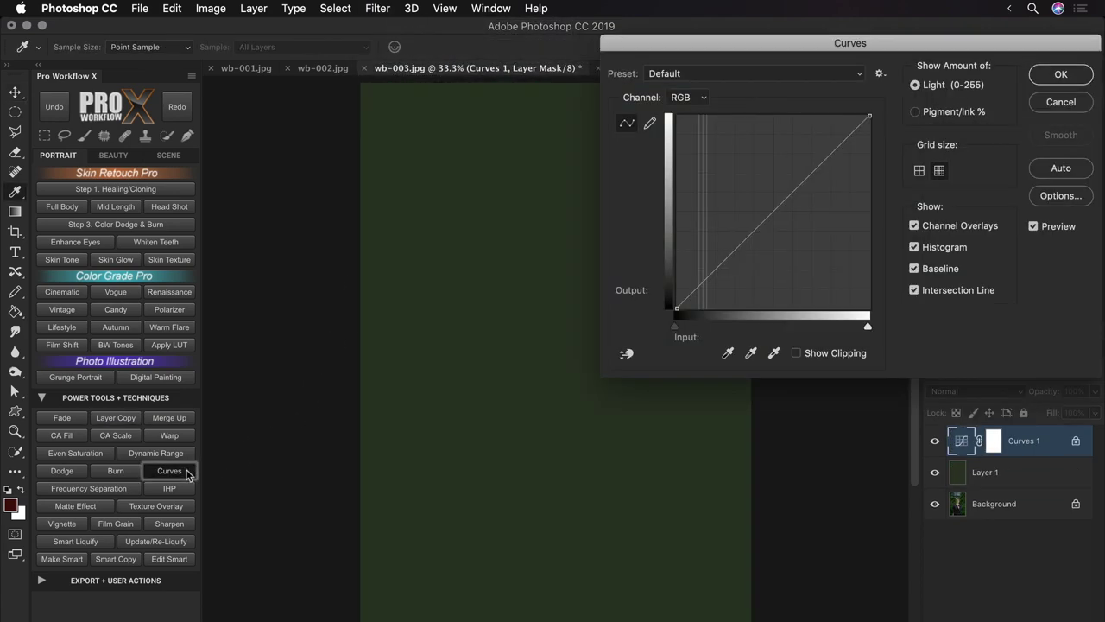
click(750, 352)
click(618, 433)
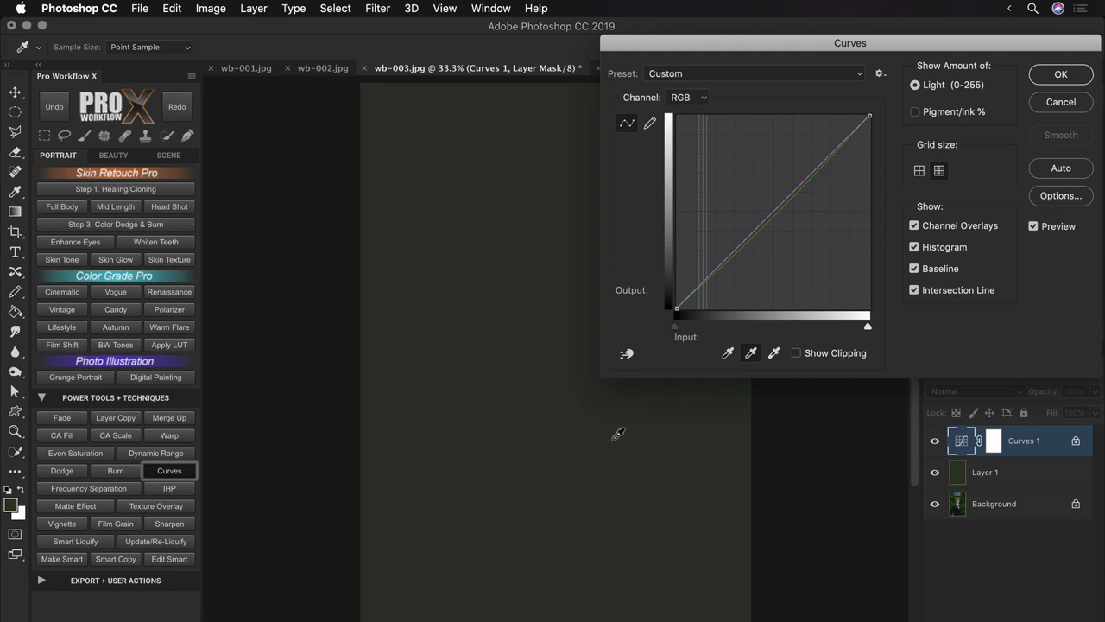
key(Return)
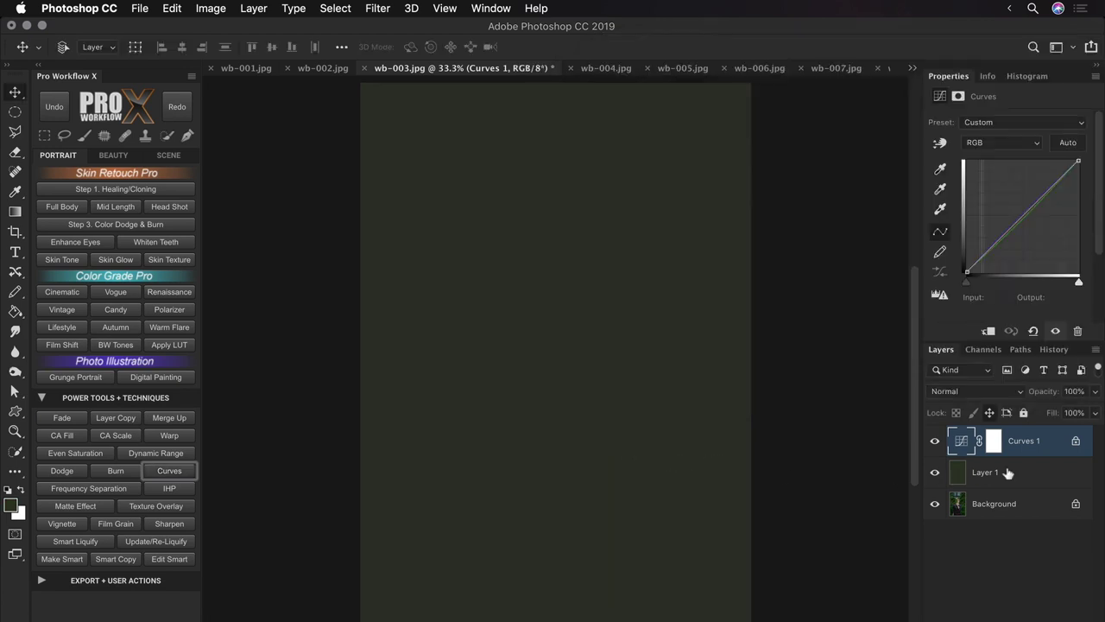
click(1008, 471)
key(Delete)
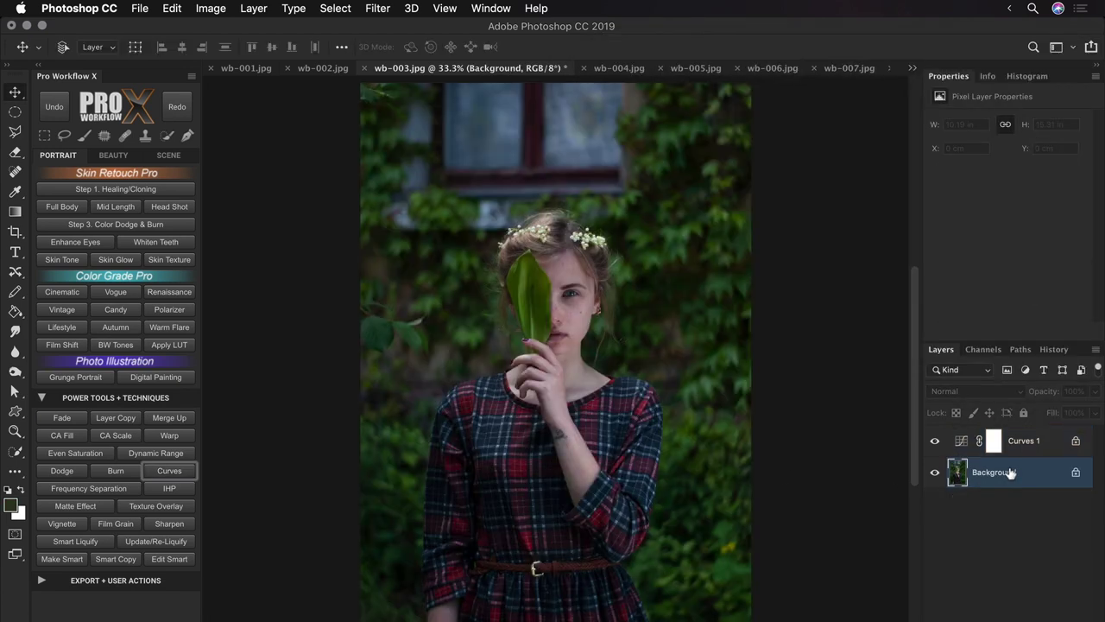
click(935, 441)
click(935, 442)
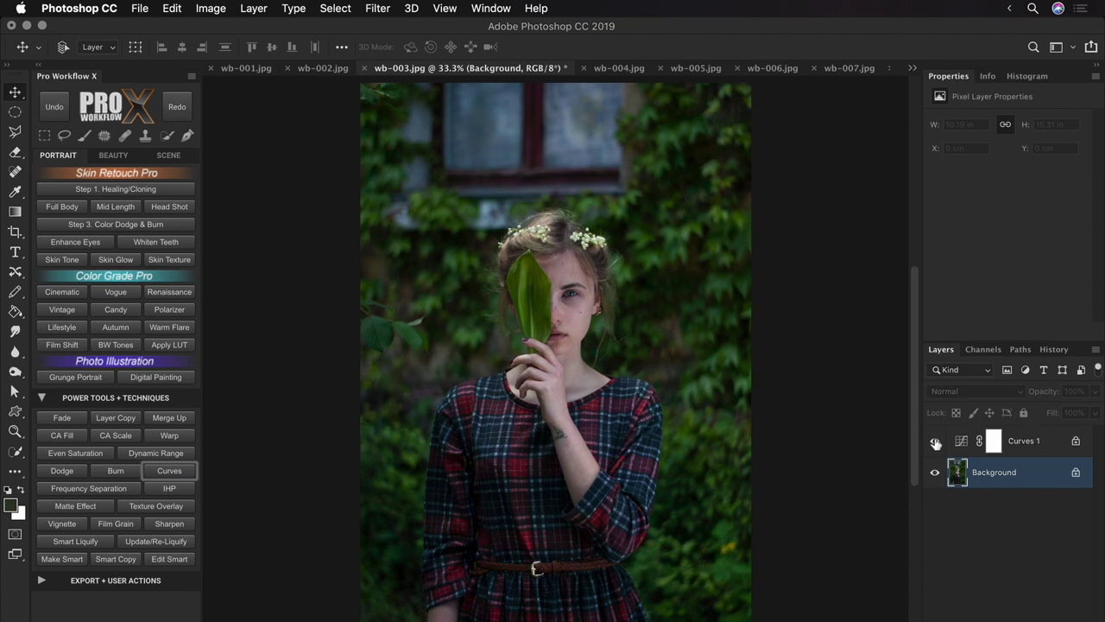
click(629, 69)
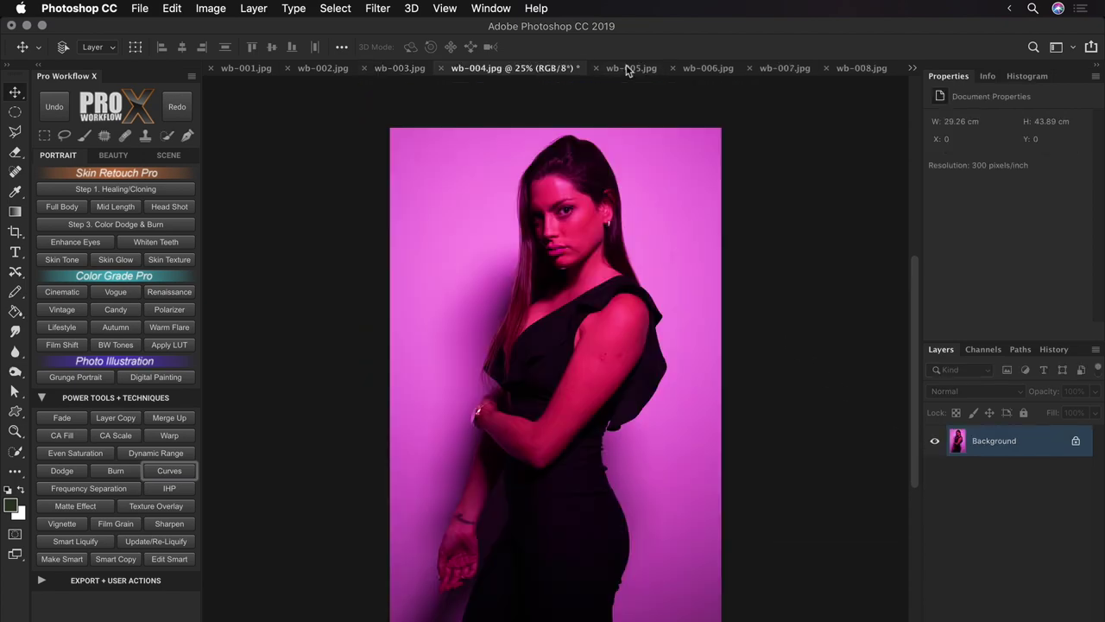
Try Curves grey-point samples on the magenta backdrop, then cancel the adjustment.
click(190, 475)
click(751, 352)
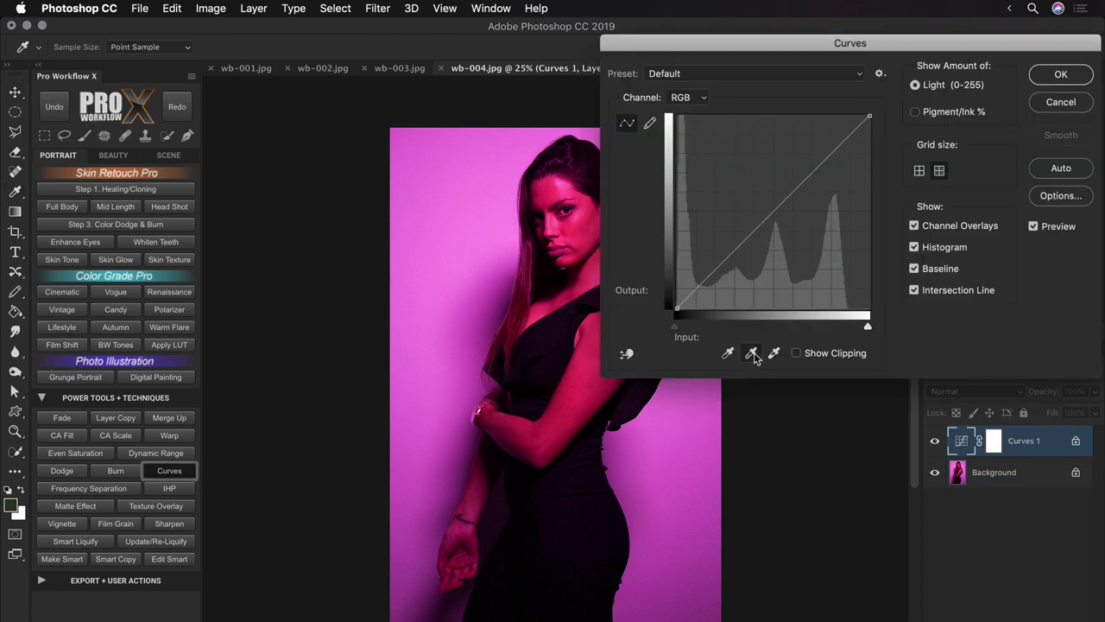
click(683, 475)
click(462, 599)
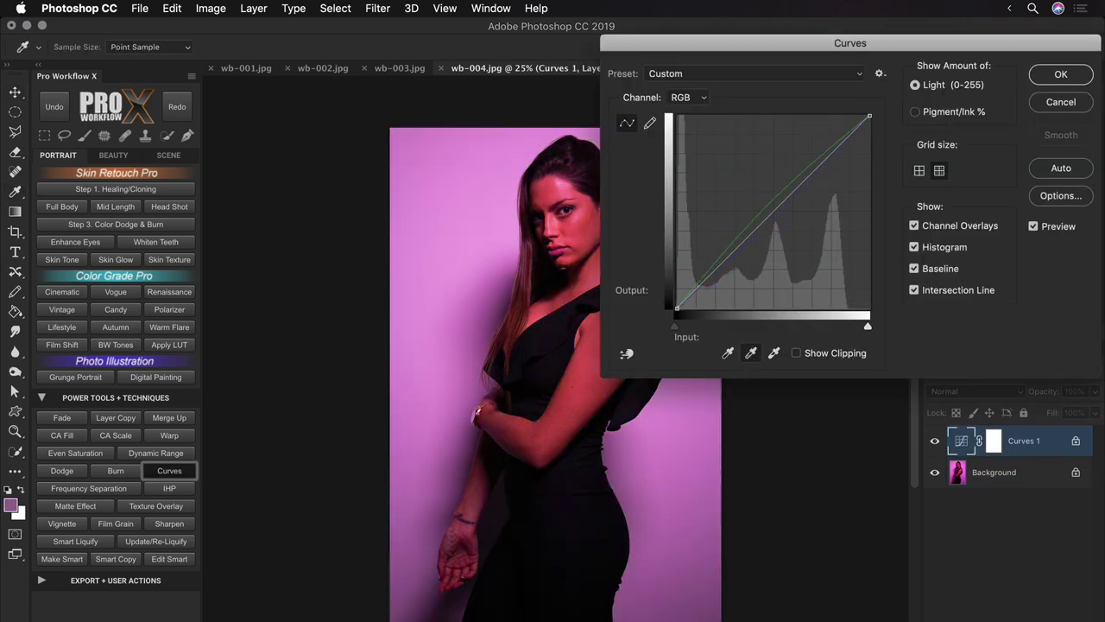
click(446, 329)
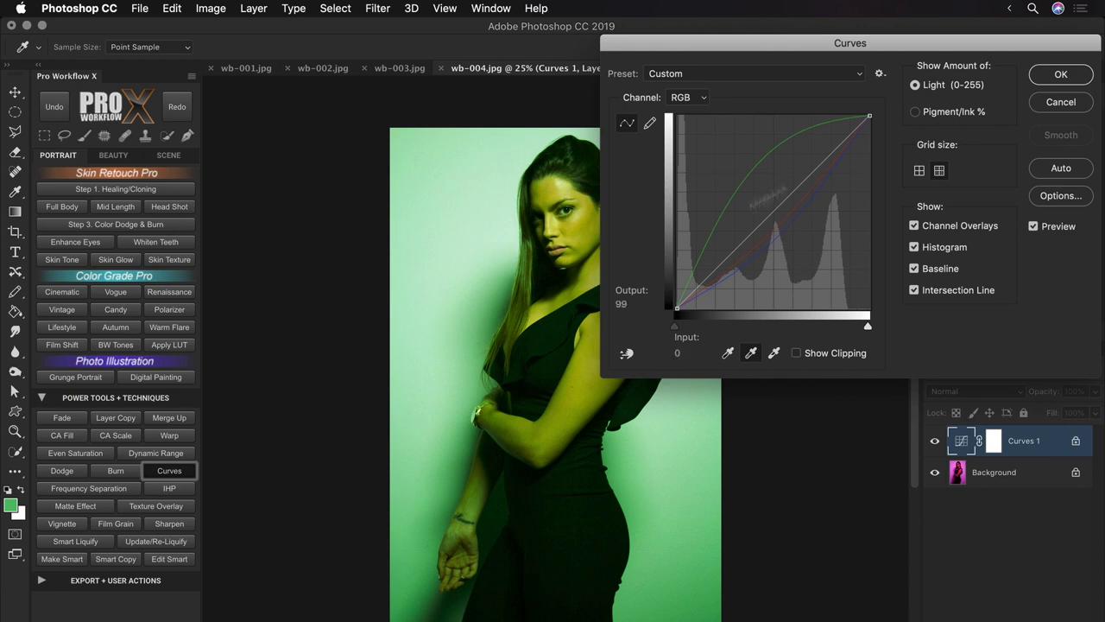
click(1061, 104)
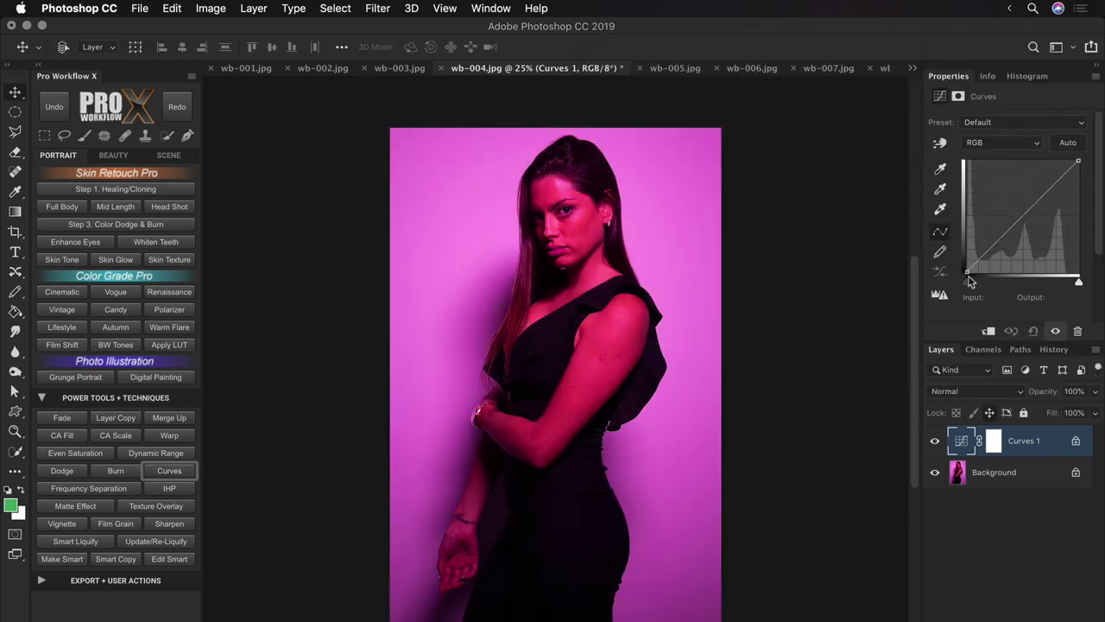
Locate the darkest shadow on the dress and brightest highlight on the wristwatch via clipping previews.
drag(968, 282, 978, 282)
click(940, 169)
click(577, 503)
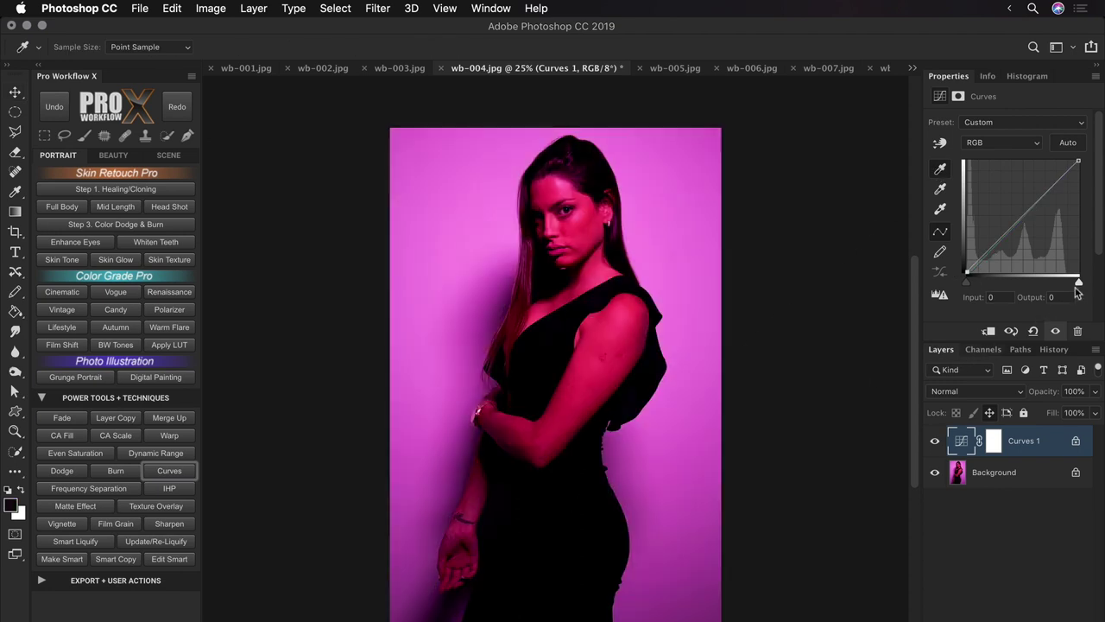
drag(1078, 283, 1057, 285)
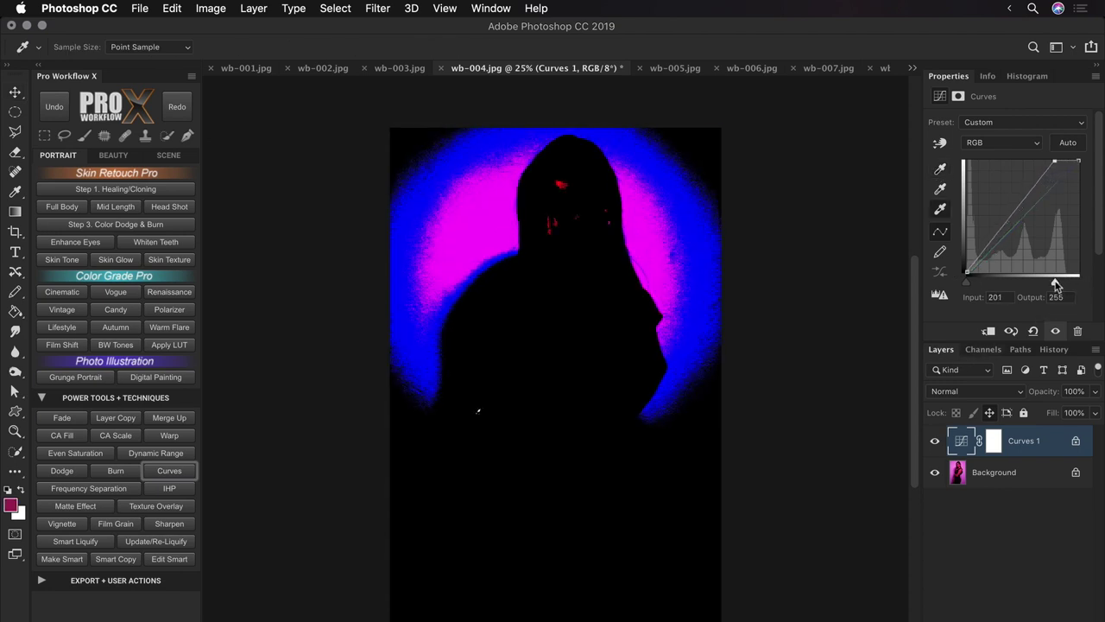
scroll(545, 446, up, 5)
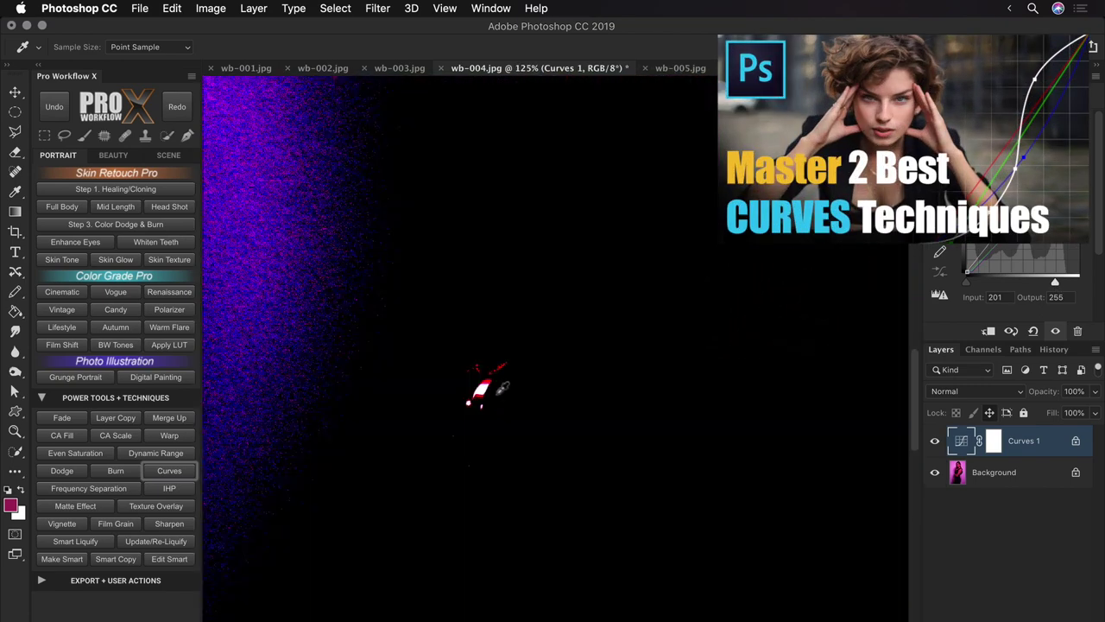
click(480, 393)
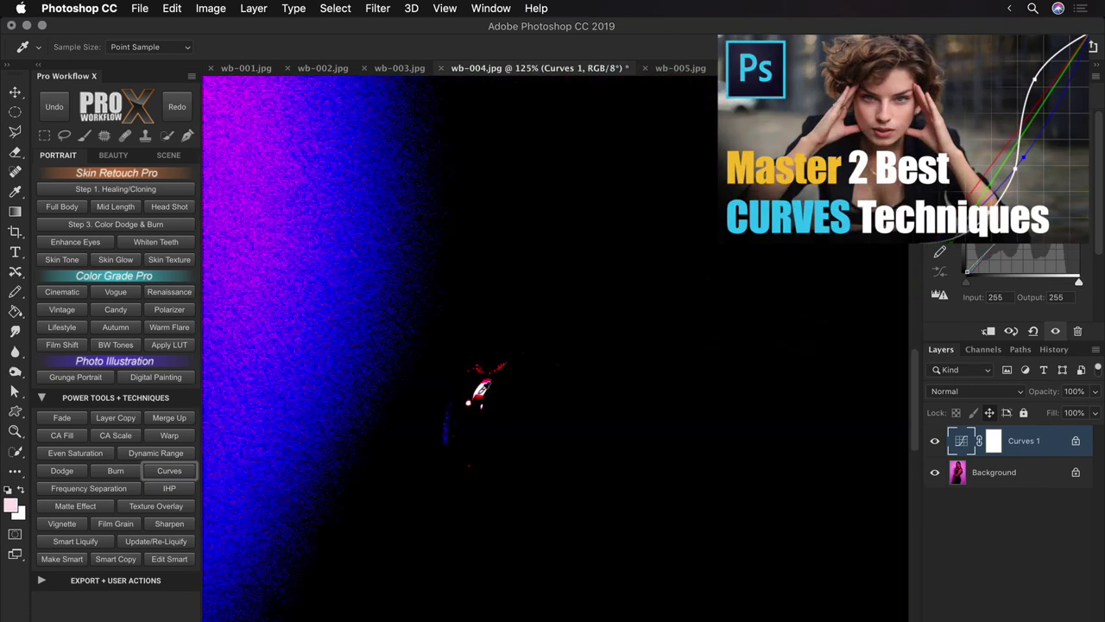
drag(480, 393, 623, 390)
scroll(623, 391, down, 5)
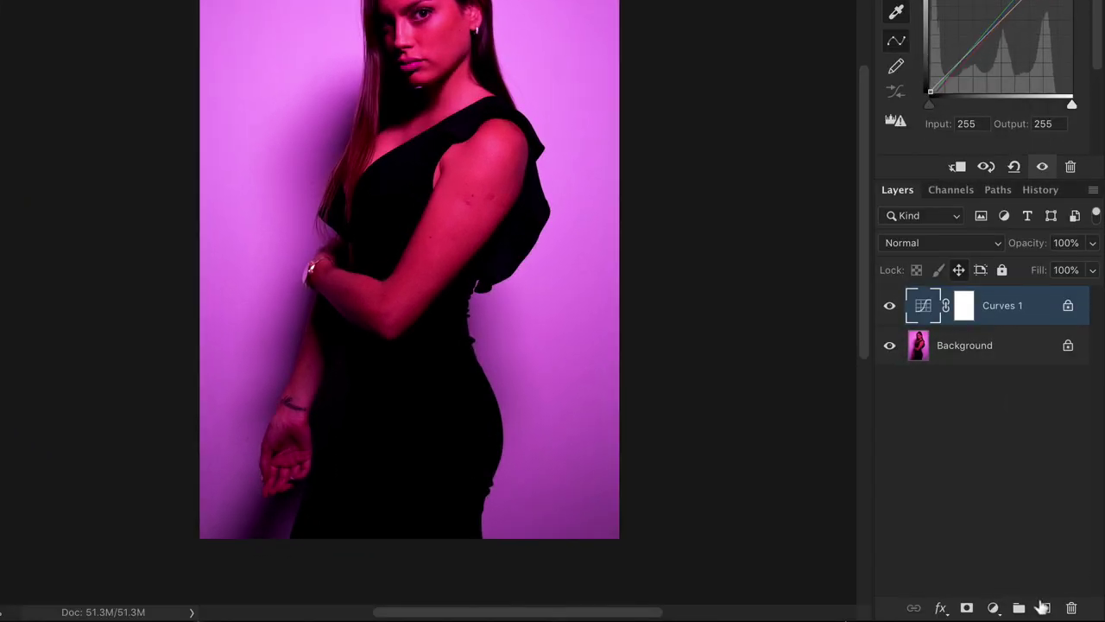
Stamp a merged copy of wb-004's visible image and average it to one flat colour.
click(1056, 621)
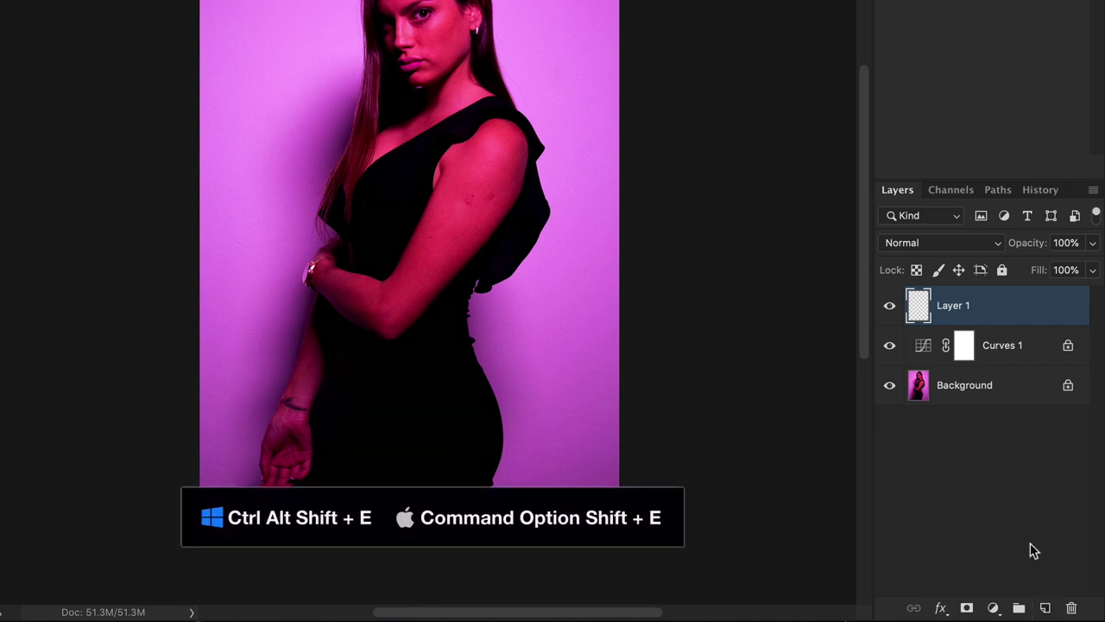
key(super+alt+shift+e)
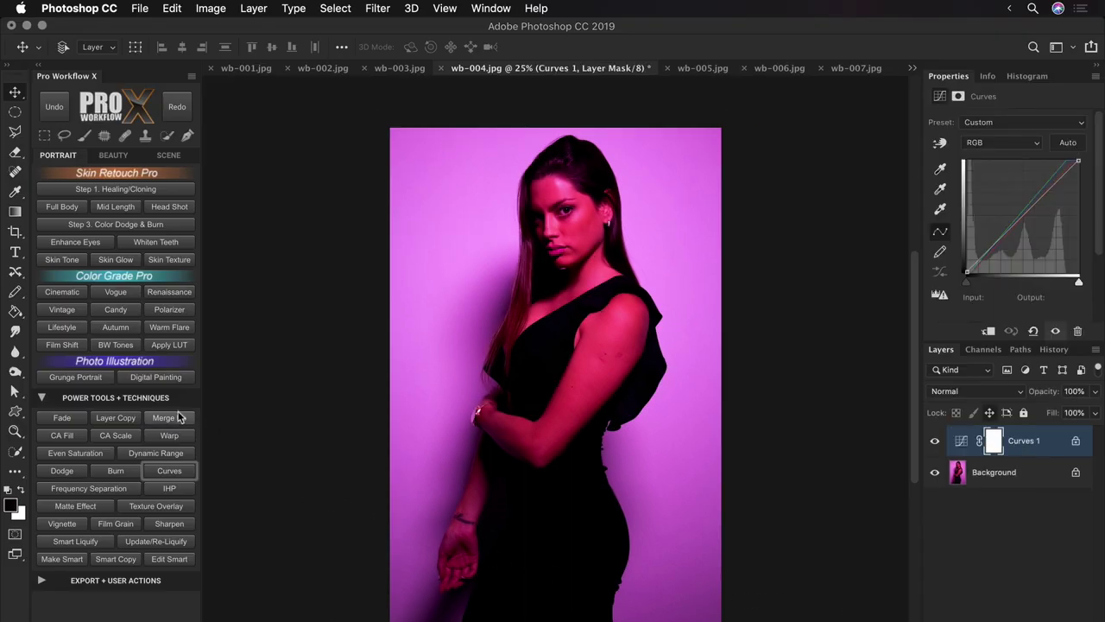
click(185, 418)
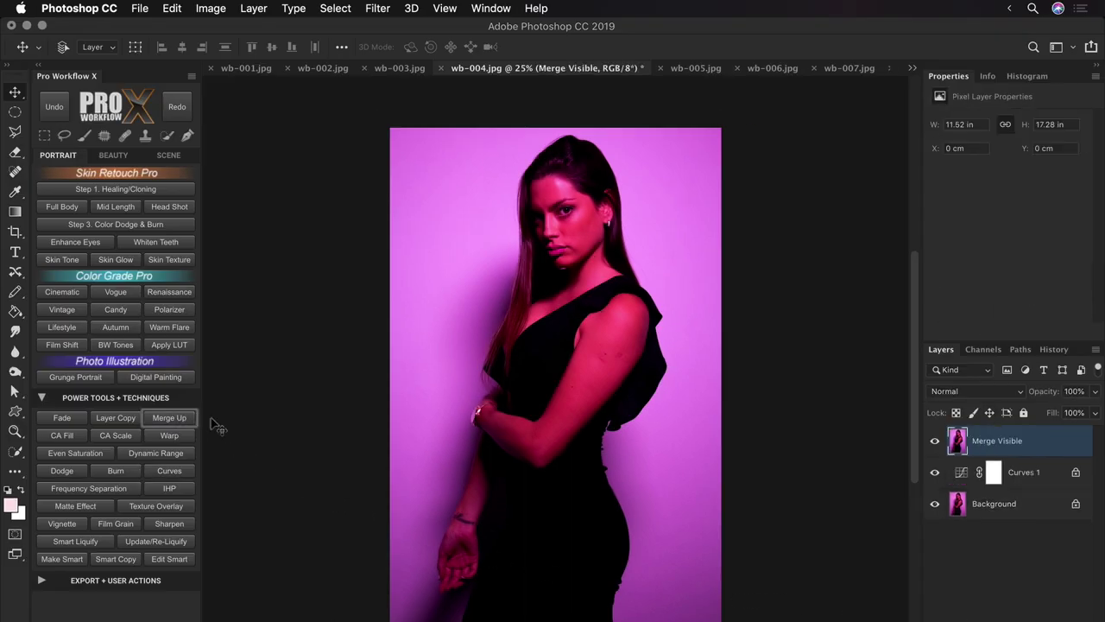
click(380, 9)
click(384, 26)
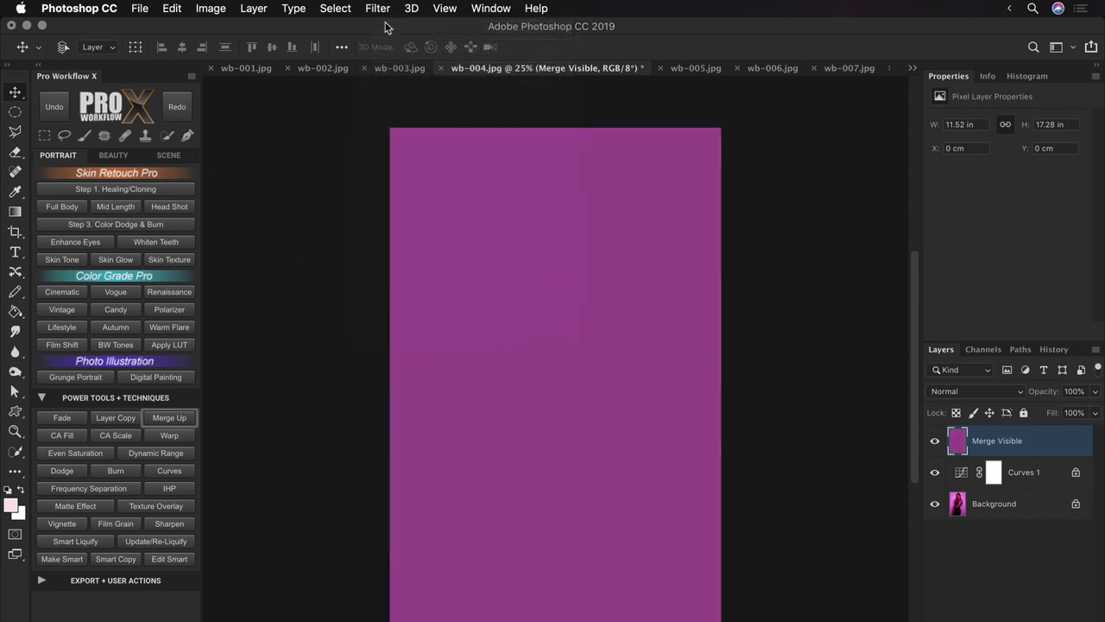
Neutralise the averaged purple with a Curves 1 grey point, delete the merged layer, and compare.
click(192, 470)
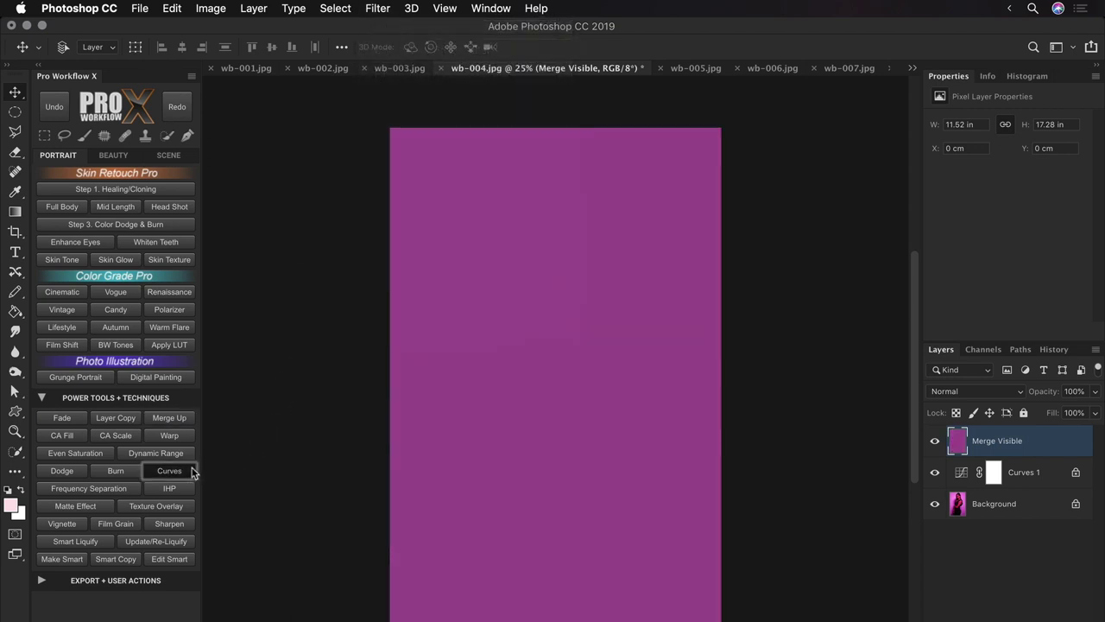
click(750, 352)
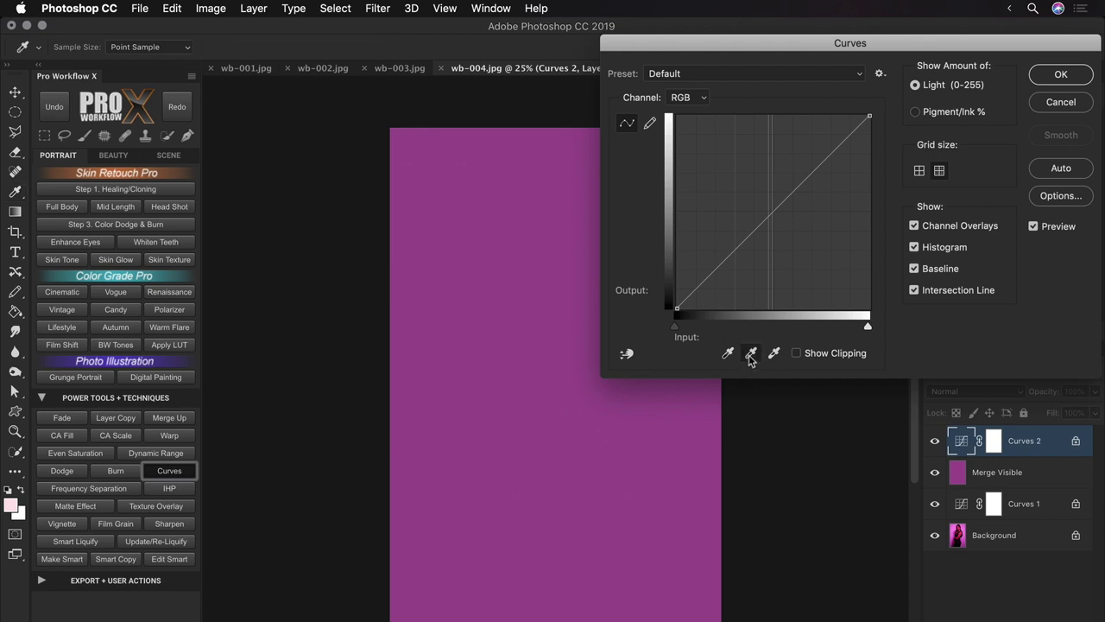
click(614, 423)
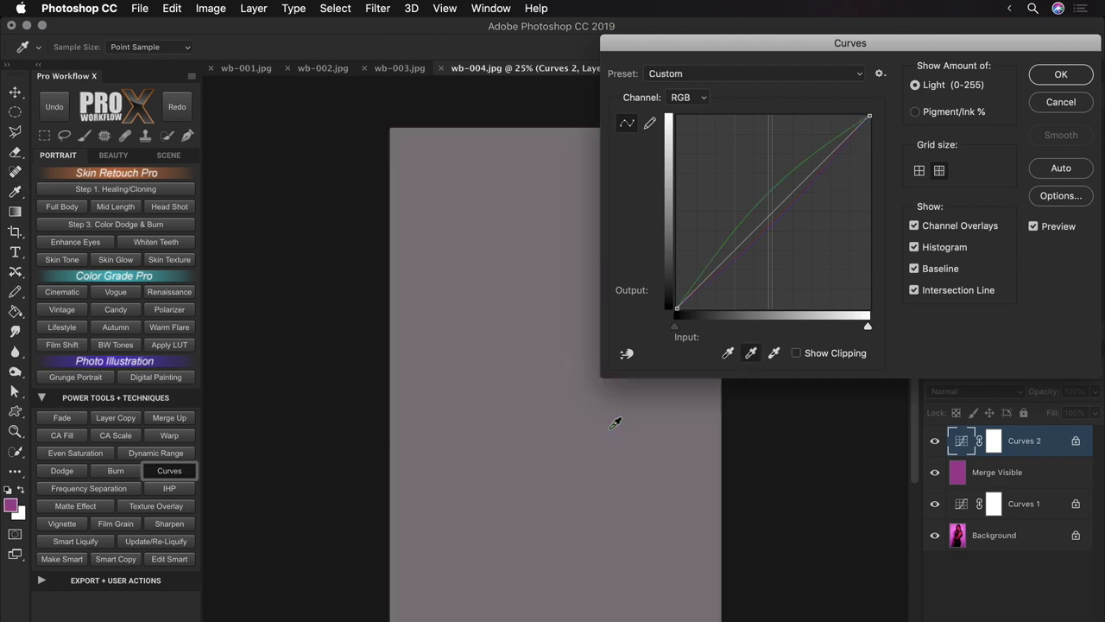
key(Return)
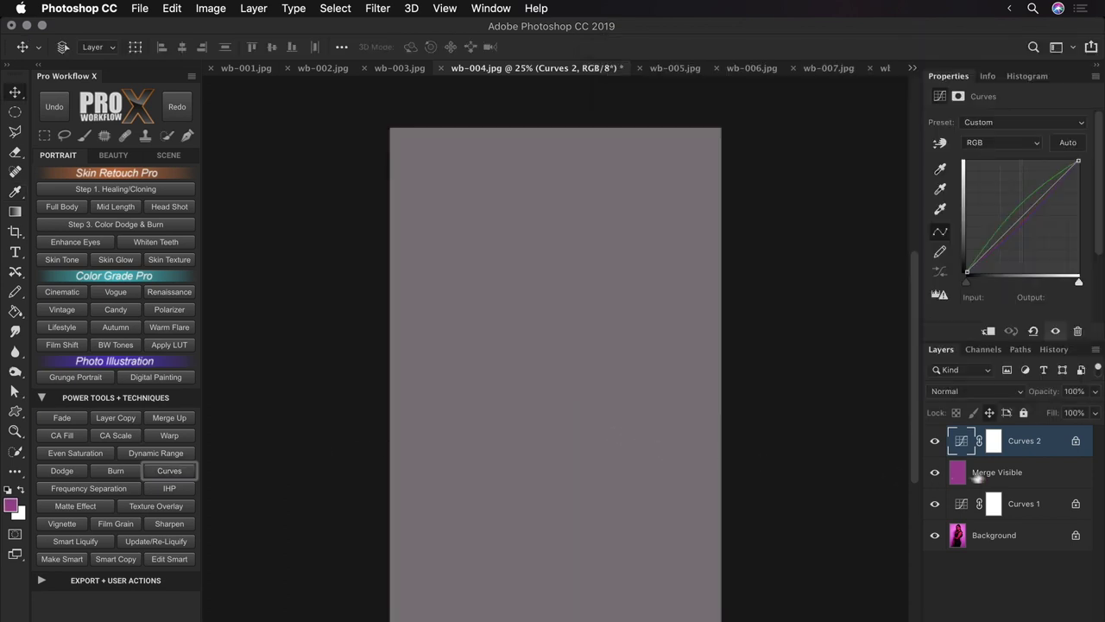
click(1031, 473)
key(Delete)
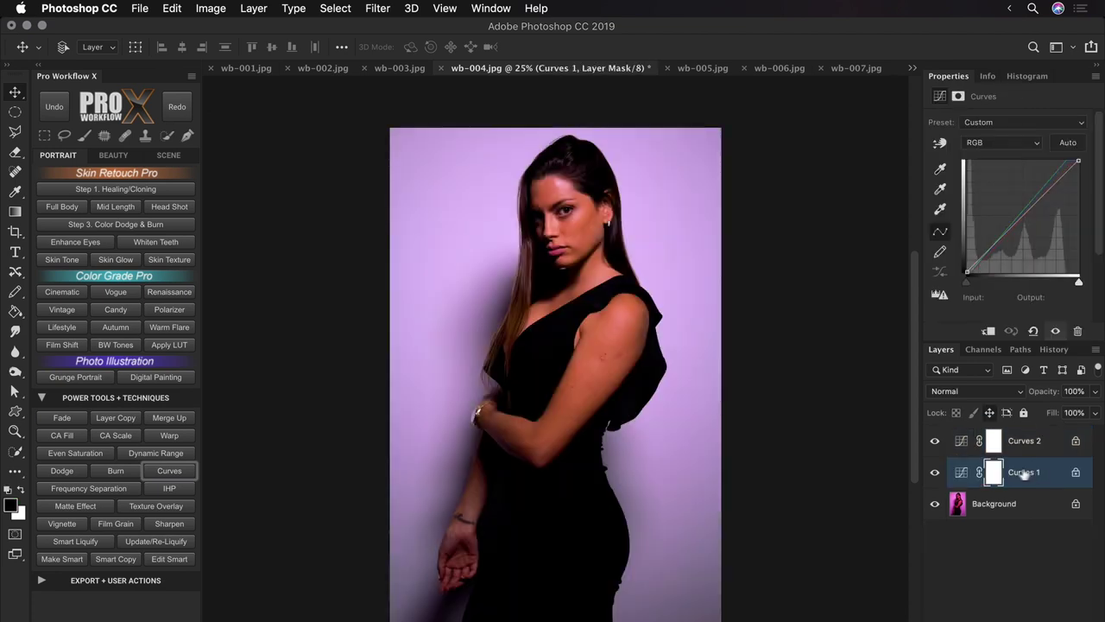
click(935, 442)
click(935, 441)
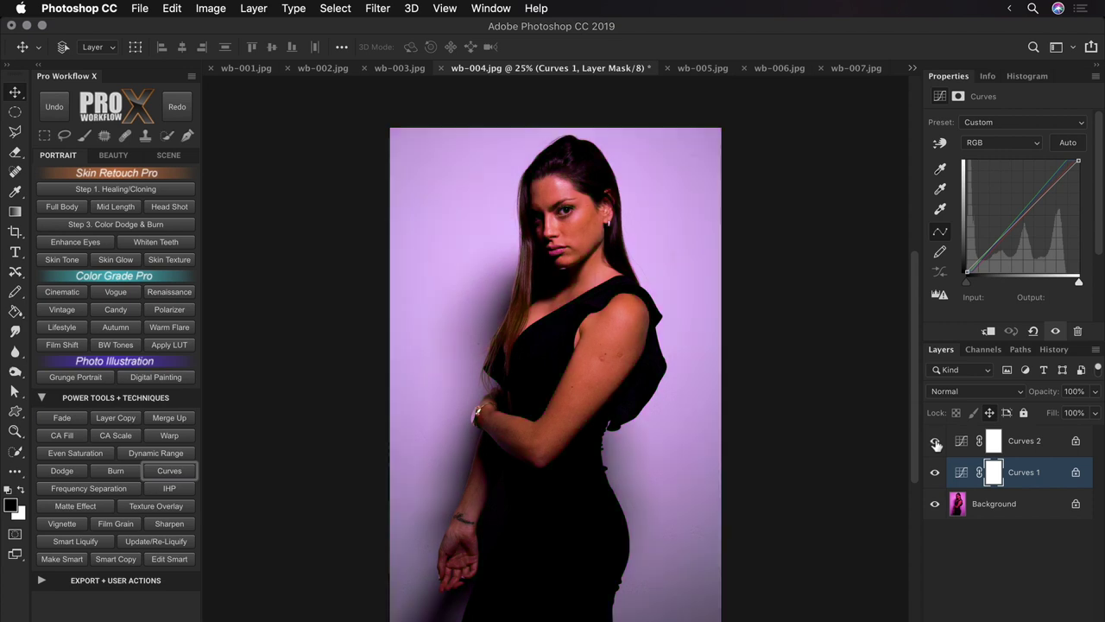
On wb-005.jpg, average a duplicate layer to flat brown and set it as the Curves grey point.
click(696, 69)
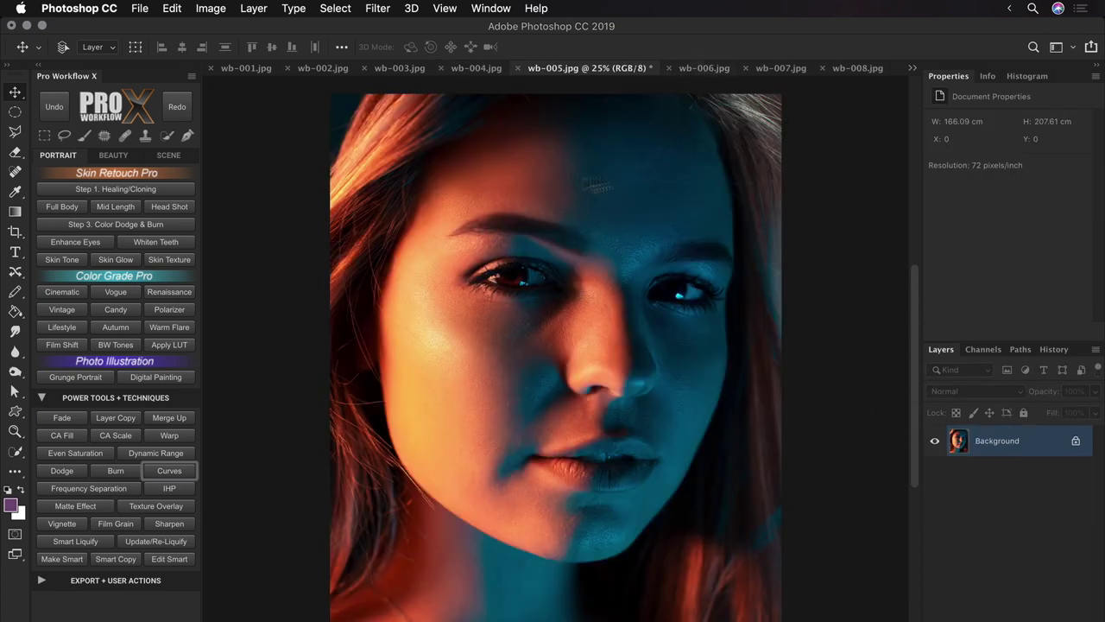
click(126, 423)
click(377, 8)
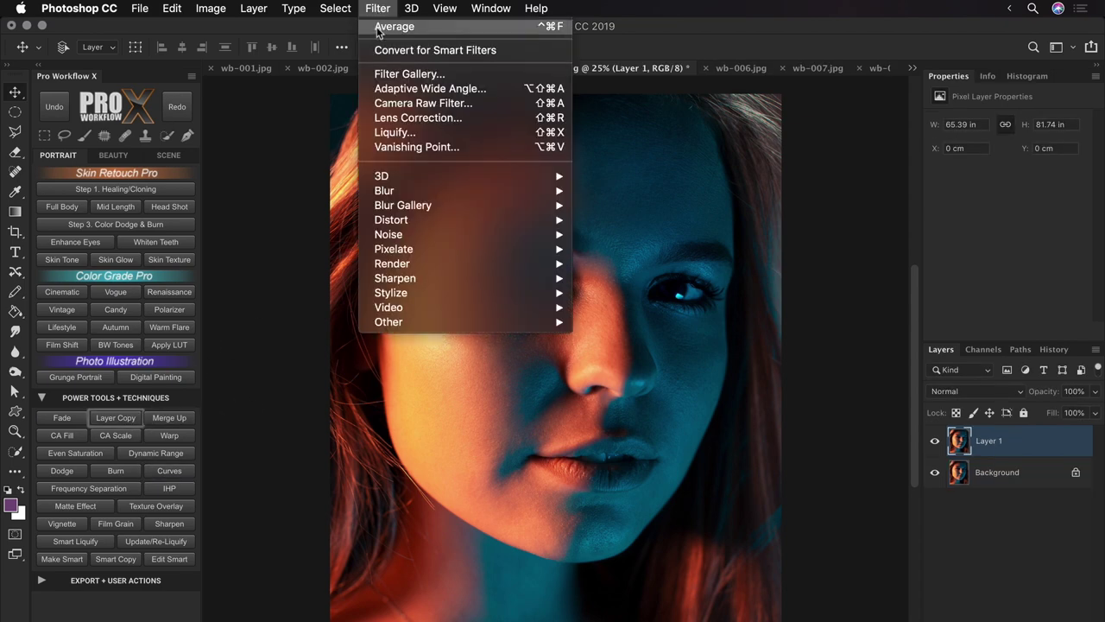
click(377, 27)
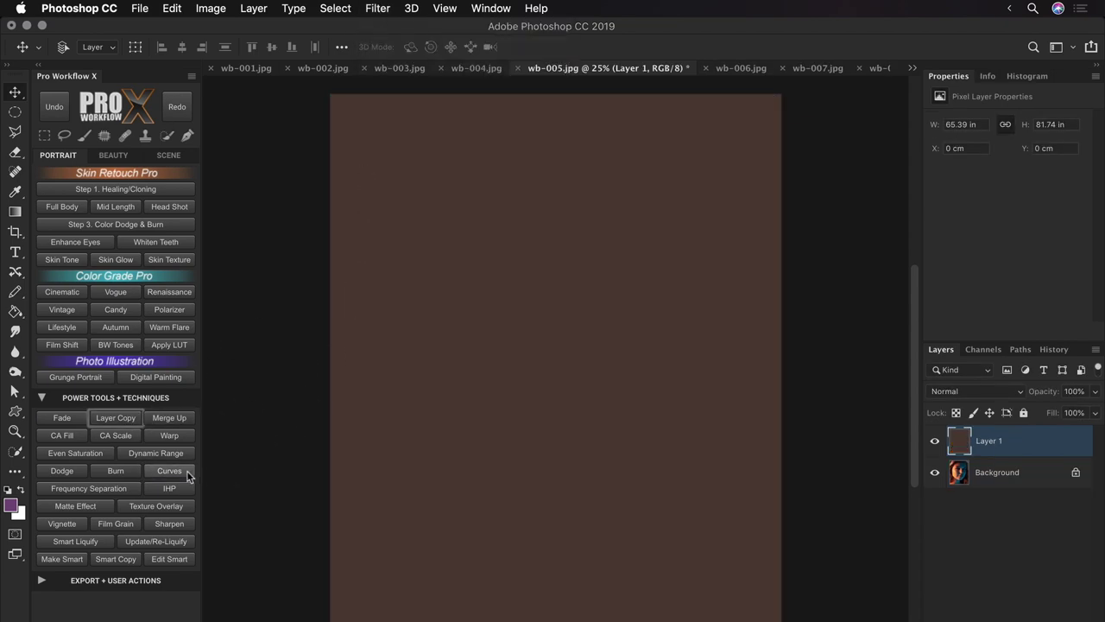
click(188, 476)
click(750, 352)
click(625, 438)
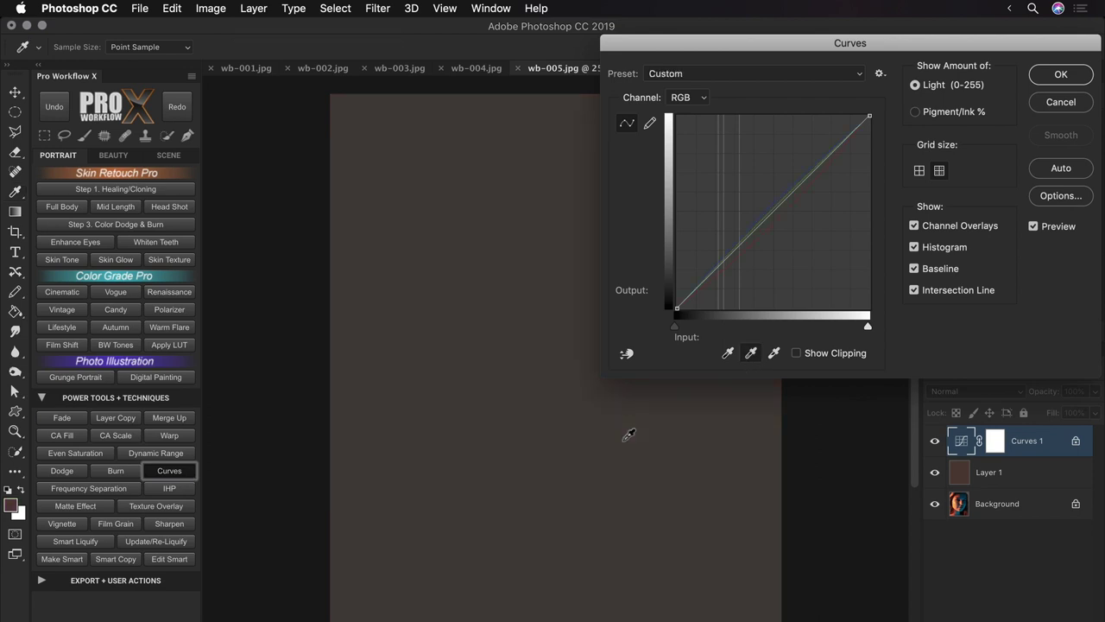
Commit wb-005's Curves 1, delete the averaged Layer 1, then switch to wb-006.jpg.
key(Return)
click(1001, 473)
key(BackSpace)
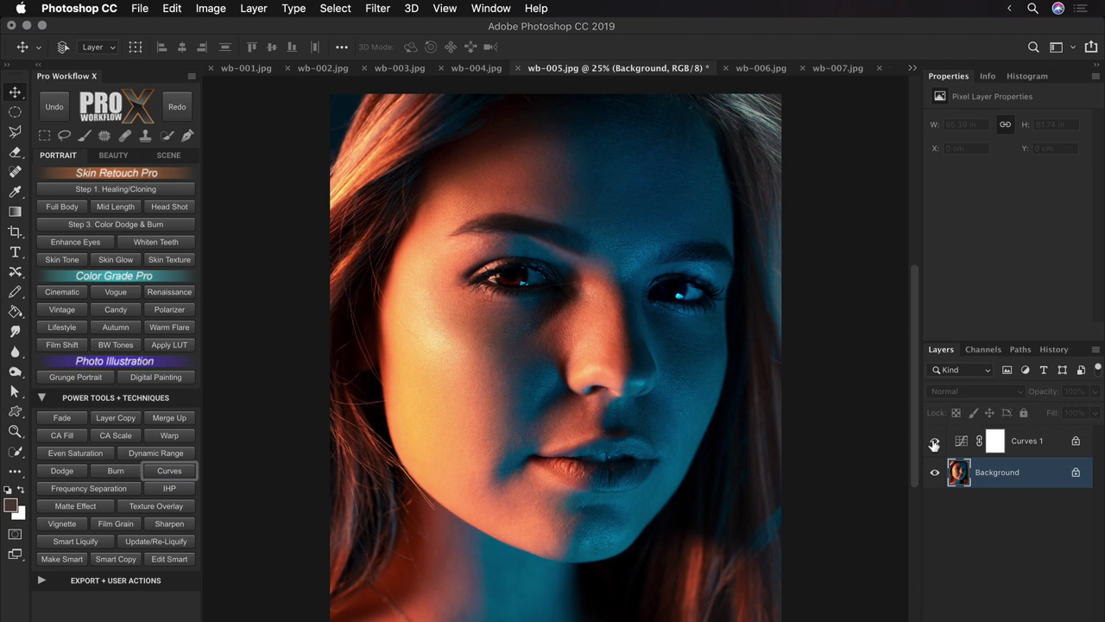
click(753, 68)
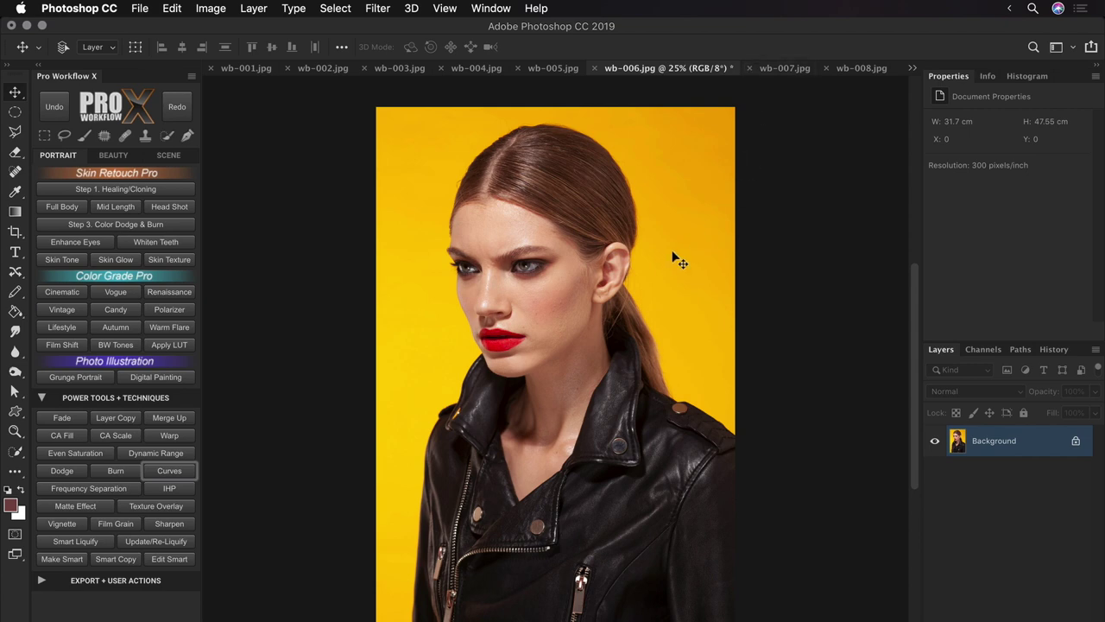
Duplicate wb-006's portrait, average the copy to check its colour, then delete the test layer.
click(128, 418)
click(380, 9)
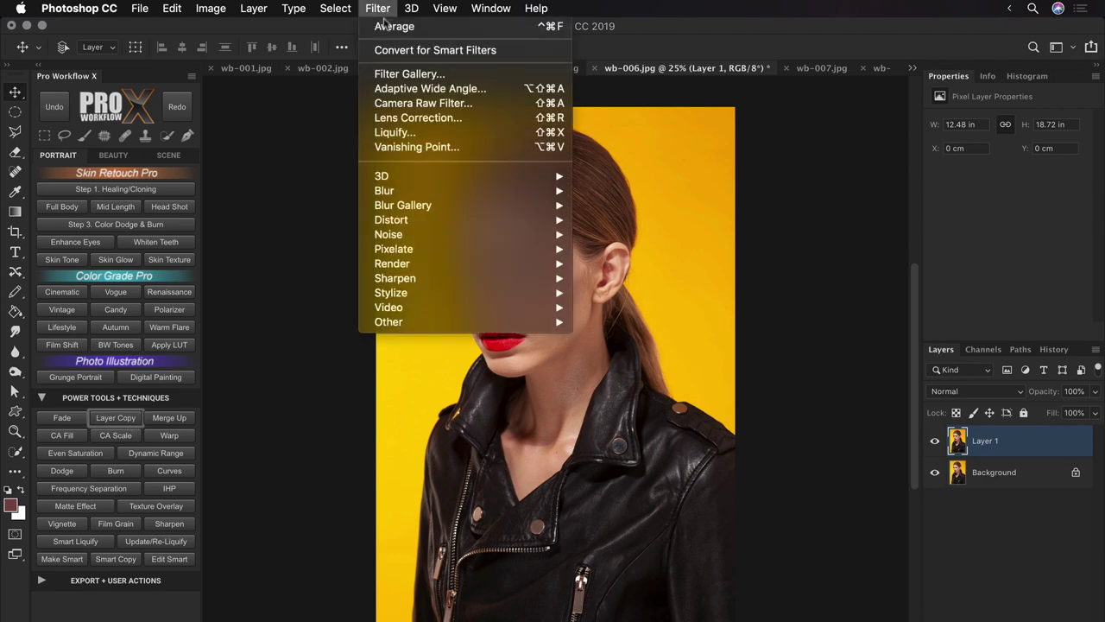
click(385, 27)
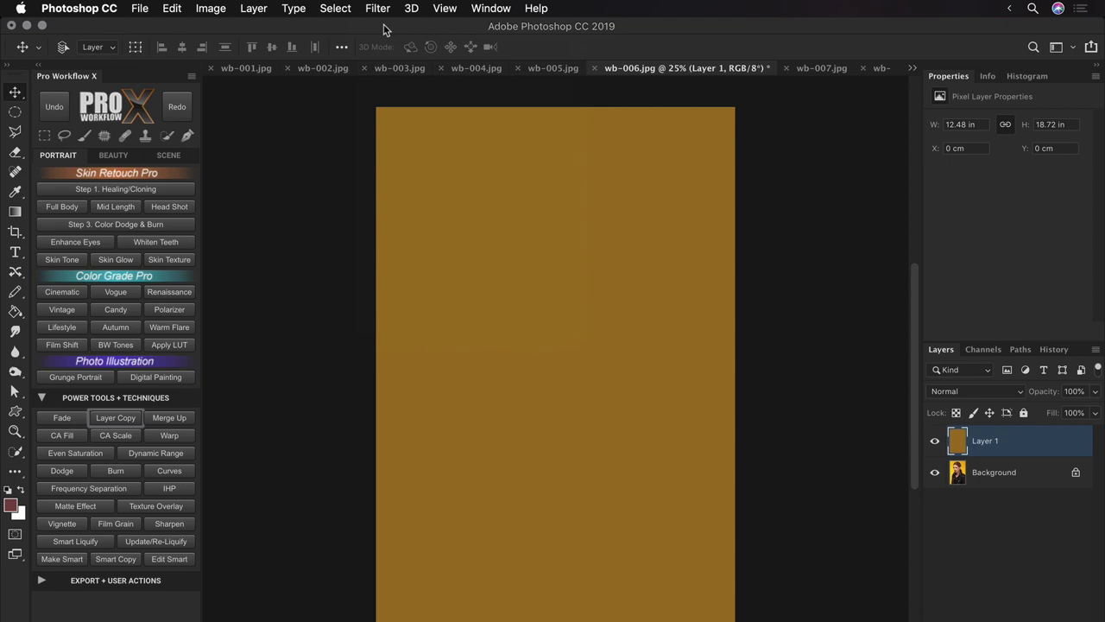
key(BackSpace)
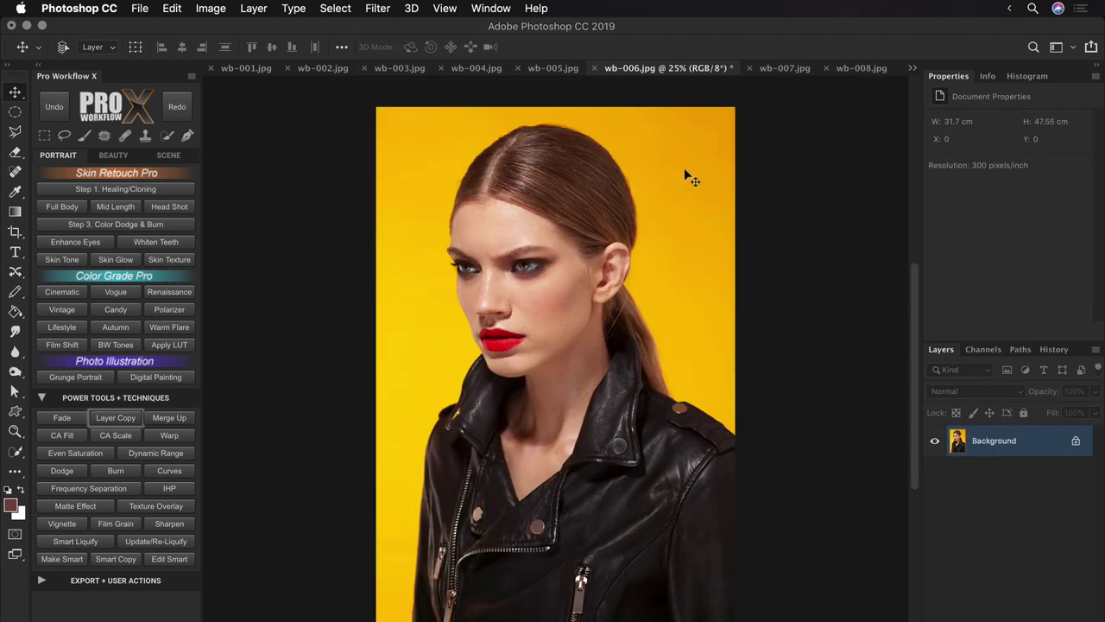
Average the wb-007.jpg flower image into one flat colour.
click(771, 69)
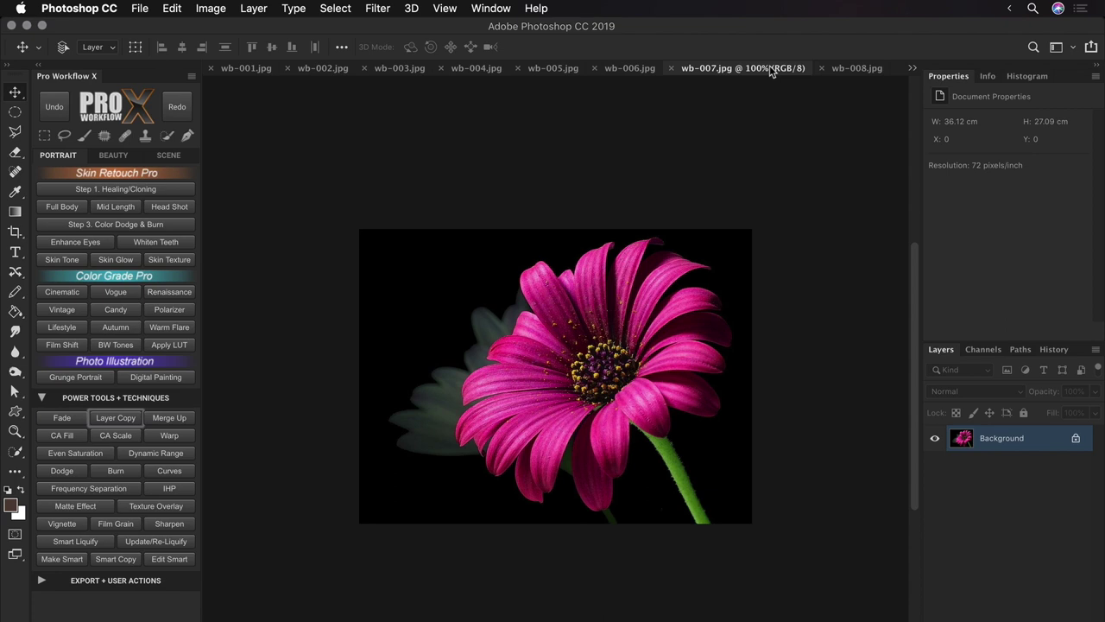
click(379, 10)
click(385, 27)
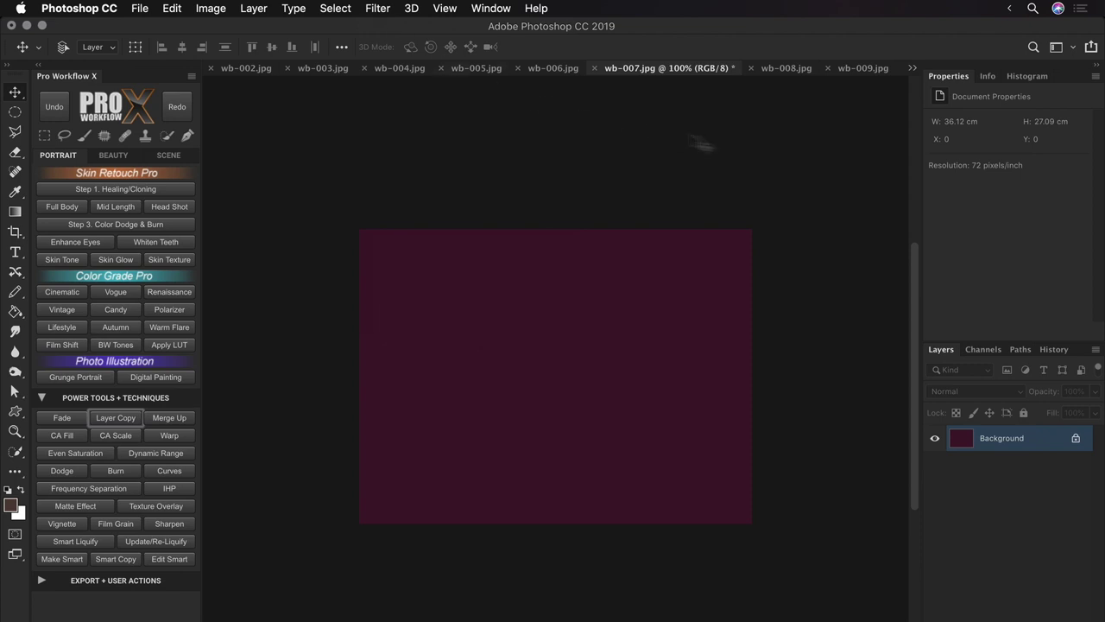
Average wb-008.jpg to a flat skin tone, view wb-009, then return to wb-006.
click(773, 69)
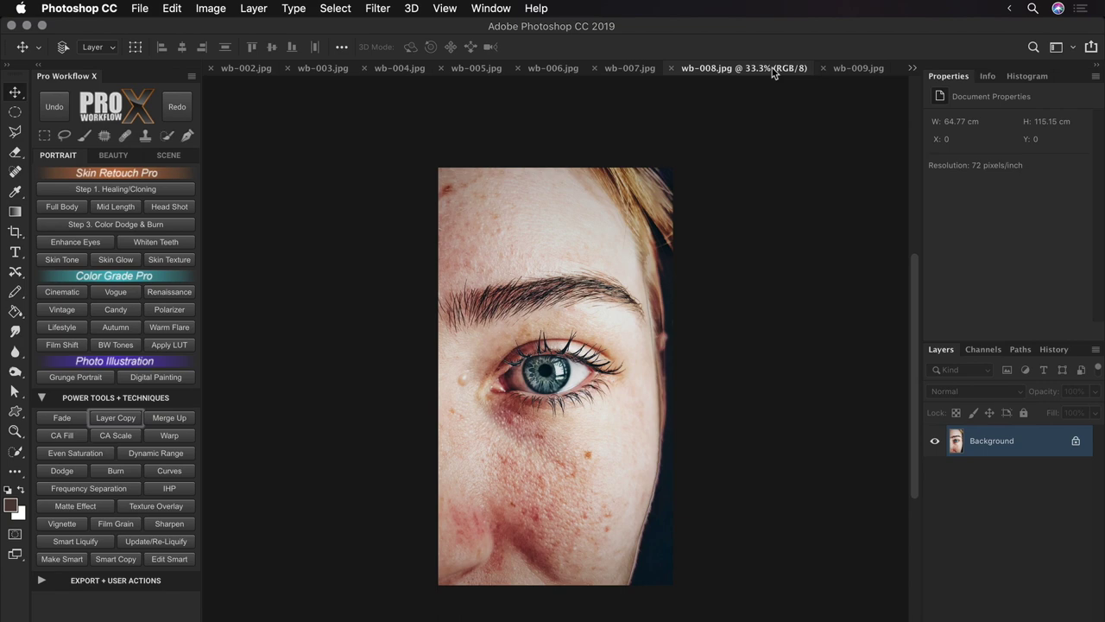
click(381, 11)
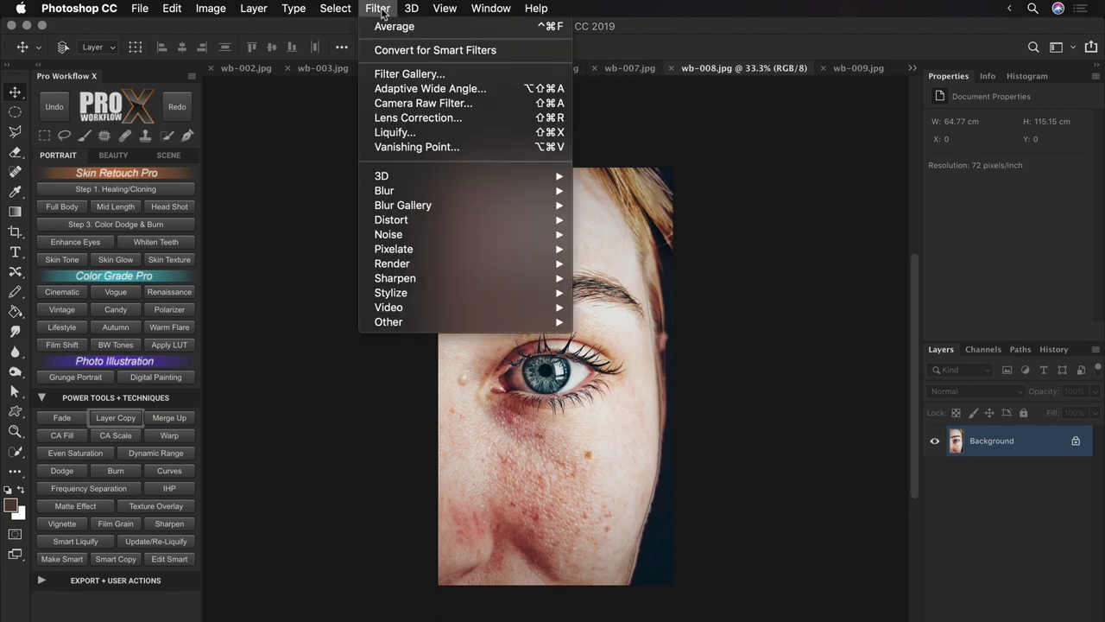
click(379, 27)
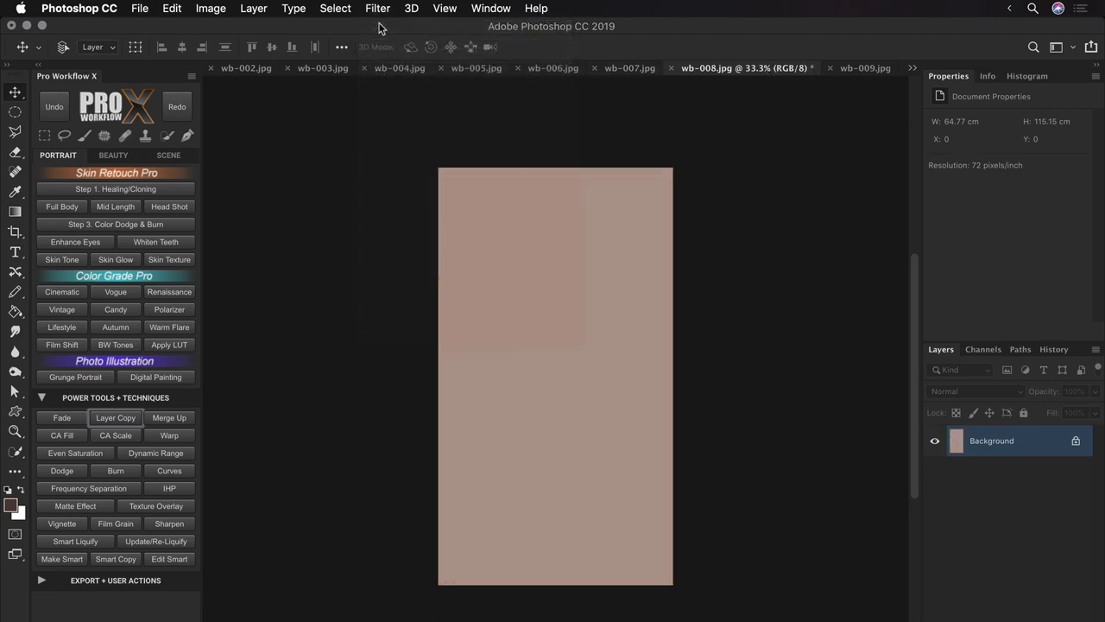
click(859, 69)
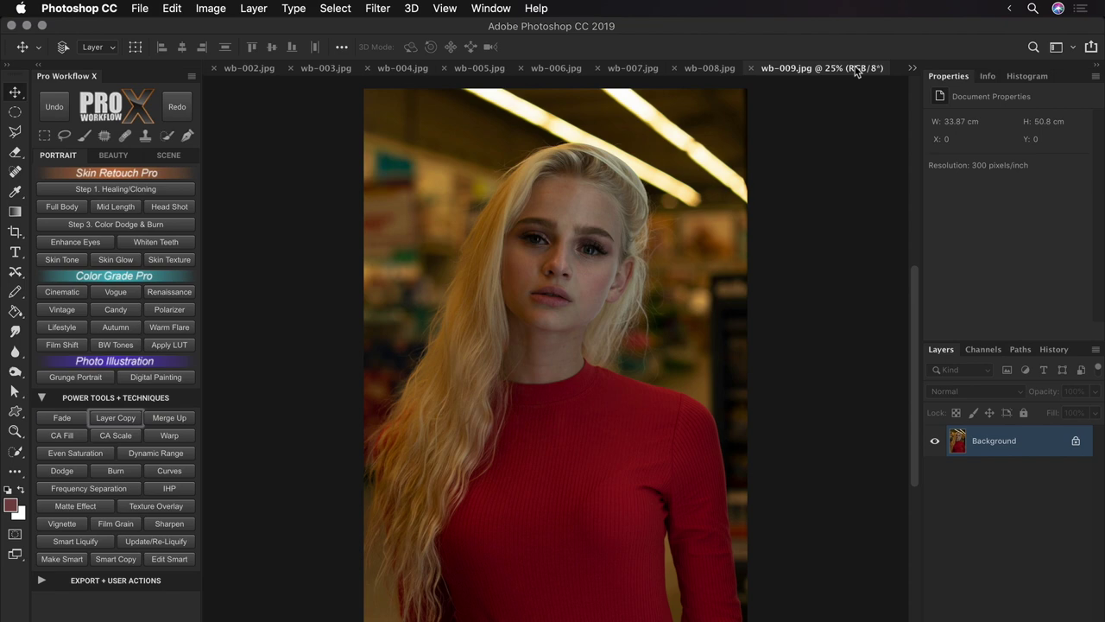
click(556, 68)
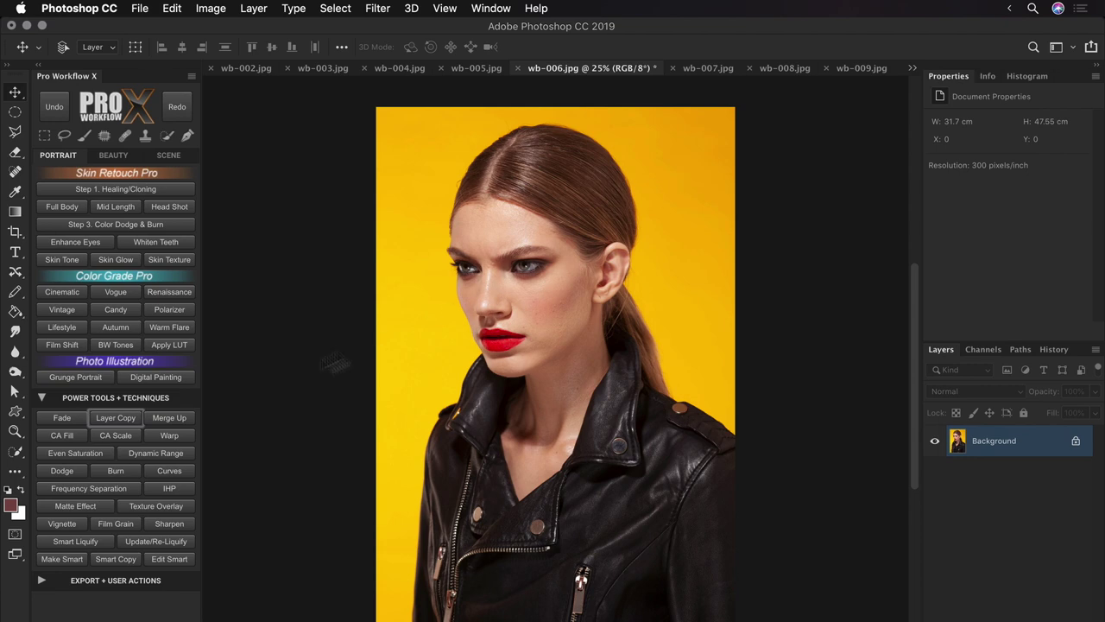
Duplicate wb-006 to Layer 1 and try a rough Quick Selection of the model, then deselect.
click(119, 419)
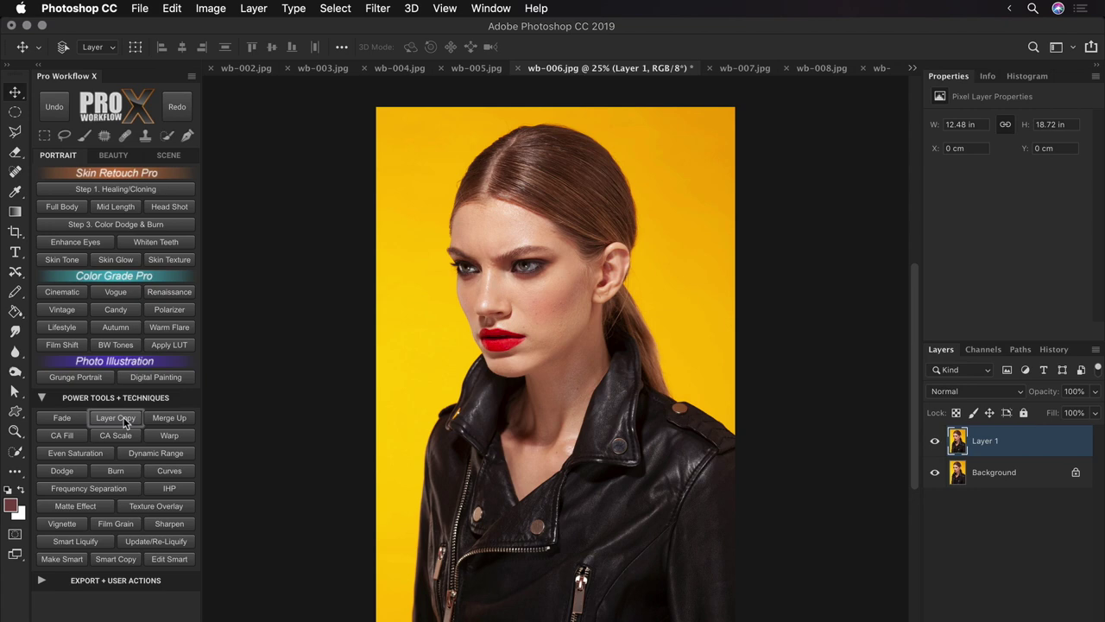
click(166, 135)
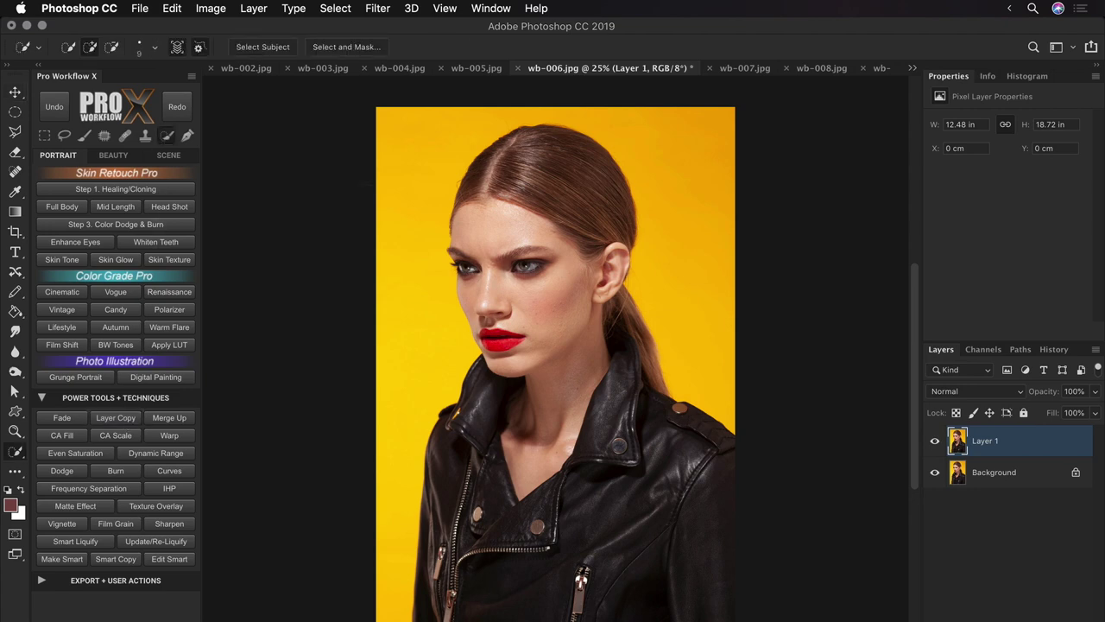
mouse_move(509, 187)
mouse_down()
mouse_move(542, 192)
mouse_move(552, 207)
mouse_move(584, 317)
mouse_move(591, 562)
mouse_up()
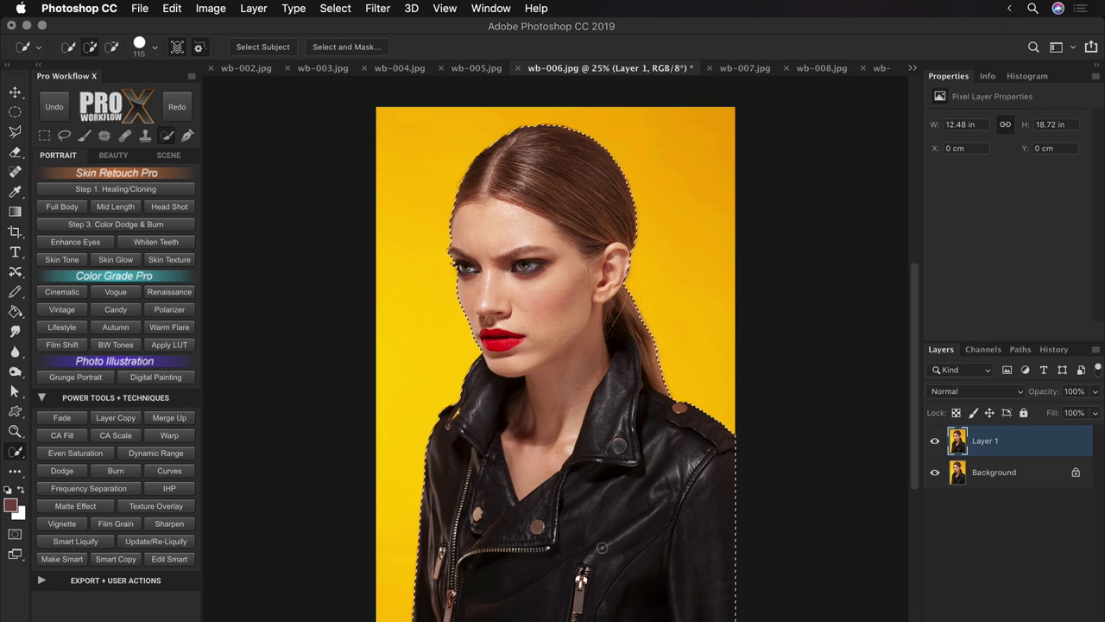
key(ctrl+d)
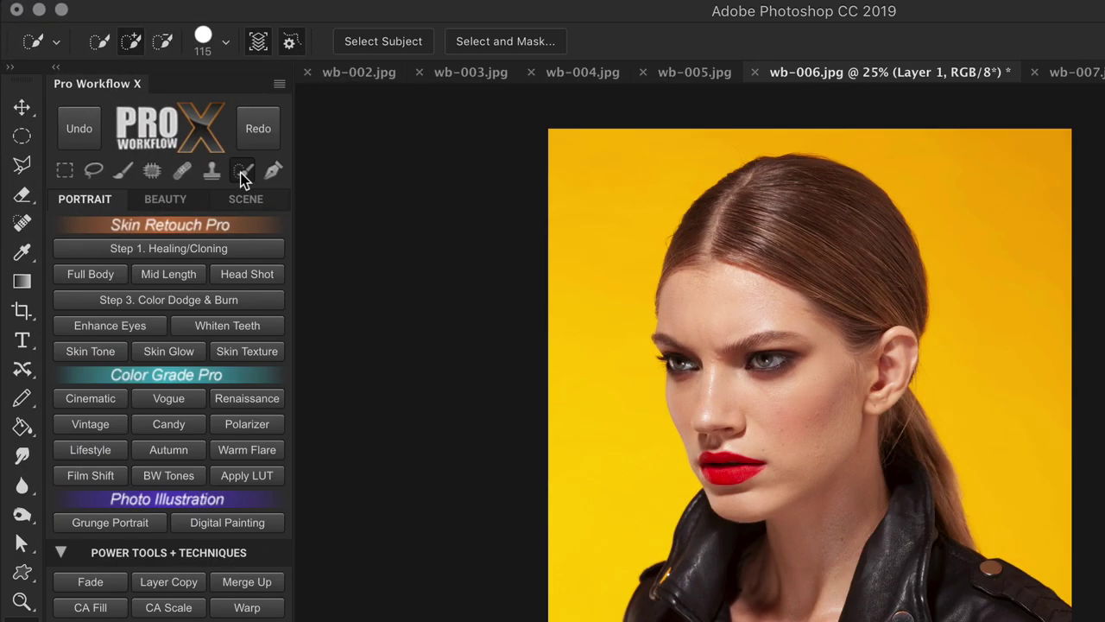
Select the model with Select > Subject.
click(242, 172)
click(423, 41)
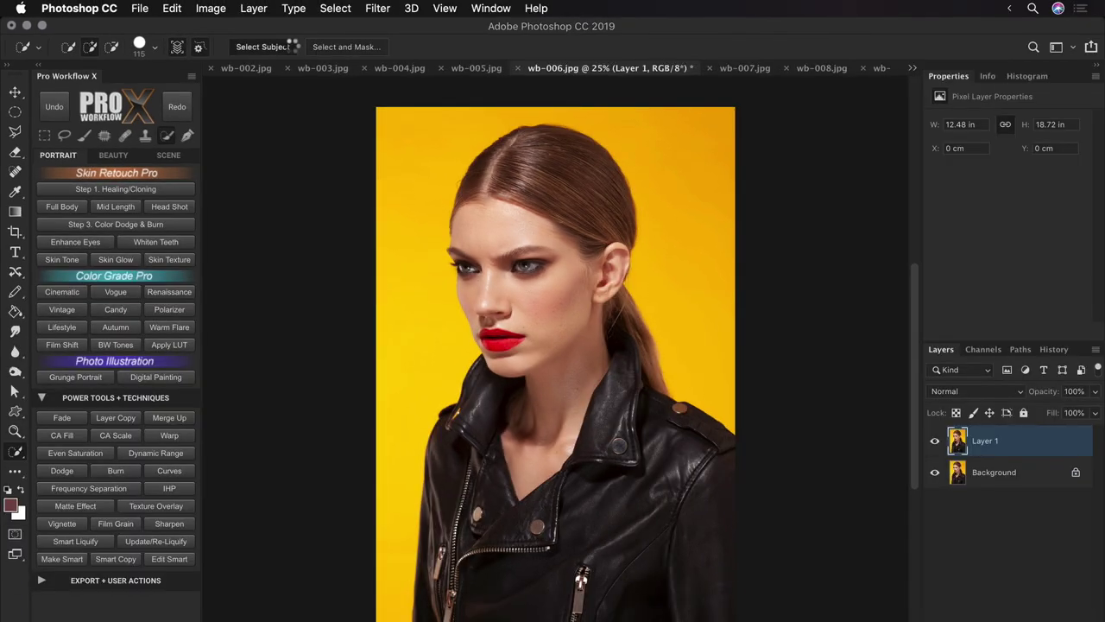
click(334, 11)
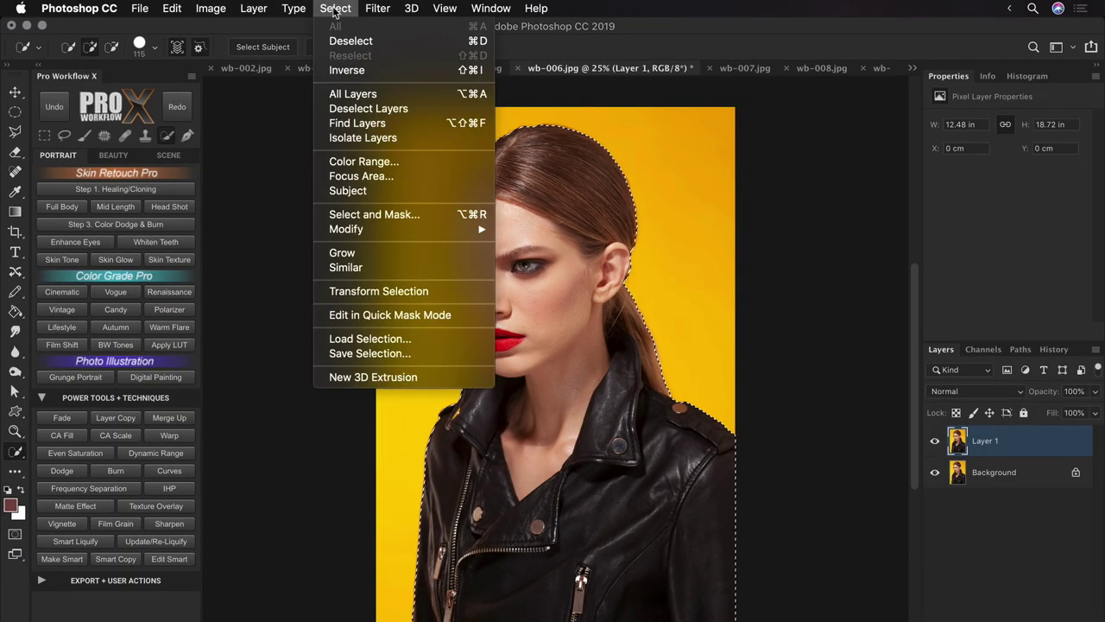
click(392, 192)
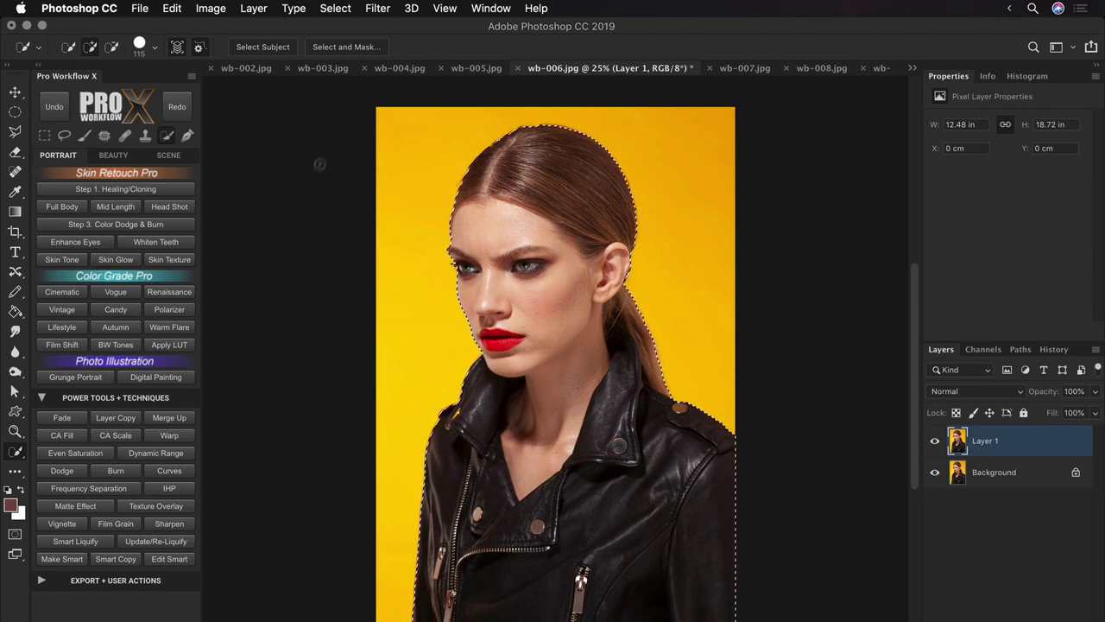
Average the selected model area to a flat brown and deselect.
click(378, 9)
click(384, 30)
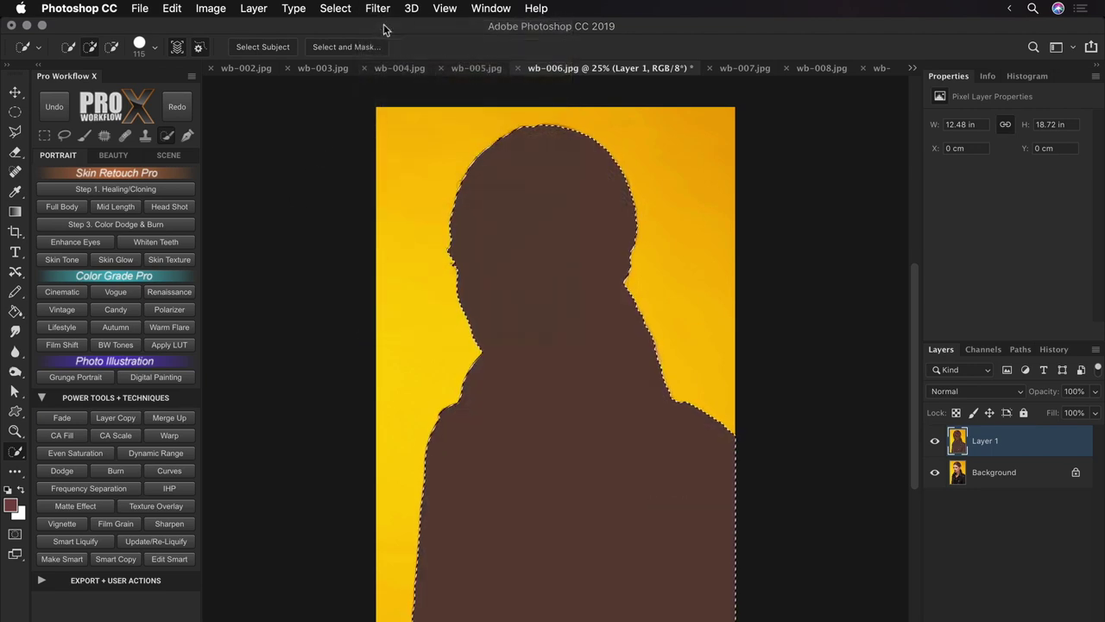
key(super+d)
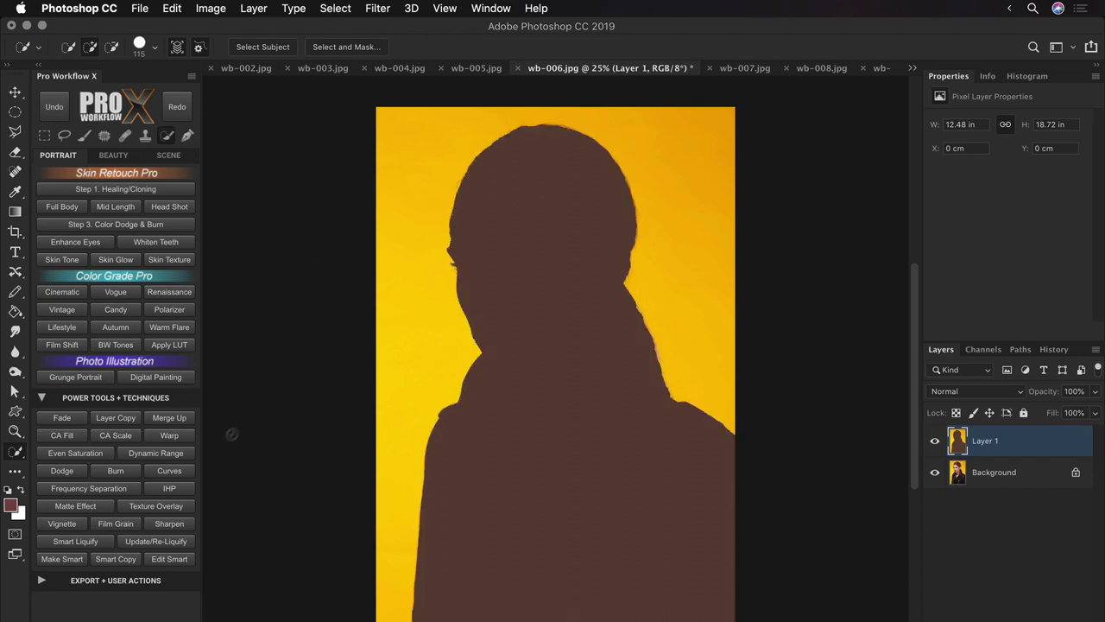
Set the averaged brown as the Curves 1 grey point and delete the averaged Layer 1.
click(191, 473)
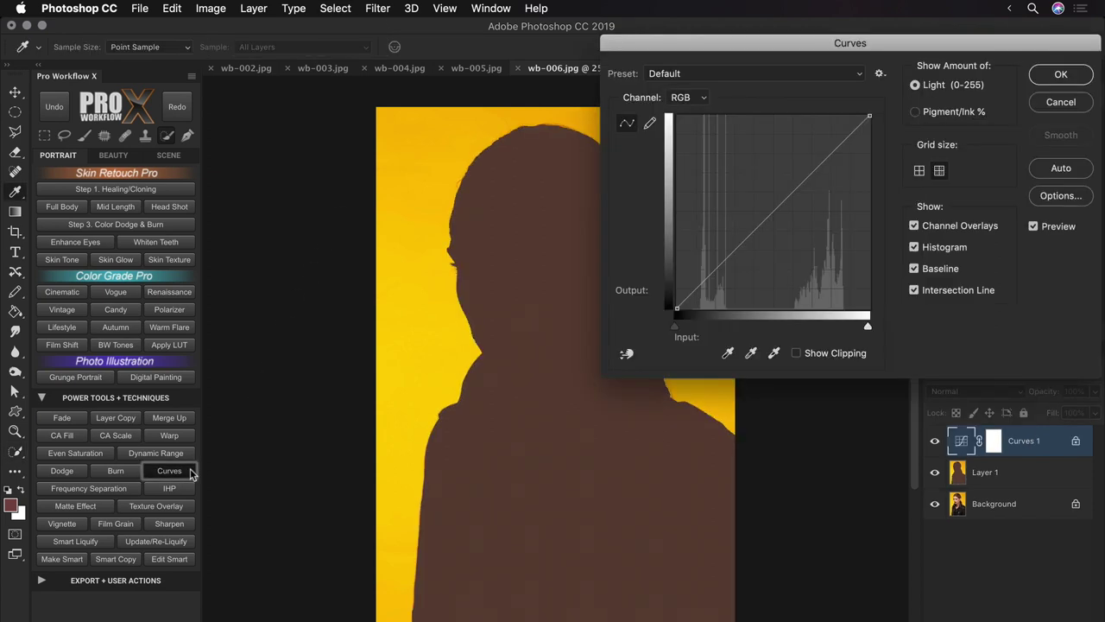
click(751, 355)
click(623, 453)
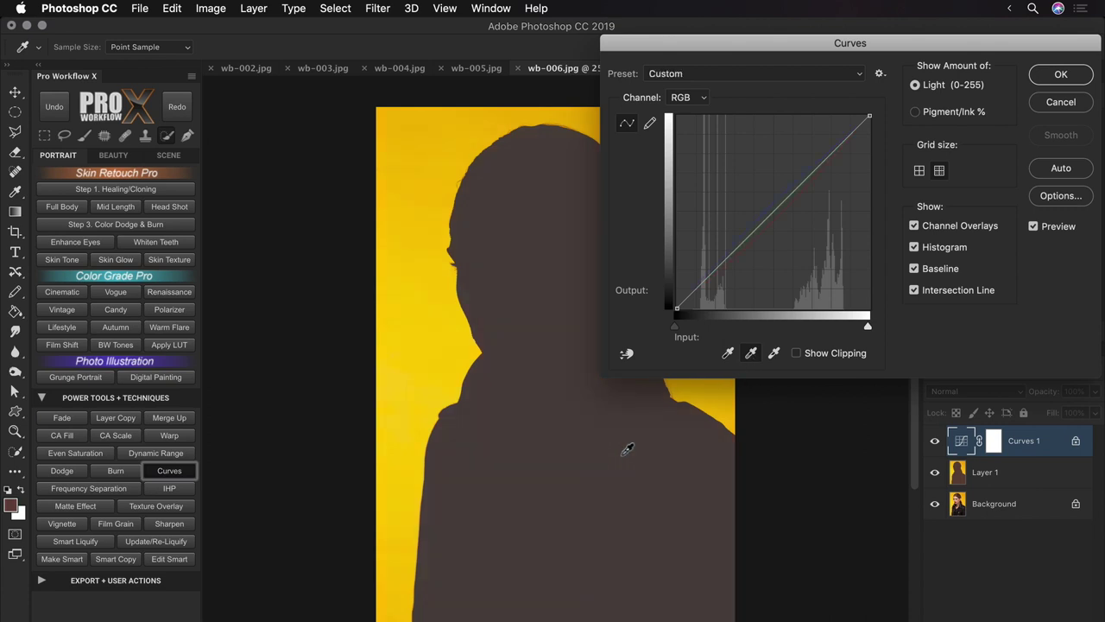
key(Return)
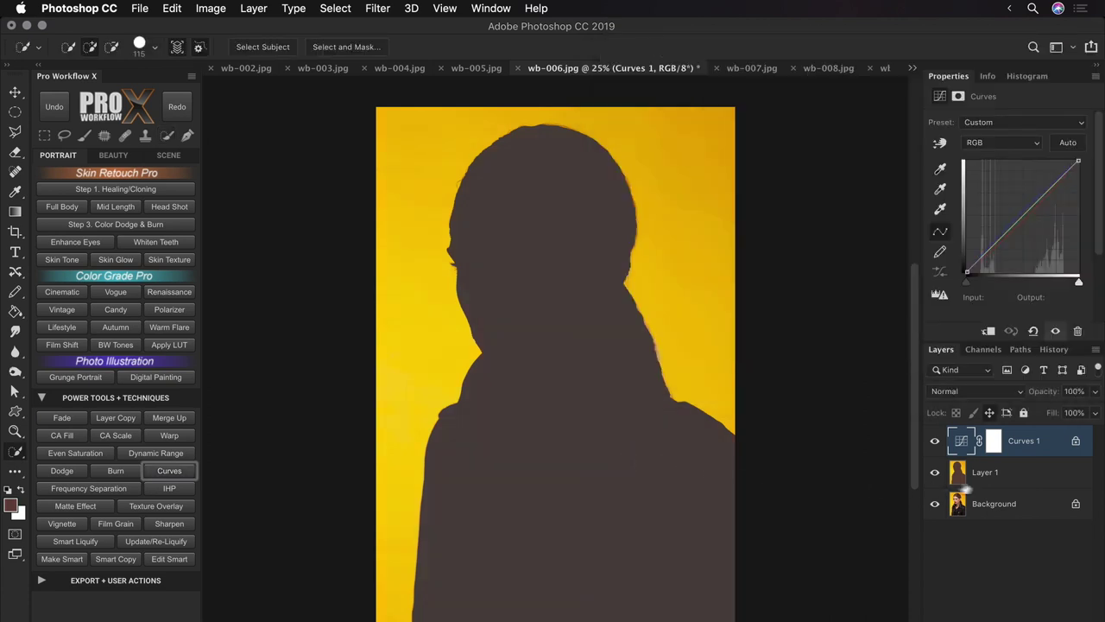
click(1010, 474)
key(Delete)
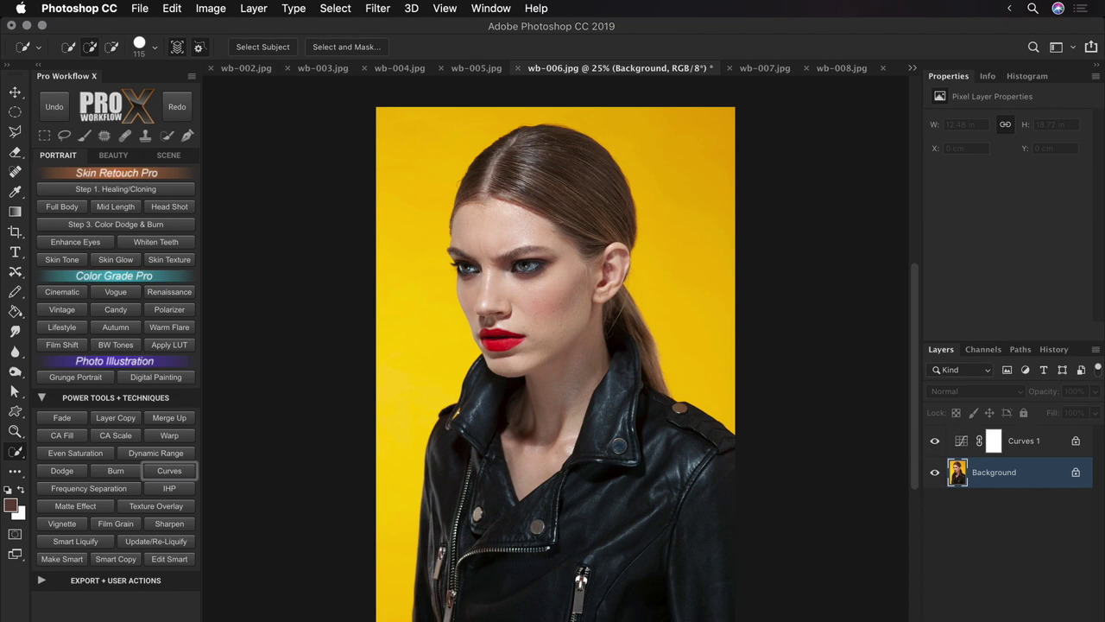
Select the backdrop by inverting Select Subject, and fill it white on a new layer above Curves 1.
click(263, 47)
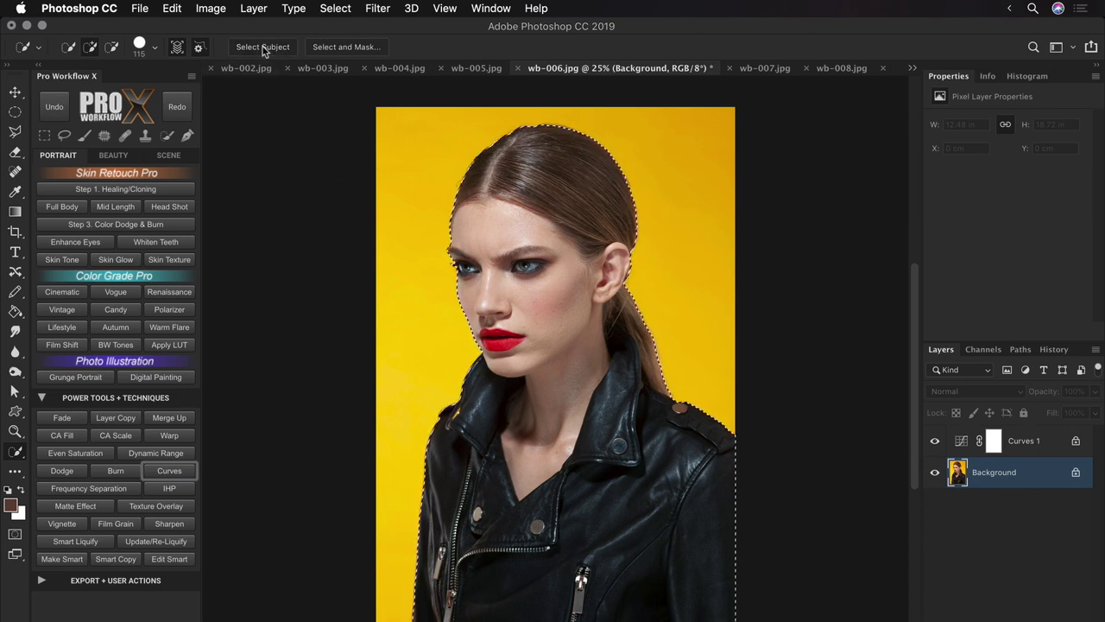
key(super+shift+i)
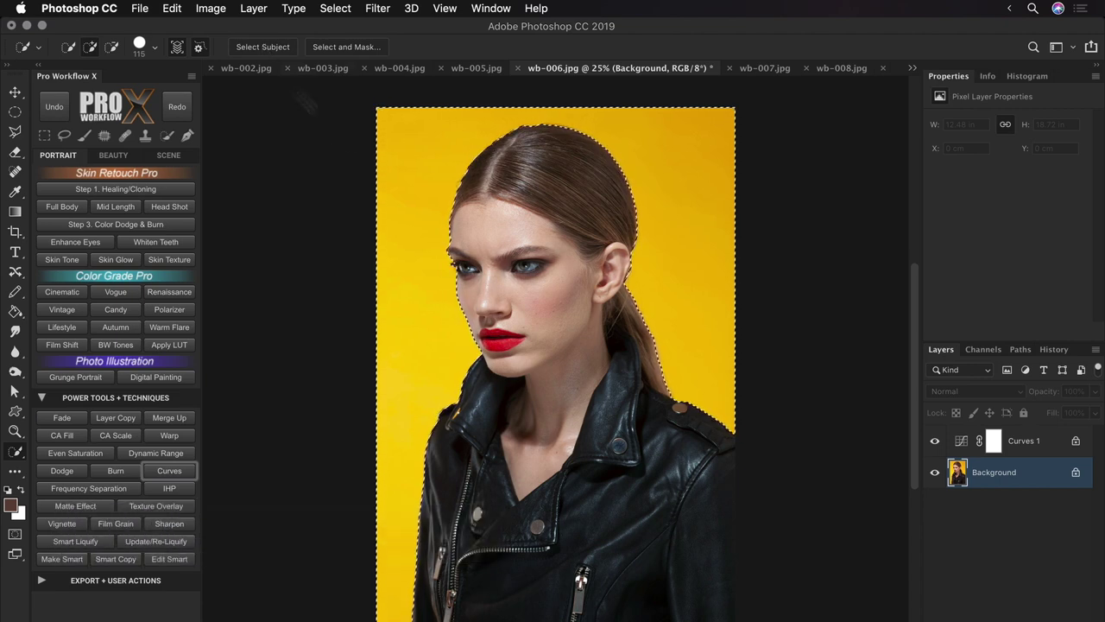
key(super+shift+alt+n)
drag(1031, 474, 1031, 447)
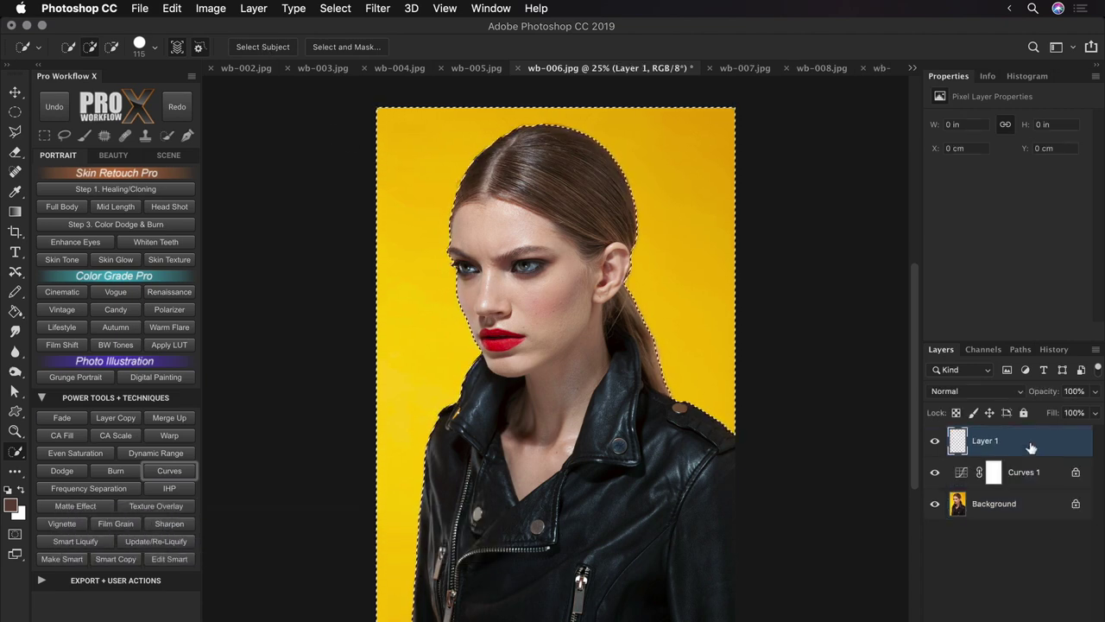
key(super+BackSpace)
key(super+d)
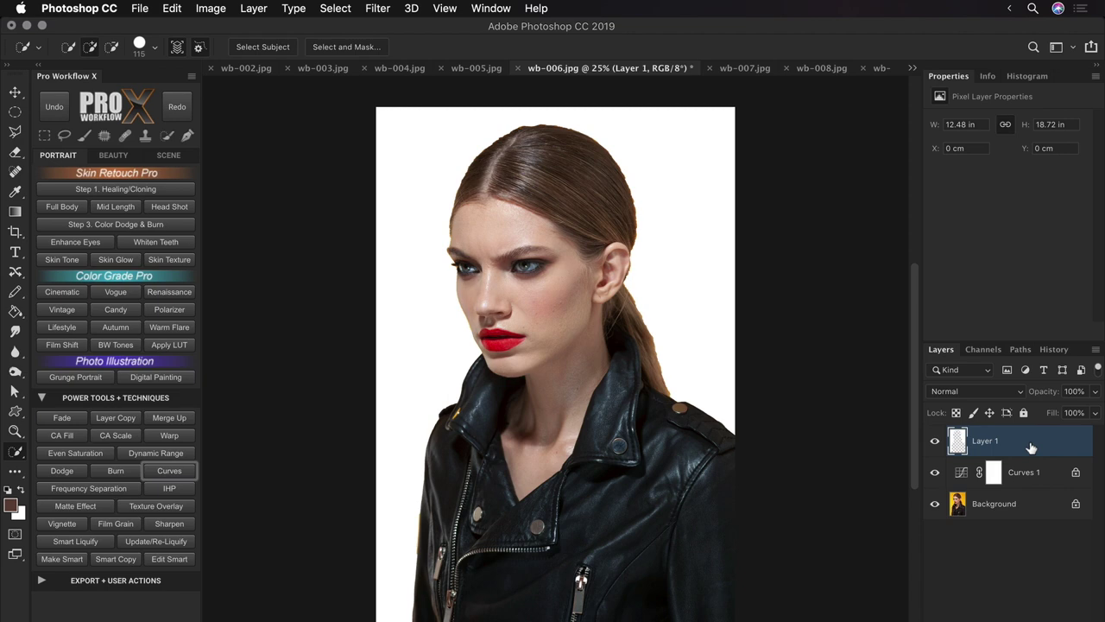
Hide the white backdrop layer and adjust the Curves 1 opacity.
click(934, 443)
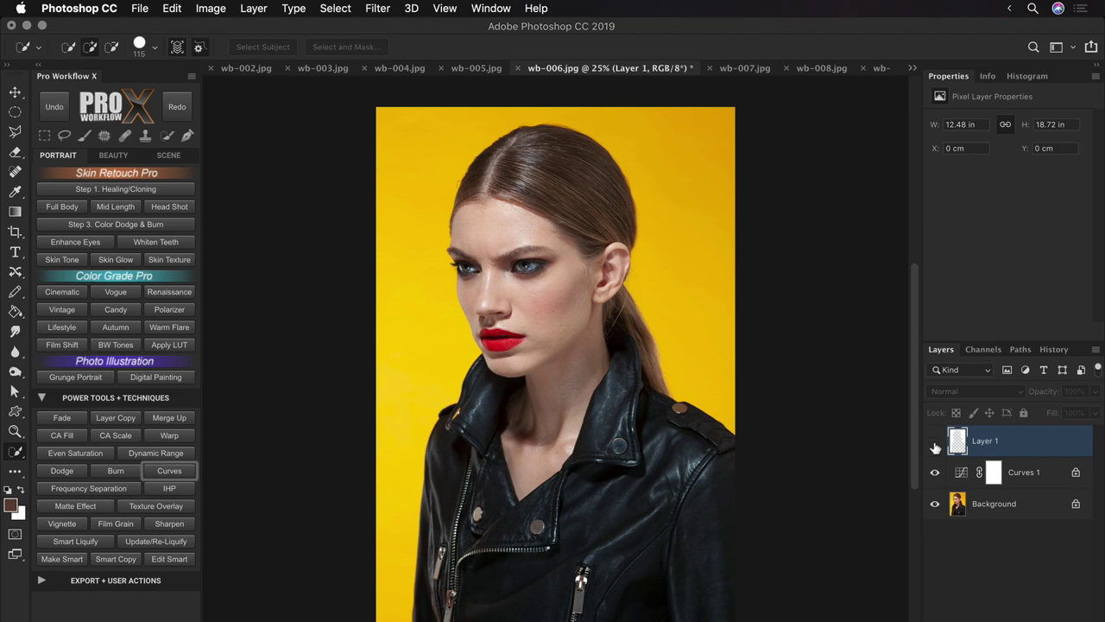
click(1038, 471)
drag(1041, 390, 1095, 394)
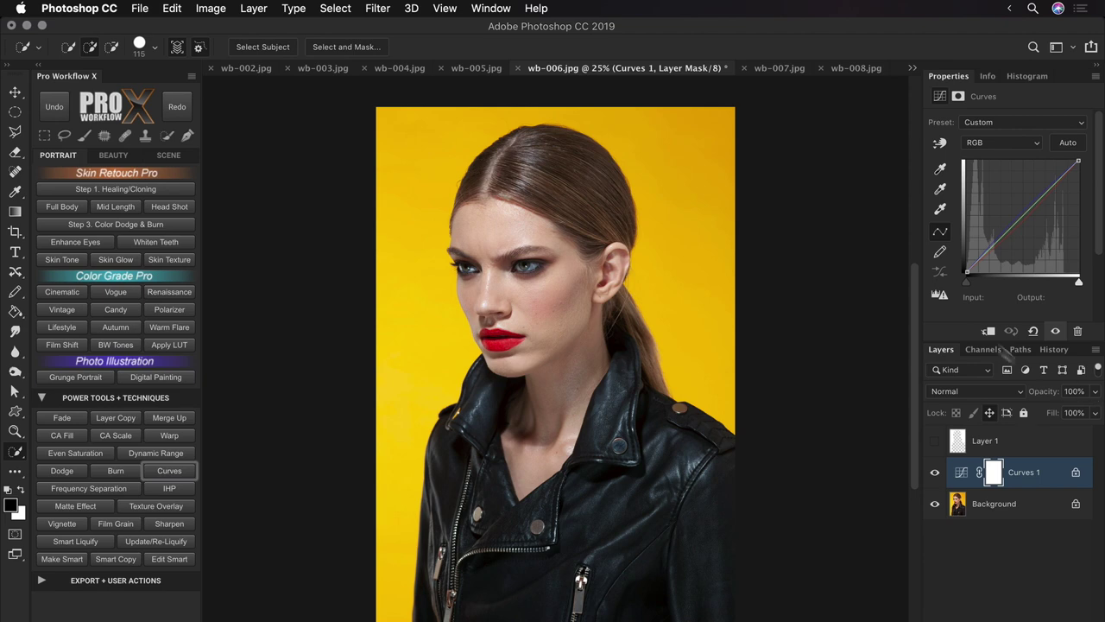
Switch to the wb-009 portrait, duplicate the photo and select the model.
click(912, 67)
click(964, 186)
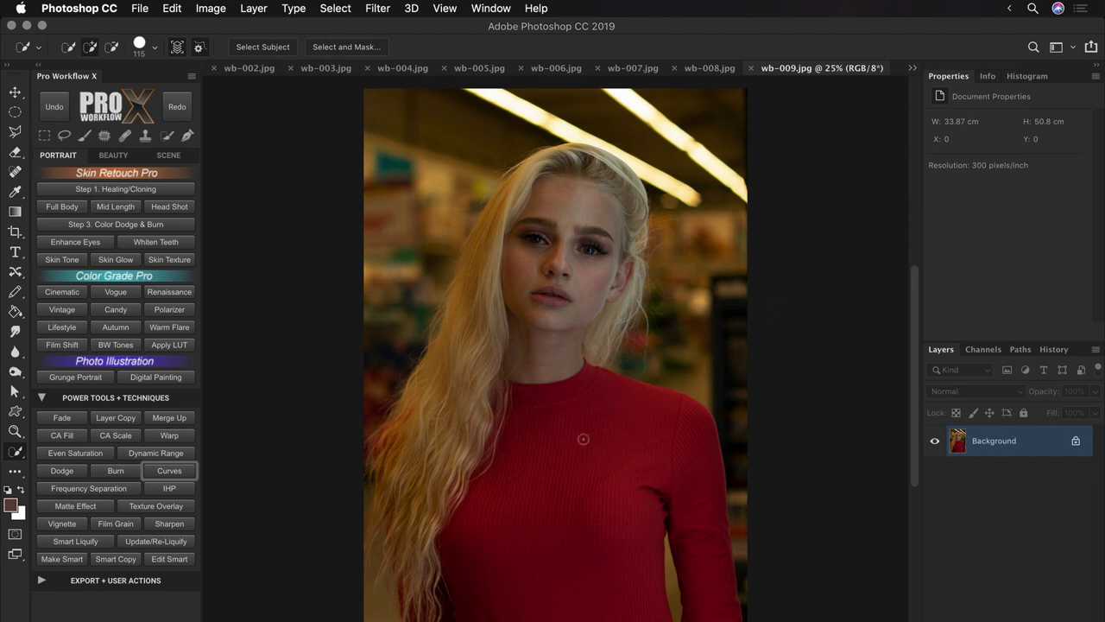
click(127, 421)
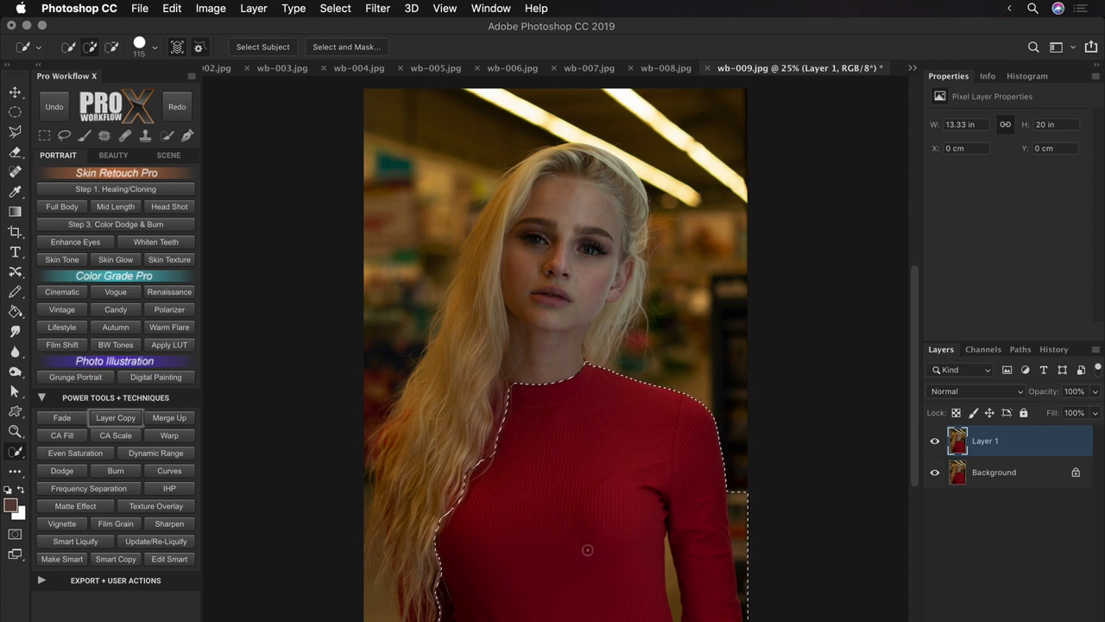
Invert the selection to wb-009's backdrop and apply Average blur to it.
key(super+shift+i)
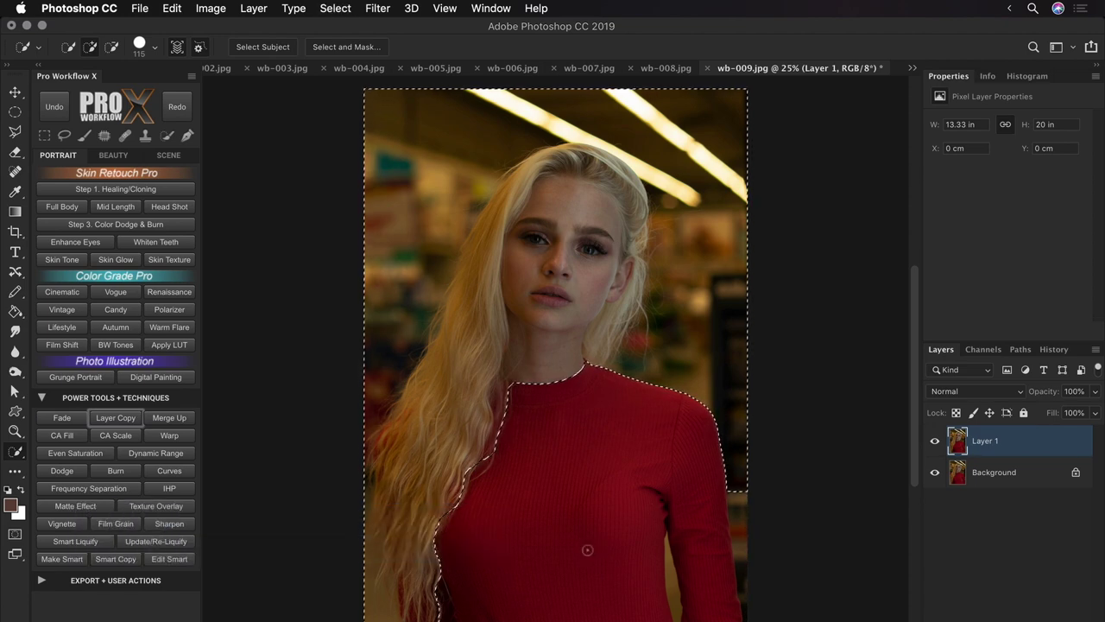
click(377, 8)
click(376, 29)
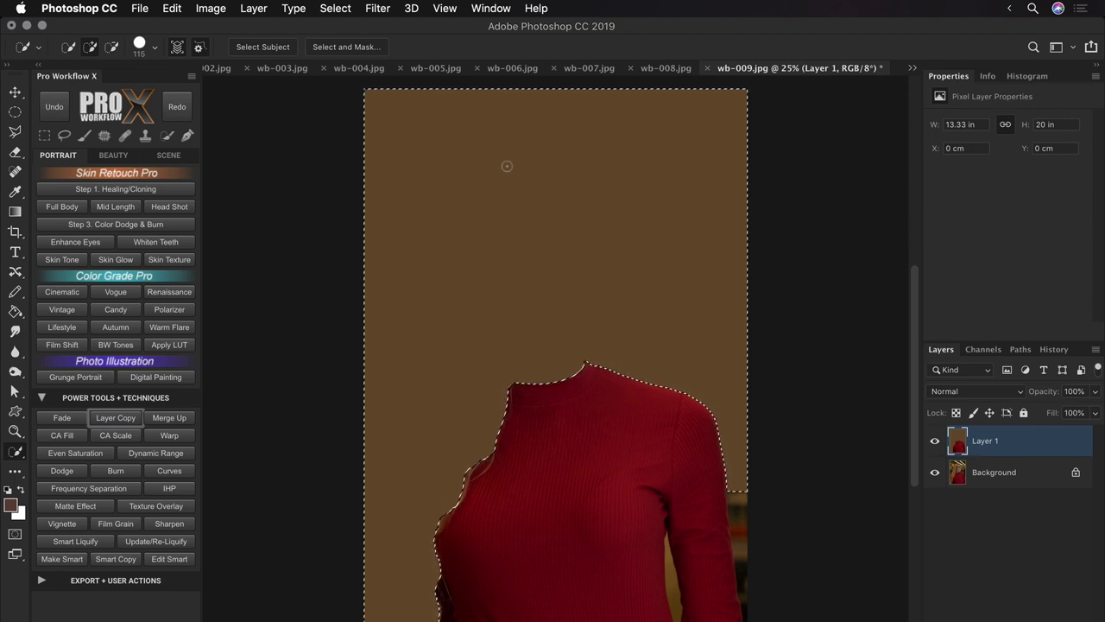
key(super+d)
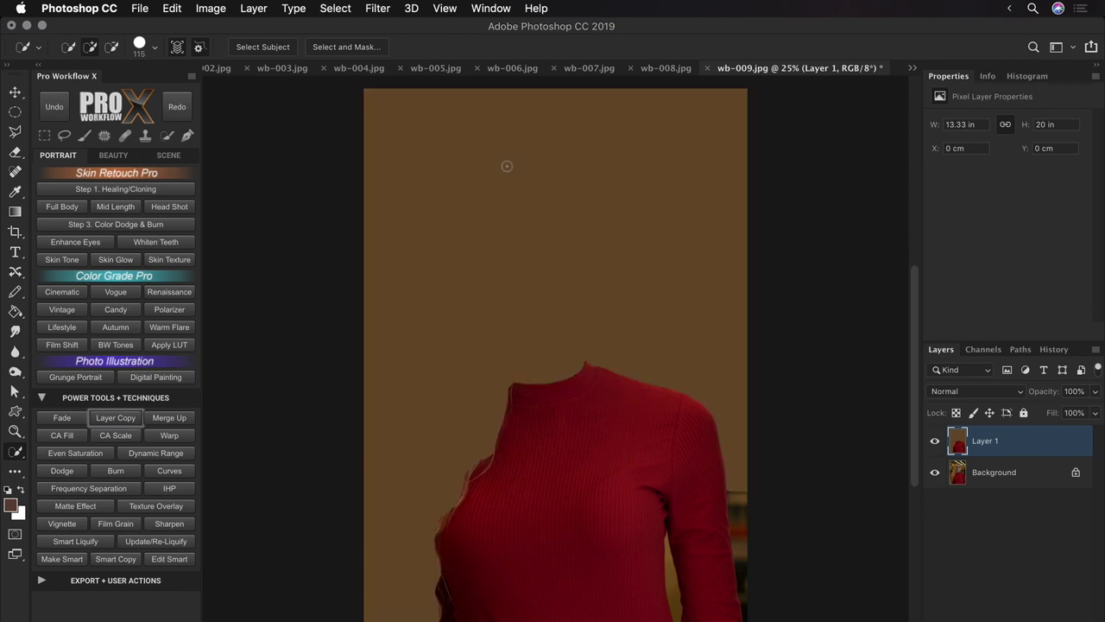
Average the whole layer, delete the brown test layer, and return to wb-006.
click(390, 8)
click(393, 27)
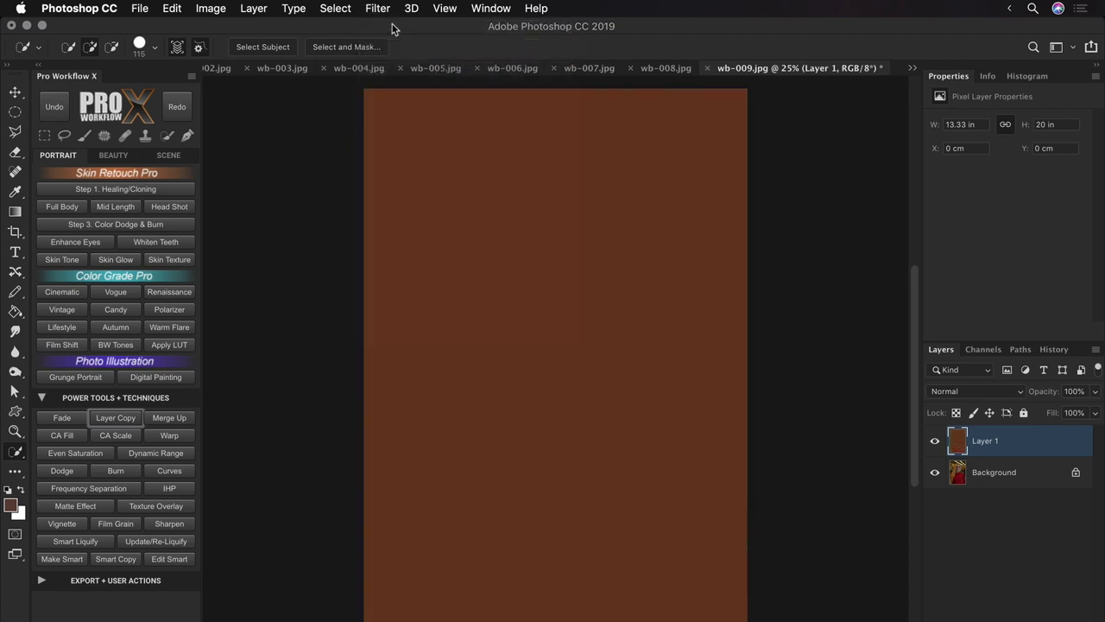
key(BackSpace)
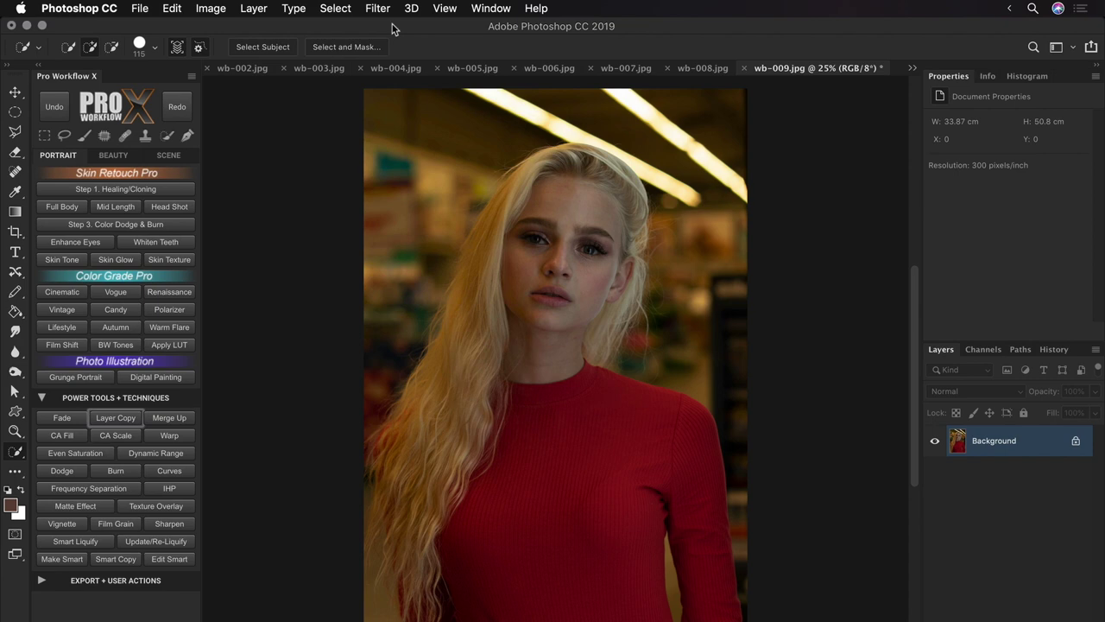
click(546, 69)
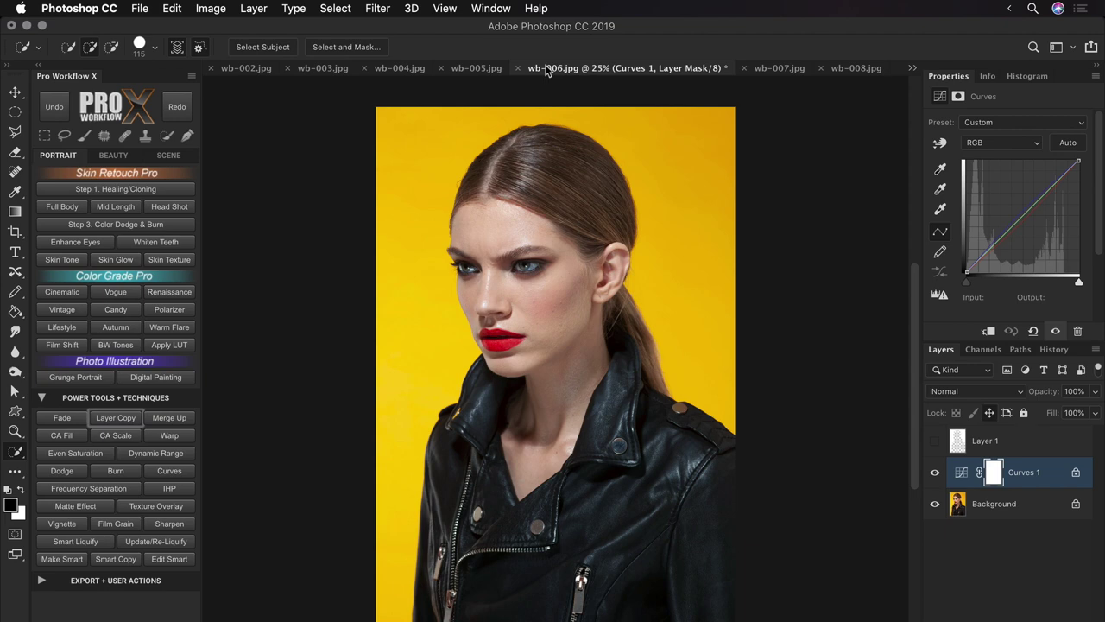
Duplicate wb-006 with the Pro Workflow Duplicate action and delete Layer 1, leaving only Background.
click(193, 398)
click(87, 434)
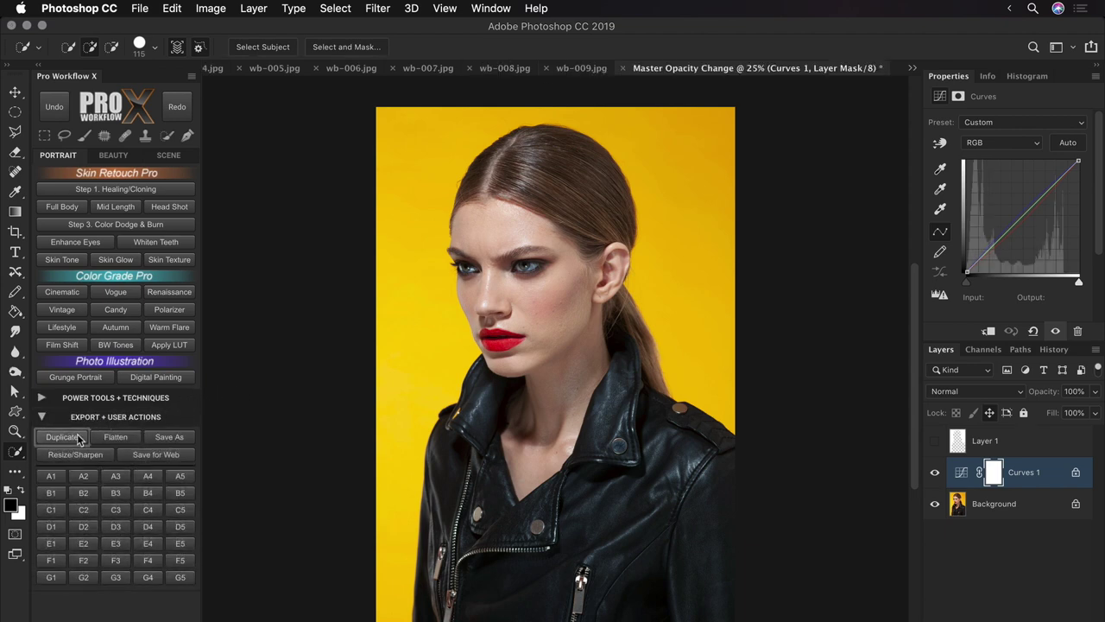
click(98, 399)
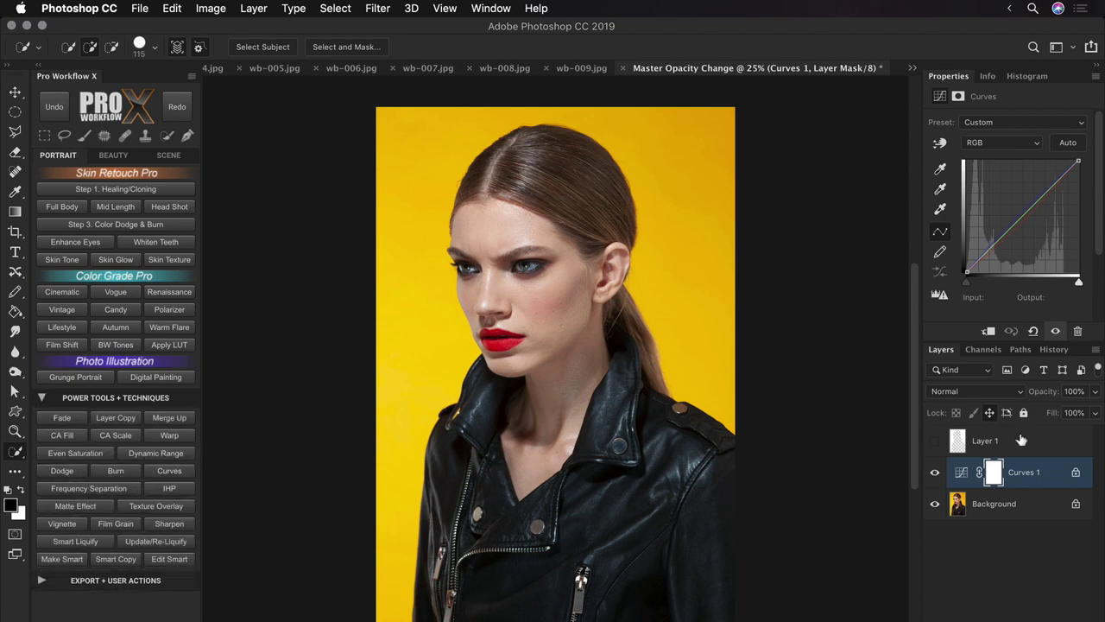
click(1019, 441)
key(Delete)
key(Delete)
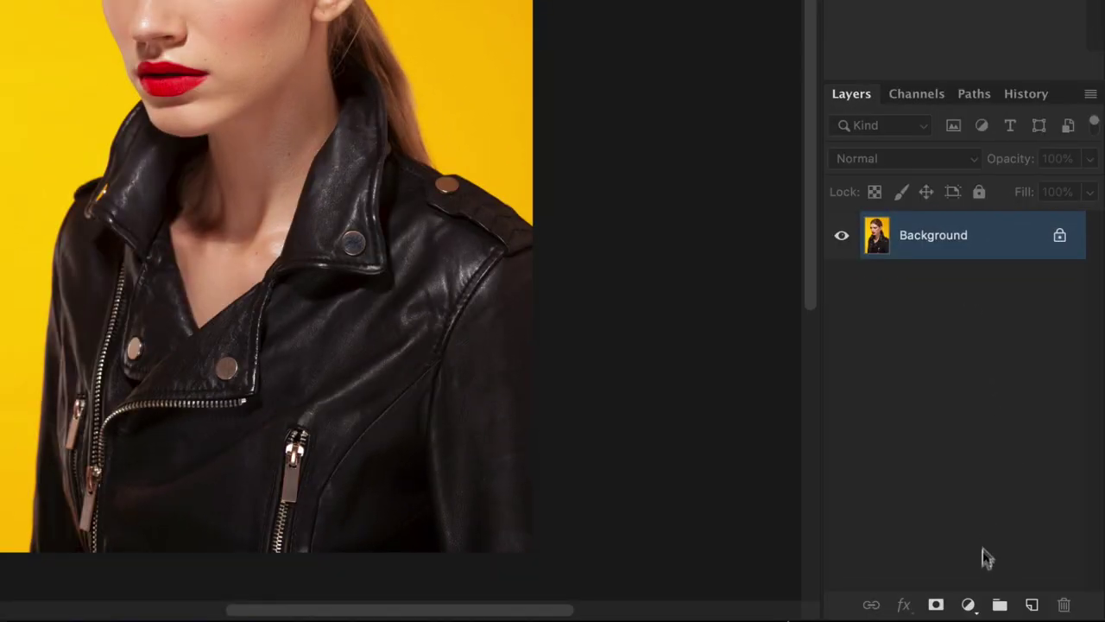
Add a Solid Color fill layer and set its colour to H 0, S 0, B 50.
click(1017, 621)
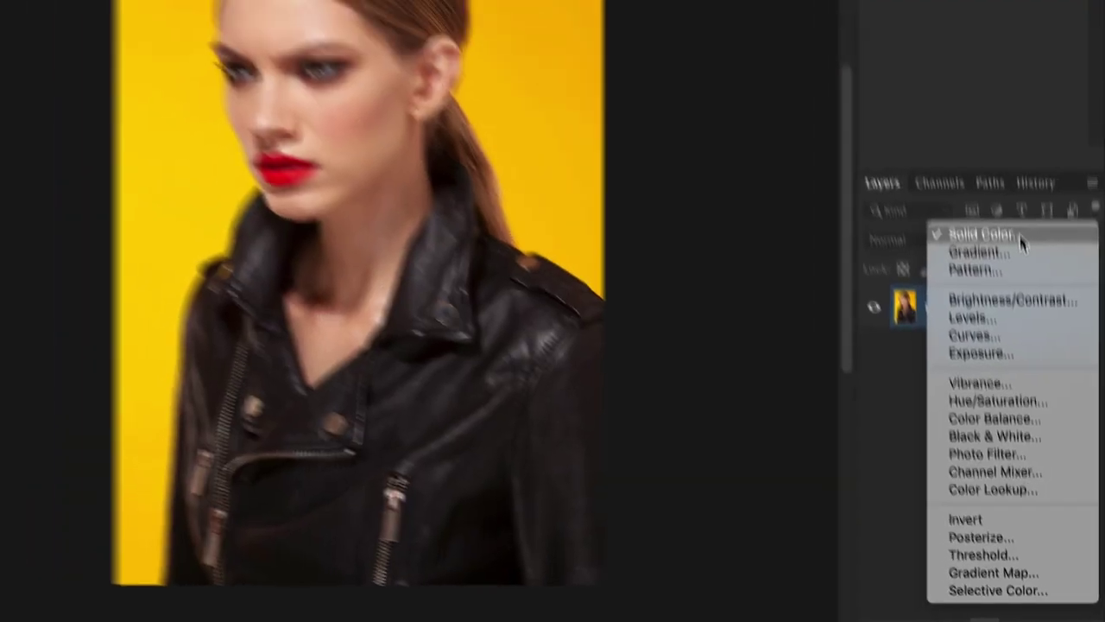
click(1001, 153)
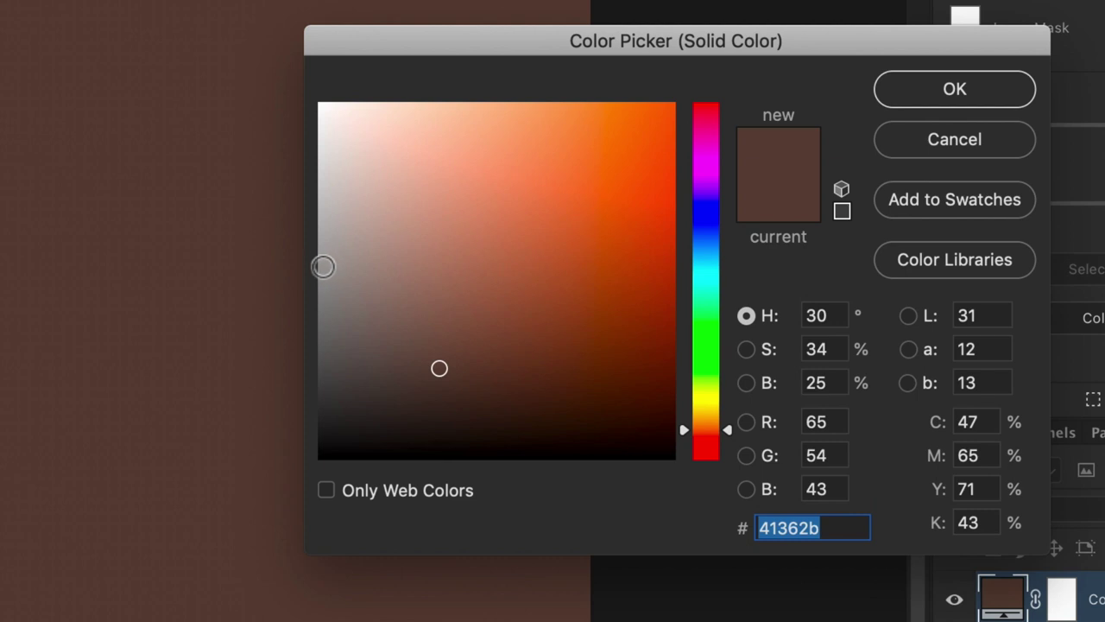
click(325, 265)
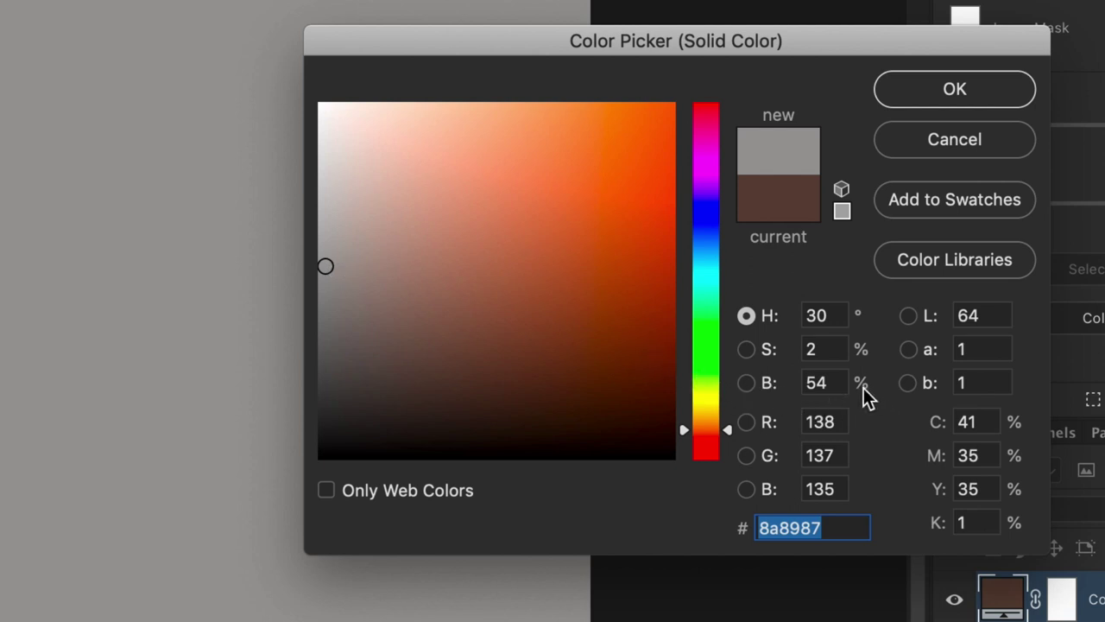
double_click(824, 383)
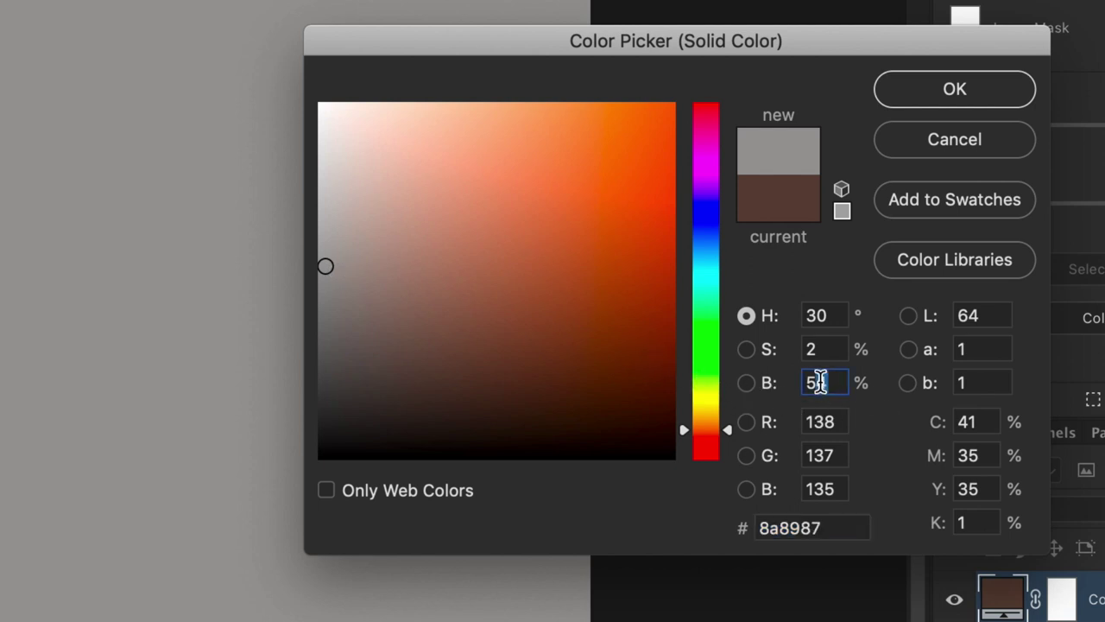
text(50)
double_click(825, 315)
text(0)
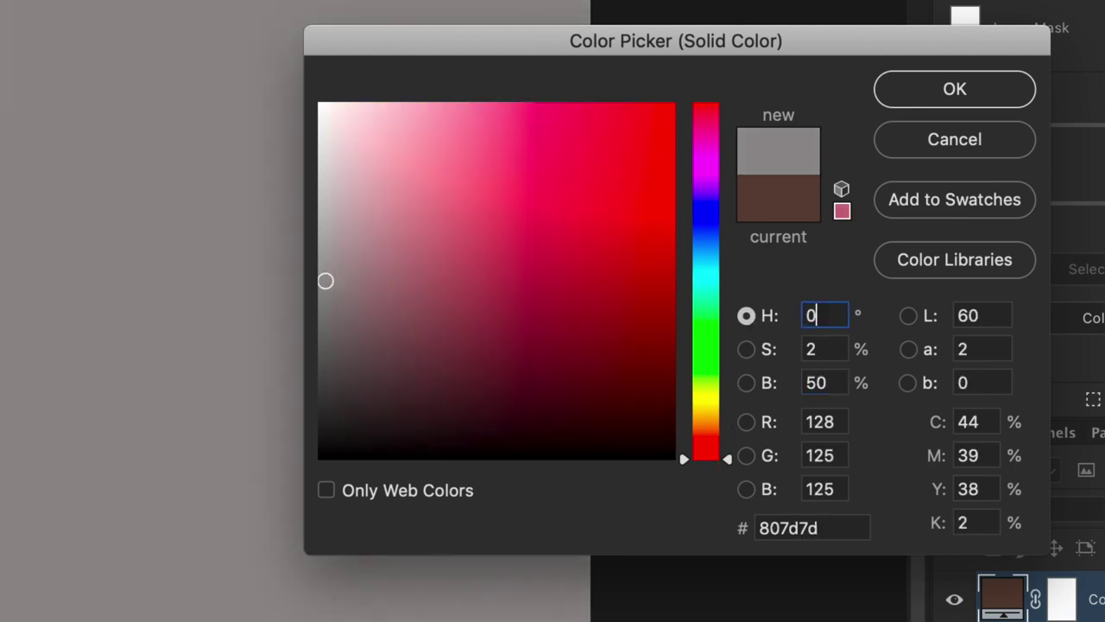
key(Tab)
text(0)
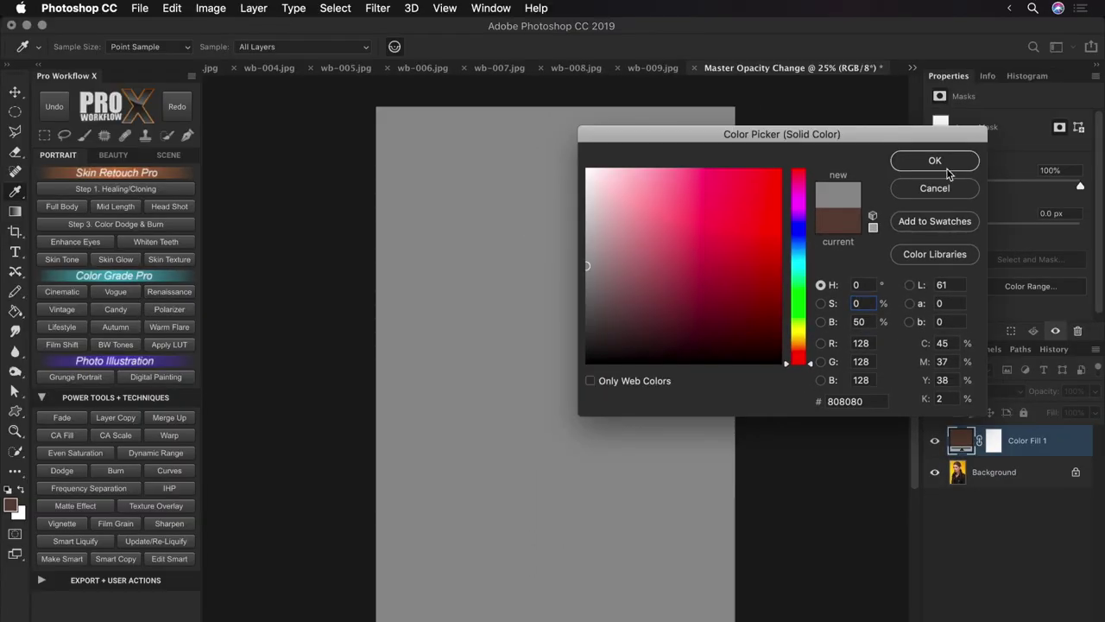
Confirm the 808080 grey fill, hide it, and add a Curves adjustment layer.
click(948, 109)
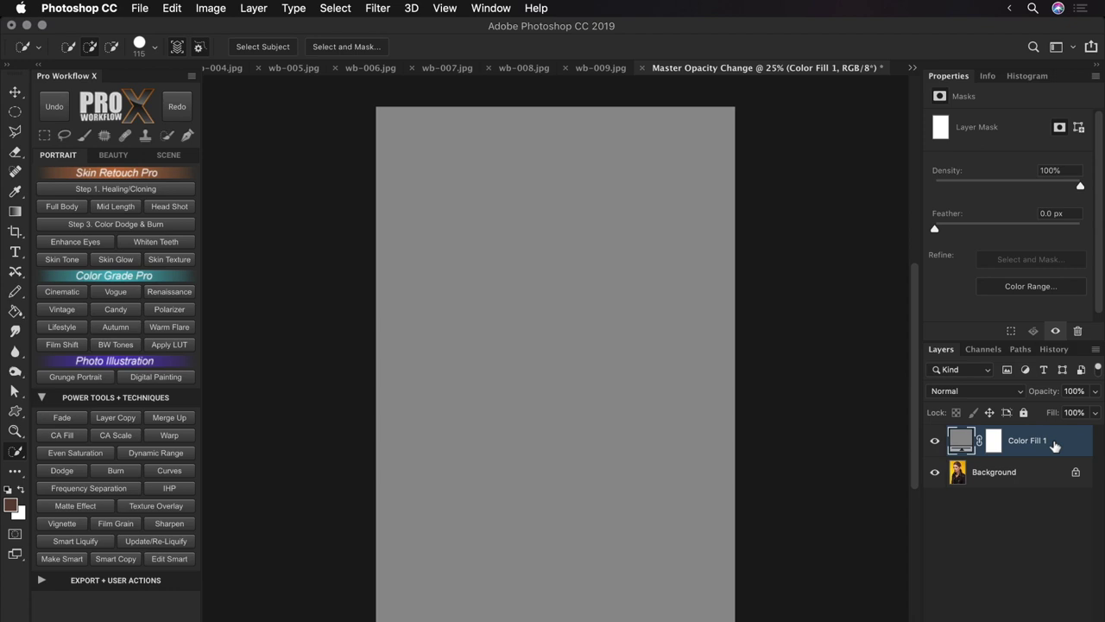
click(934, 440)
click(177, 473)
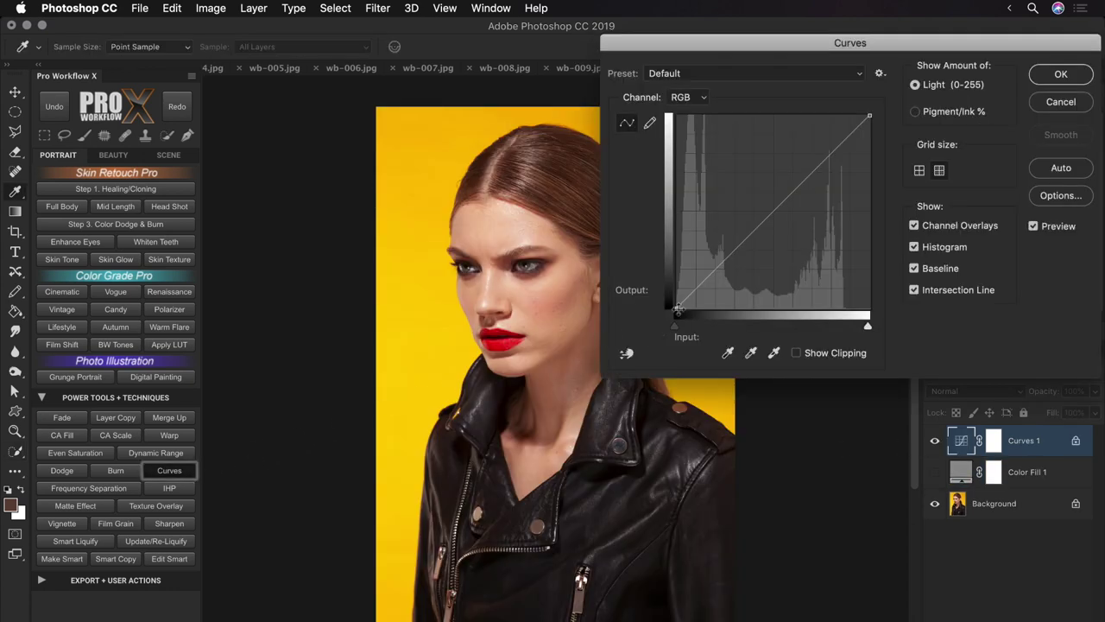
click(678, 308)
click(633, 302)
text(128)
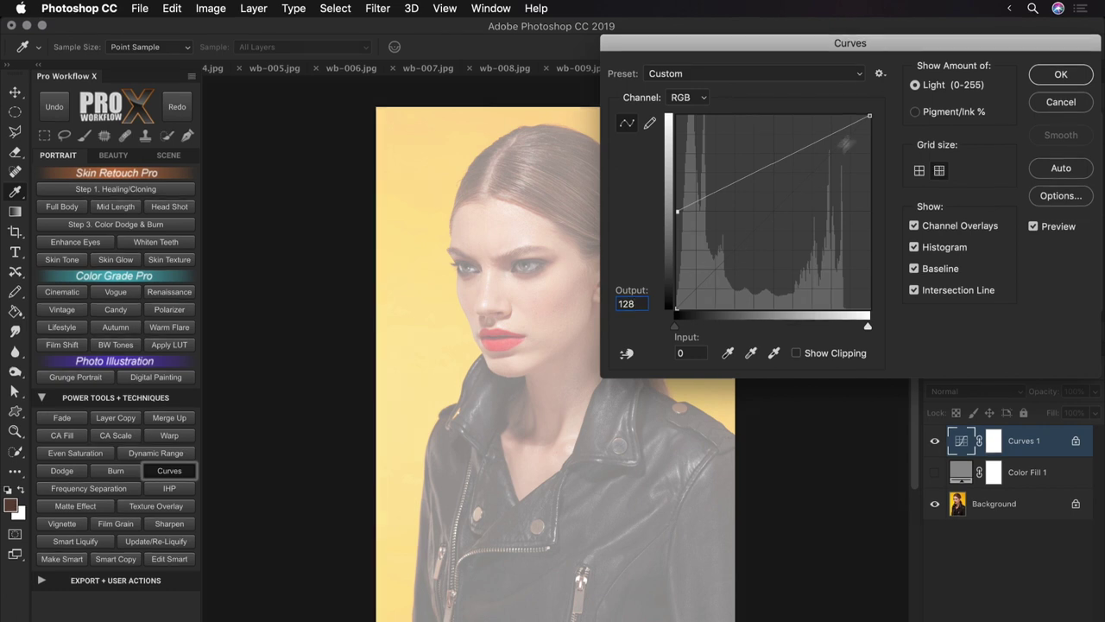
click(869, 115)
double_click(640, 302)
text(128)
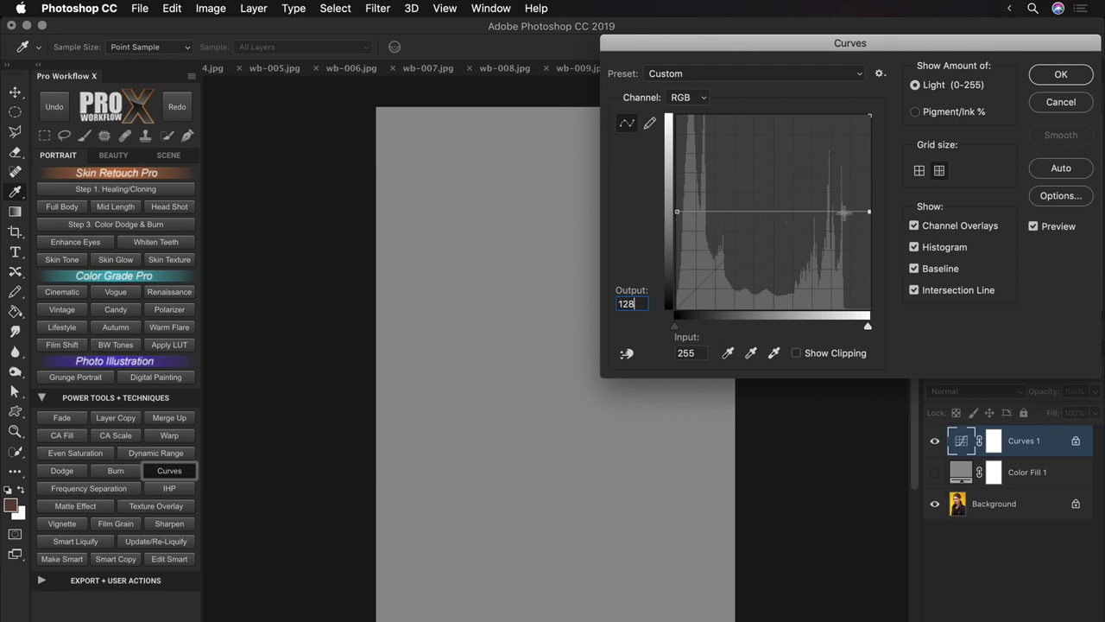
click(1049, 75)
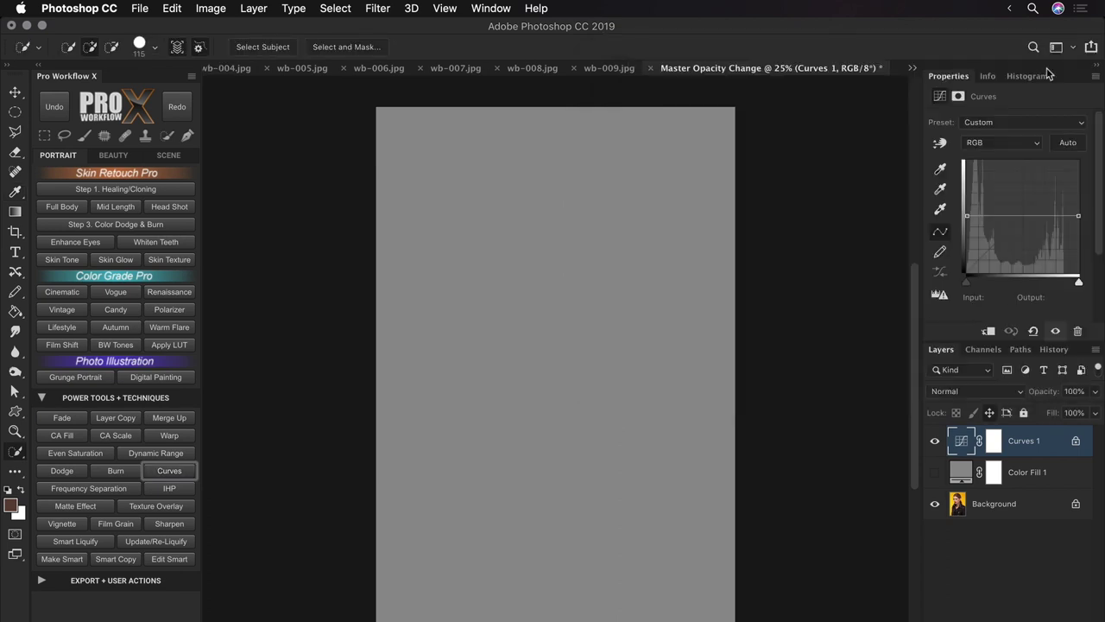
key(Delete)
Make Color Fill 1 visible again and set its blend mode to Difference.
click(934, 441)
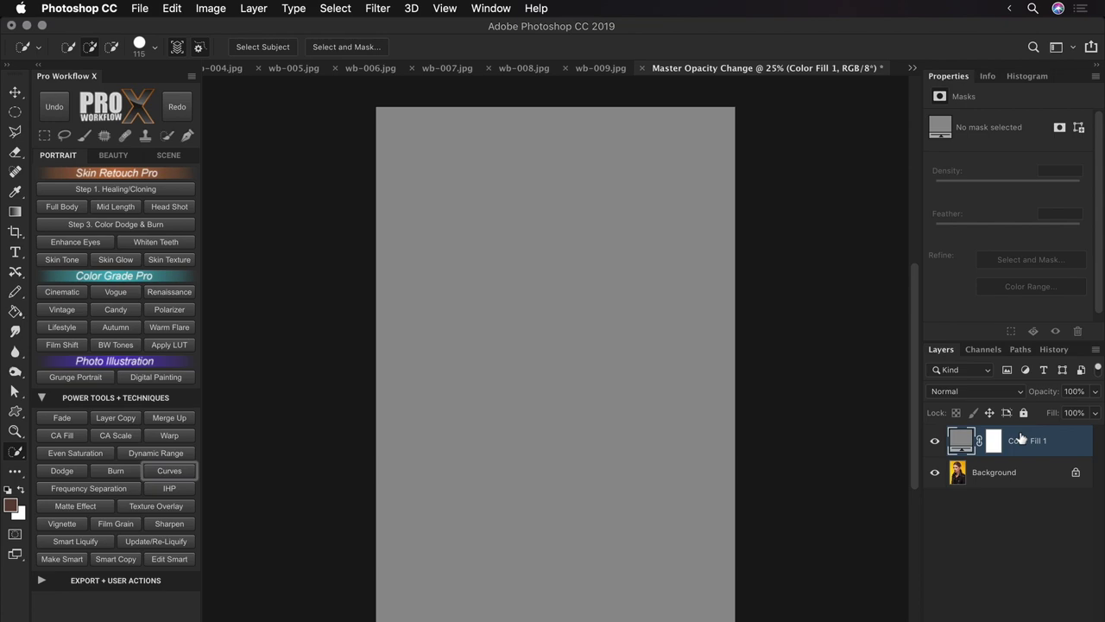
click(975, 391)
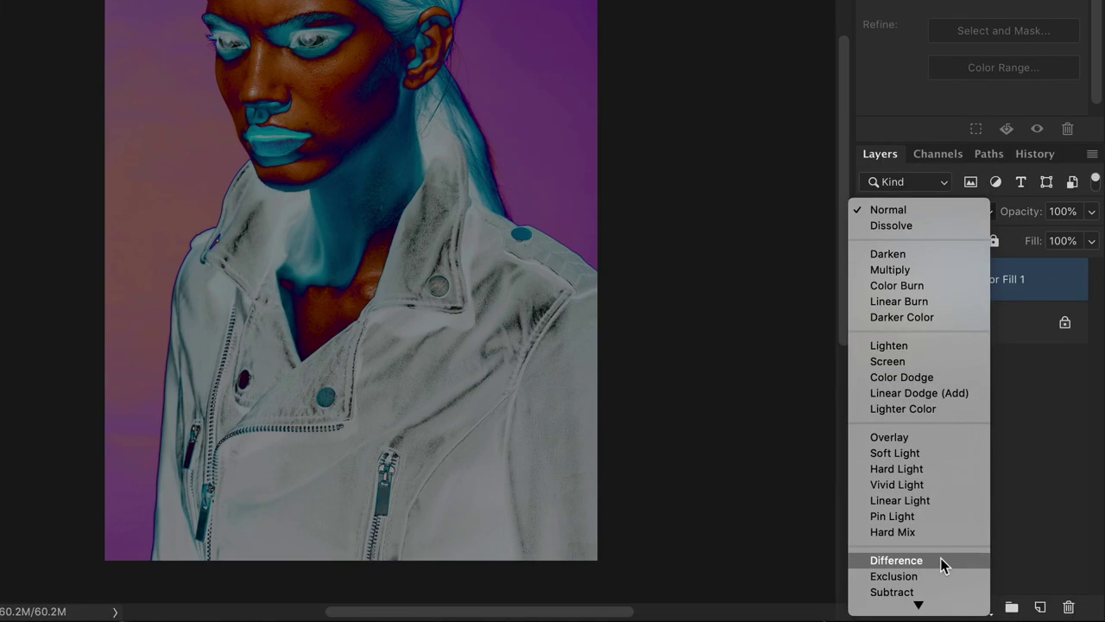
click(940, 558)
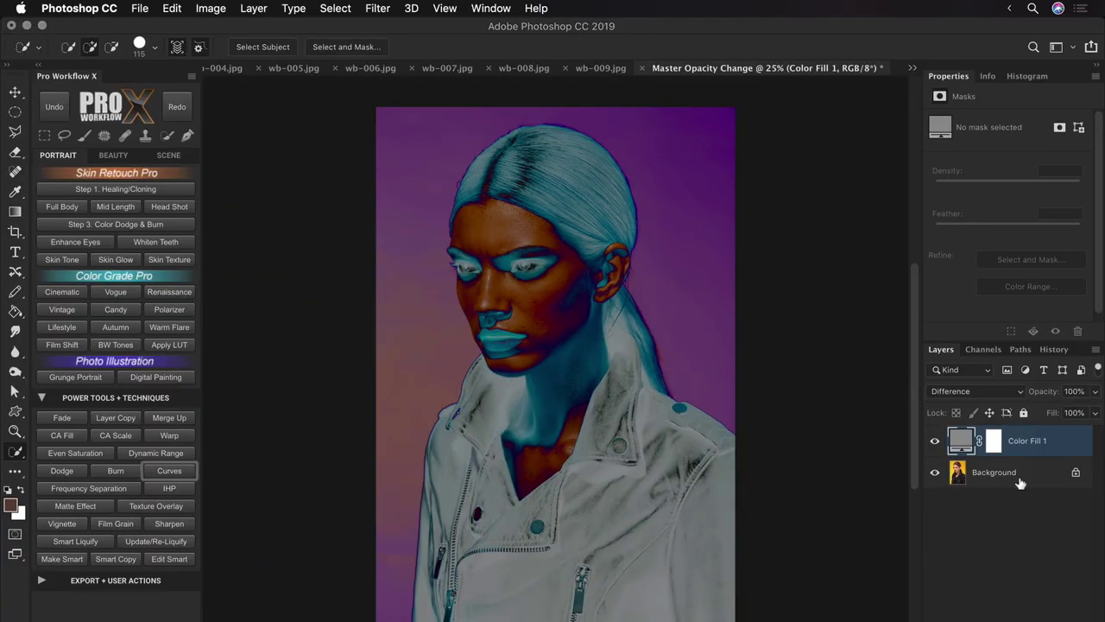
click(1015, 475)
click(1059, 621)
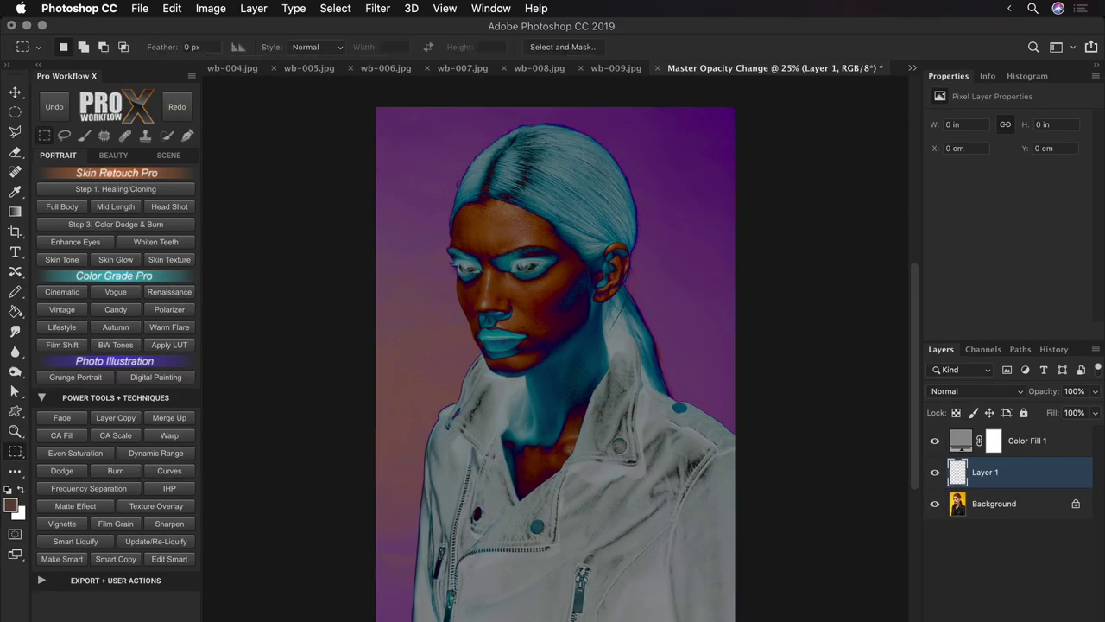
drag(588, 398, 698, 506)
click(61, 523)
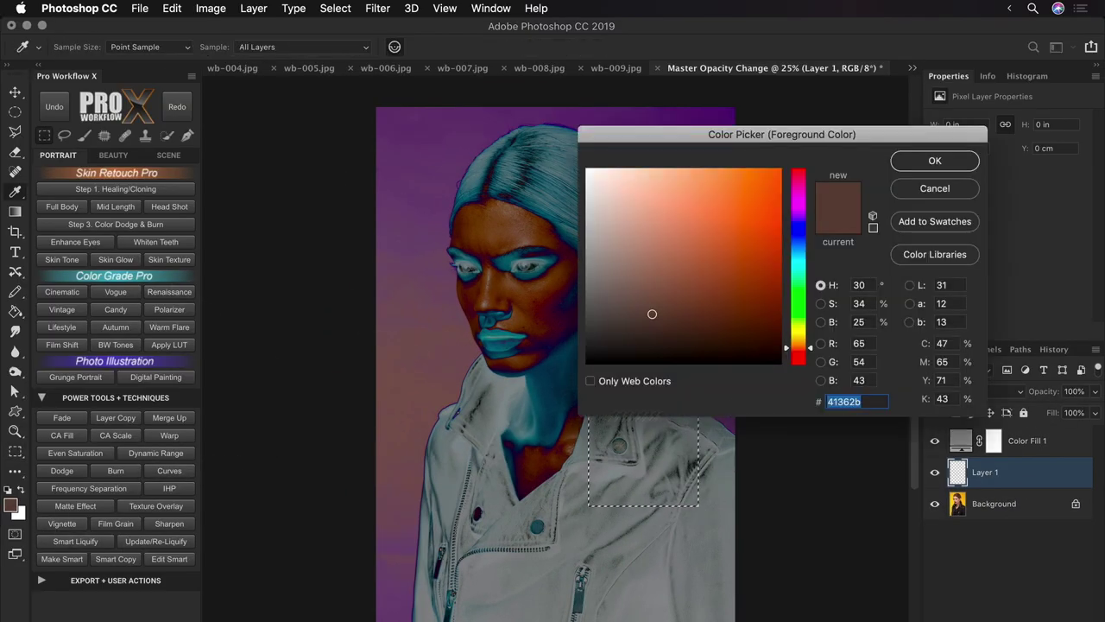
click(864, 285)
text(0)
key(Tab)
text(0)
key(Tab)
text(5)
key(Return)
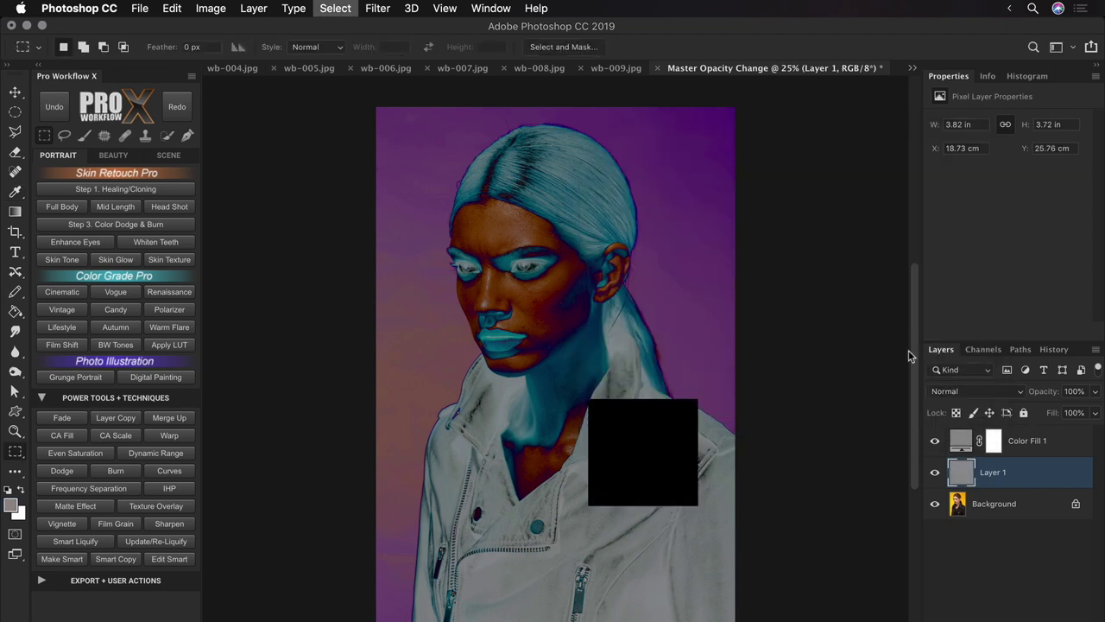
click(934, 442)
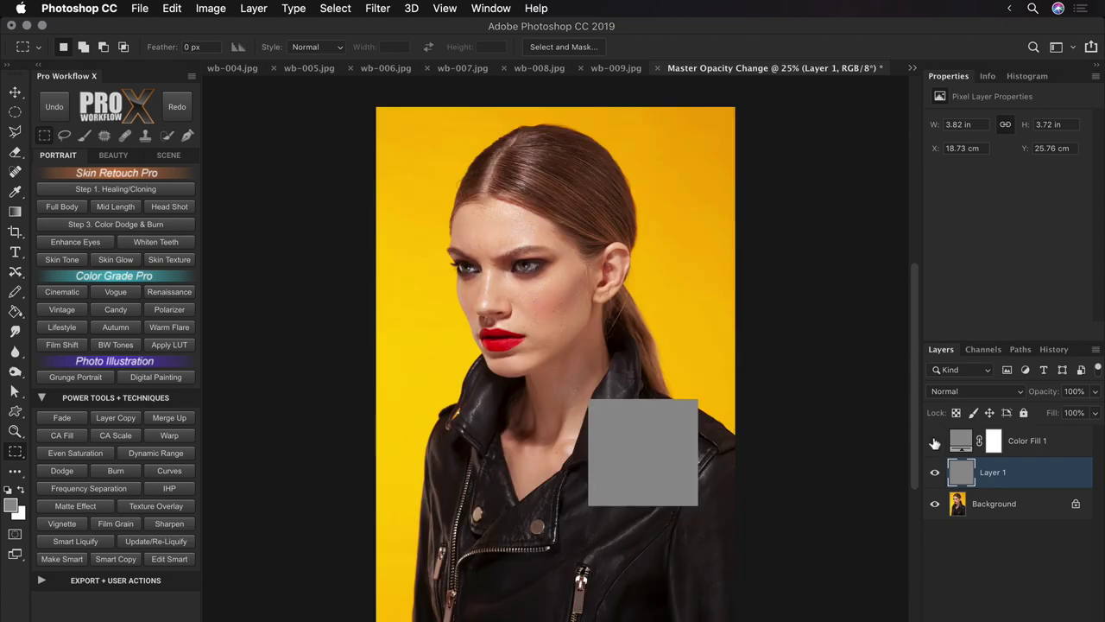
click(934, 442)
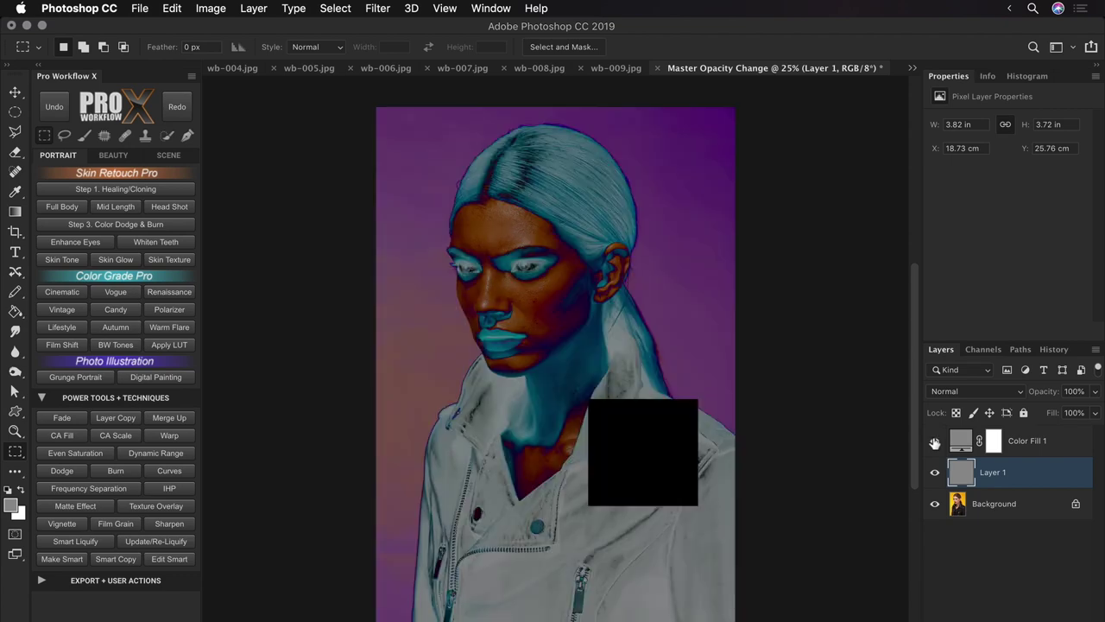
key(v)
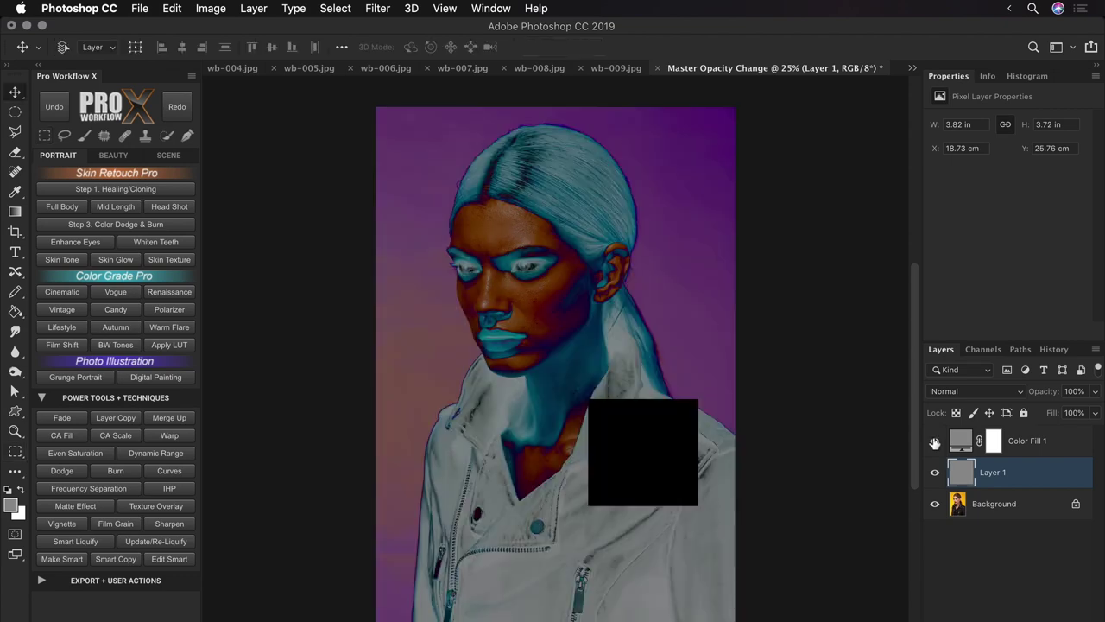
key(m)
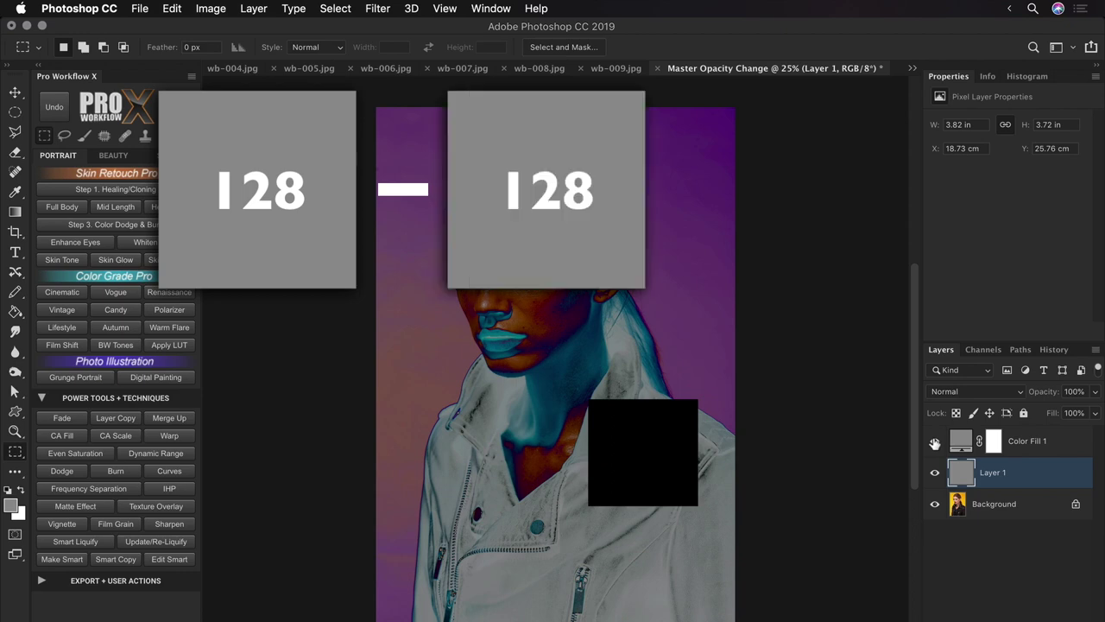
key(v)
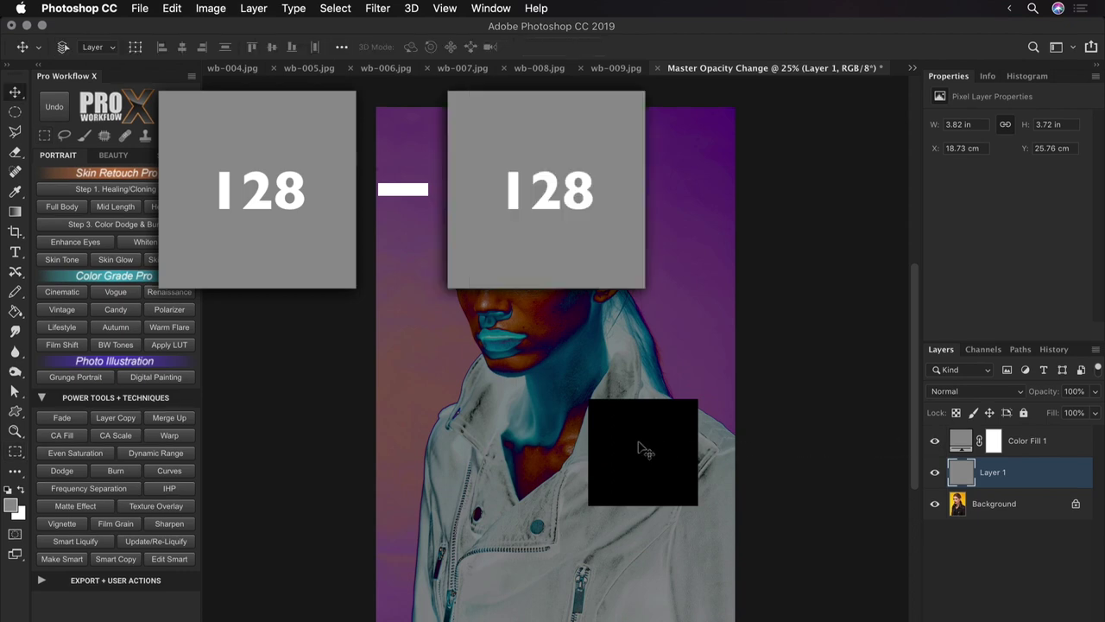
drag(654, 442, 634, 489)
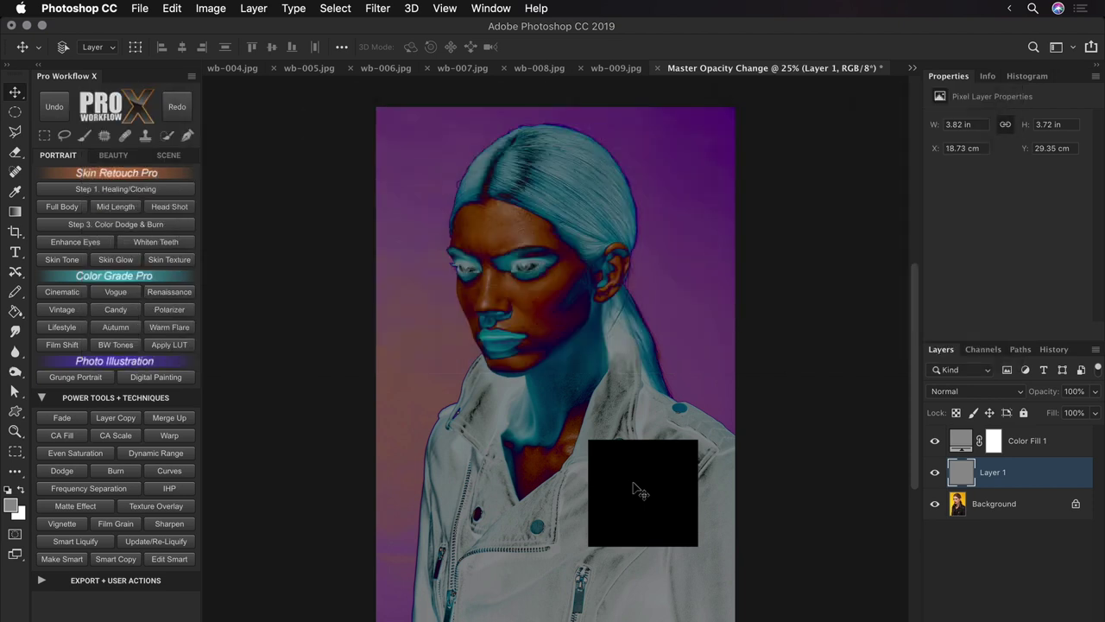
key(Delete)
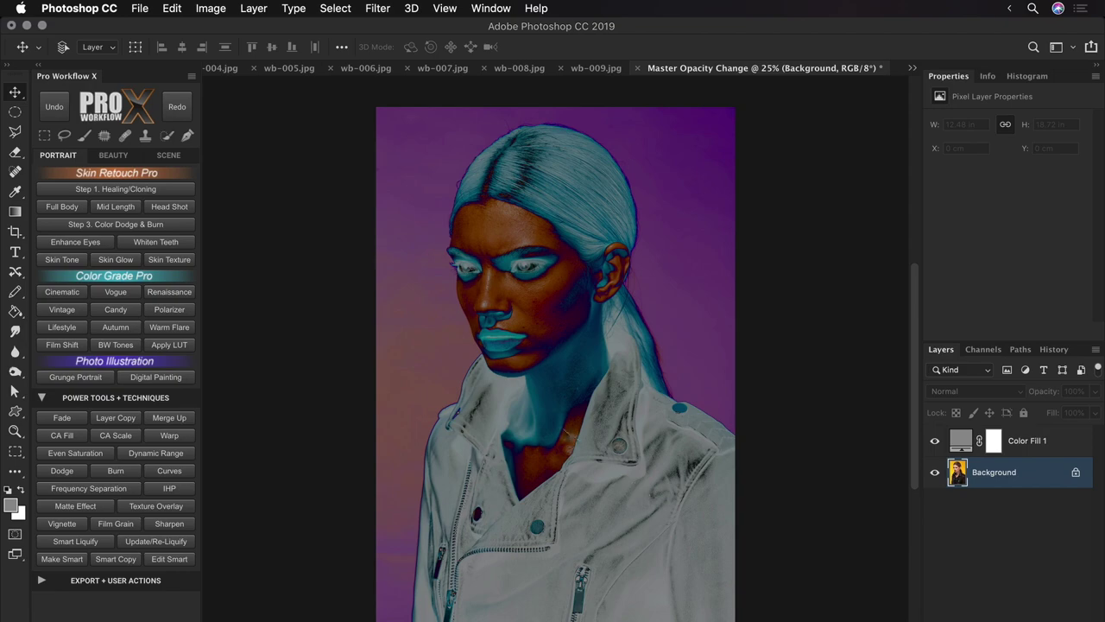
Add a Threshold adjustment above Color Fill 1 and set its level to 31.
drag(529, 432, 605, 510)
drag(609, 308, 571, 274)
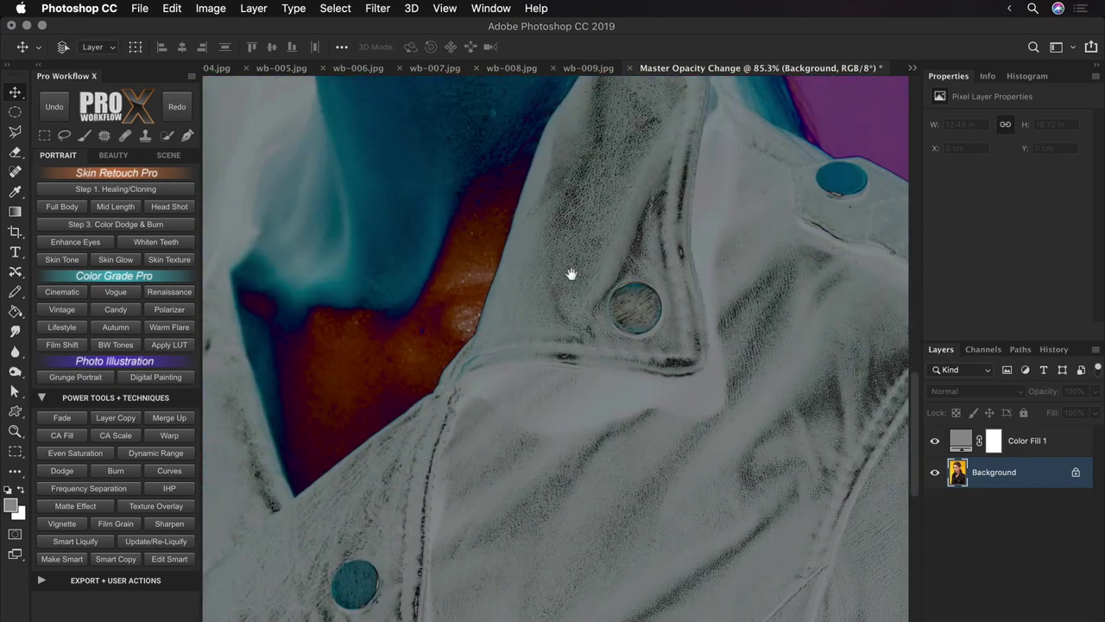
key(super+0)
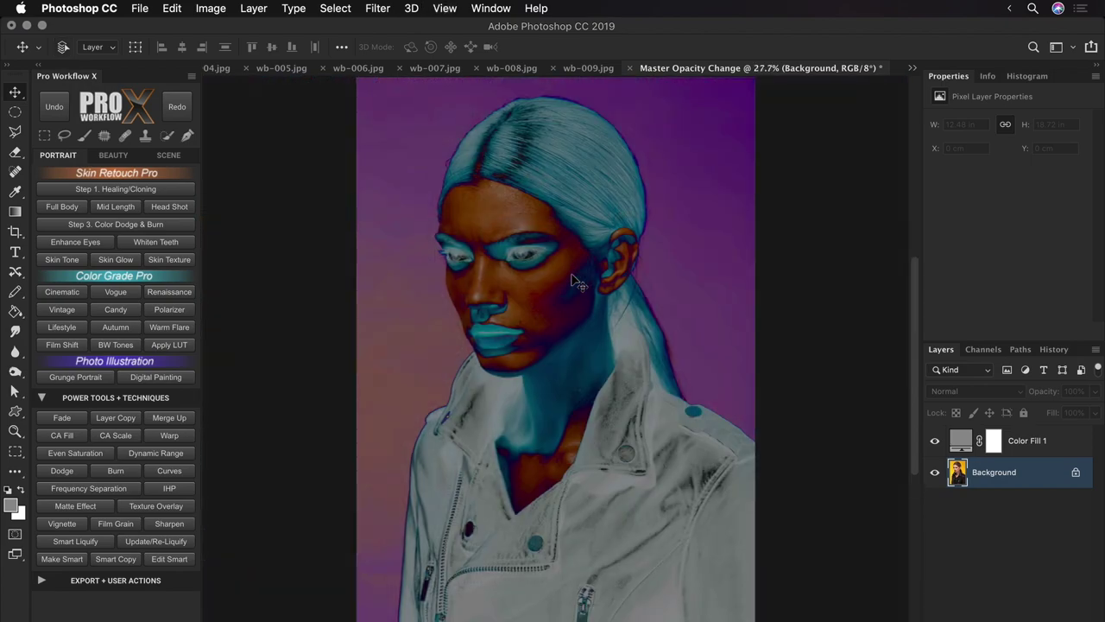
click(1032, 441)
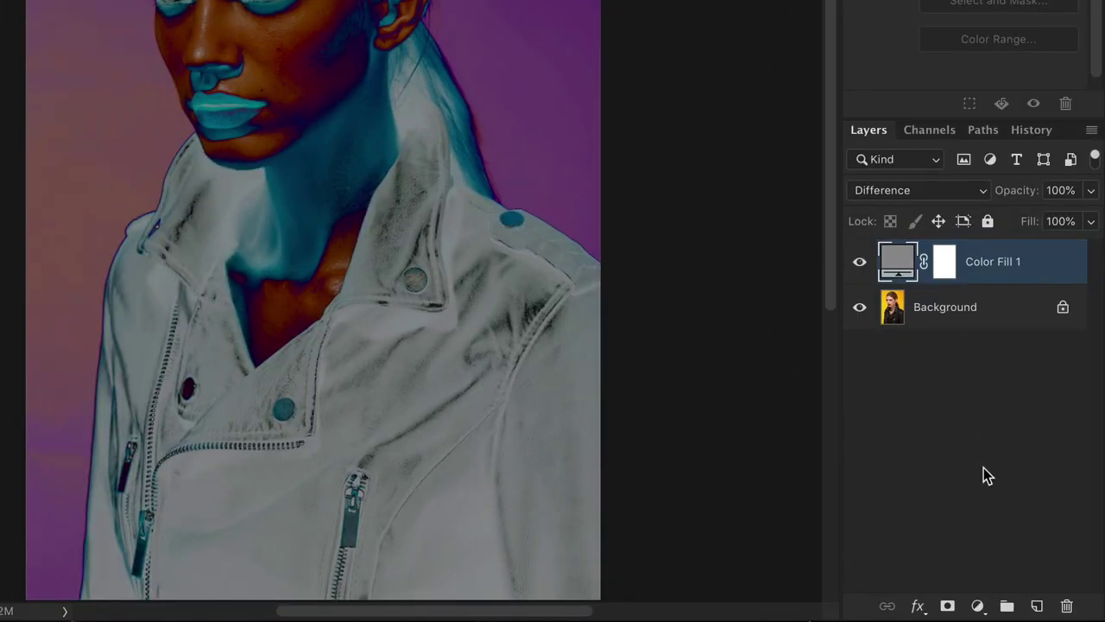
click(977, 605)
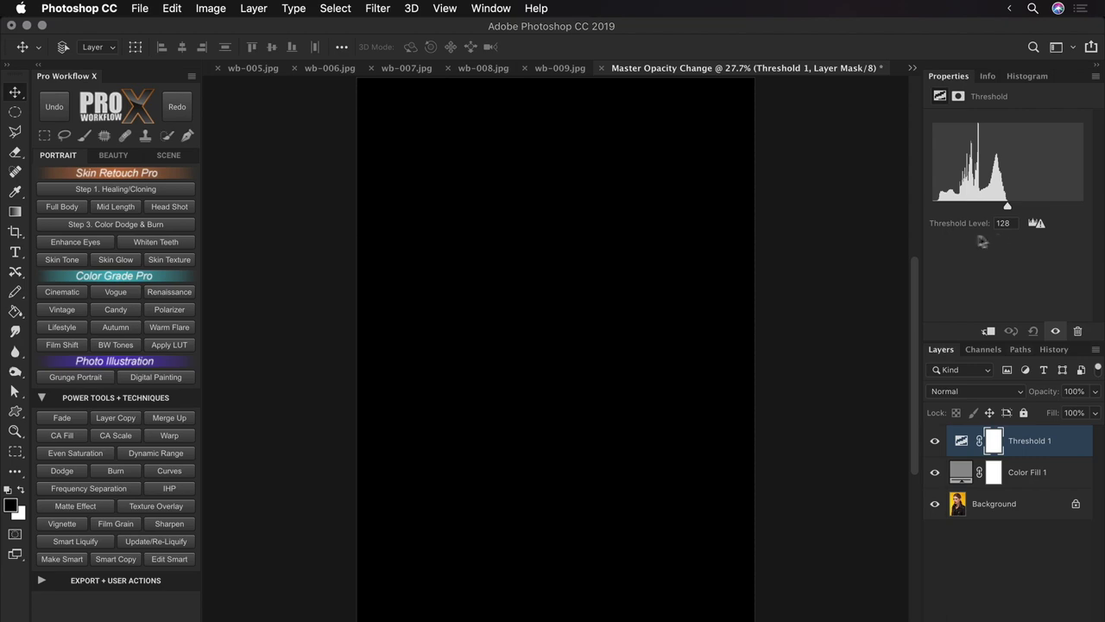
drag(1010, 211, 947, 213)
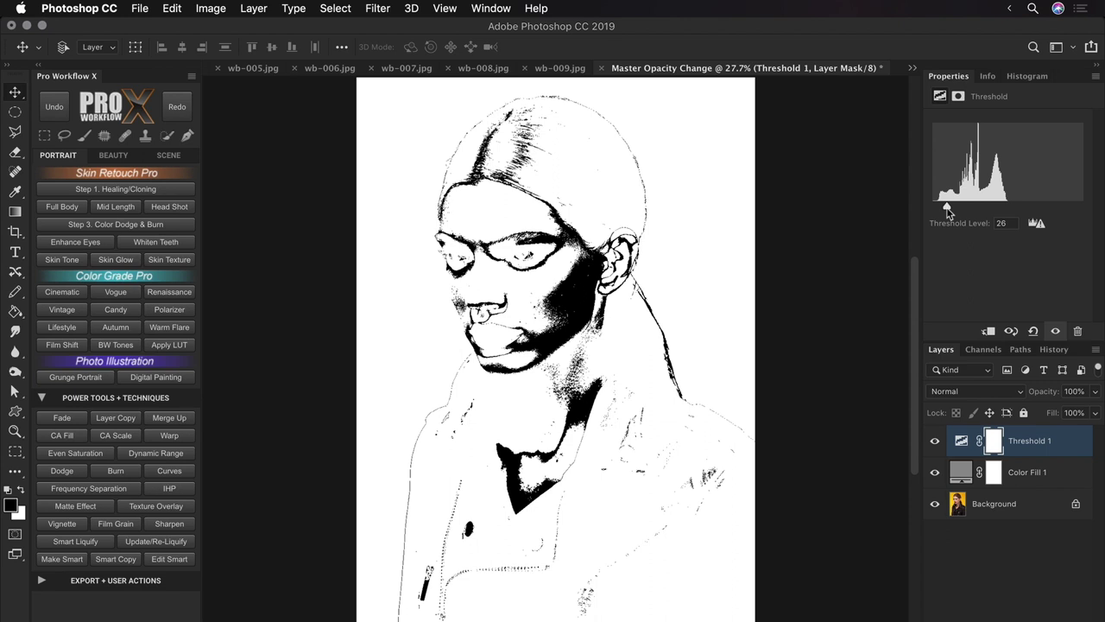
drag(947, 213, 950, 214)
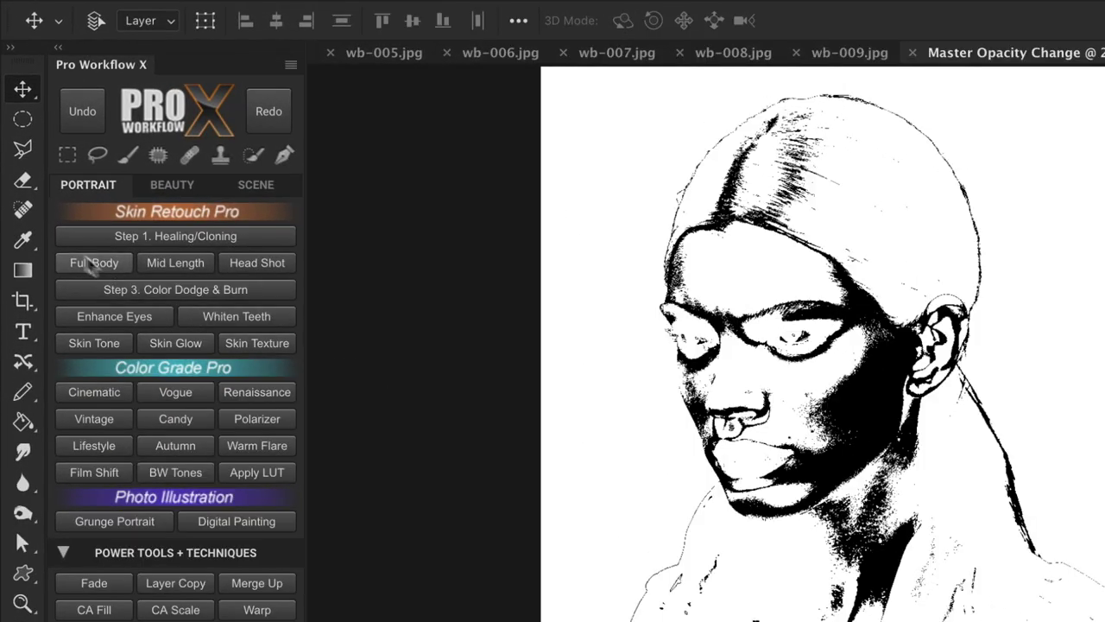
click(16, 192)
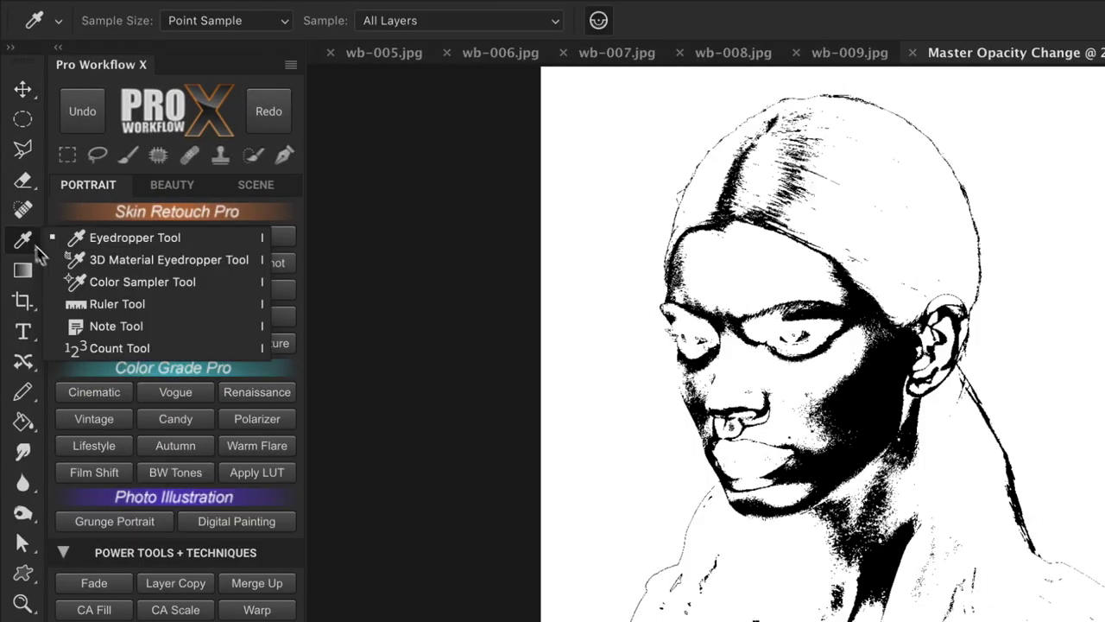
Zoom in and place colour sample points on the lower zipper pull and black oval button.
click(97, 282)
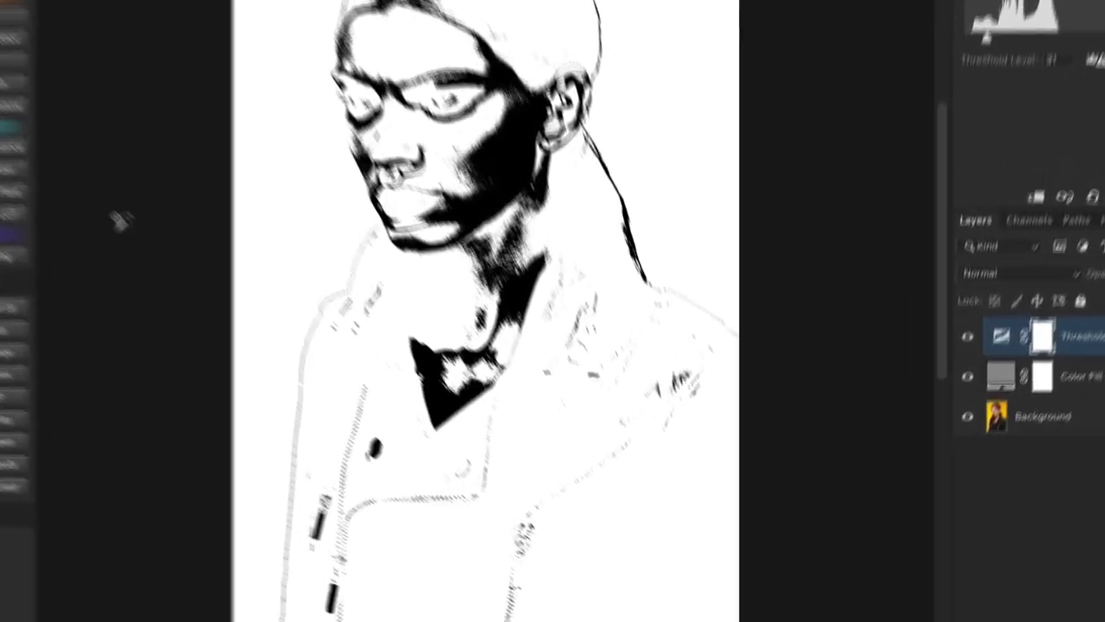
drag(294, 476, 415, 316)
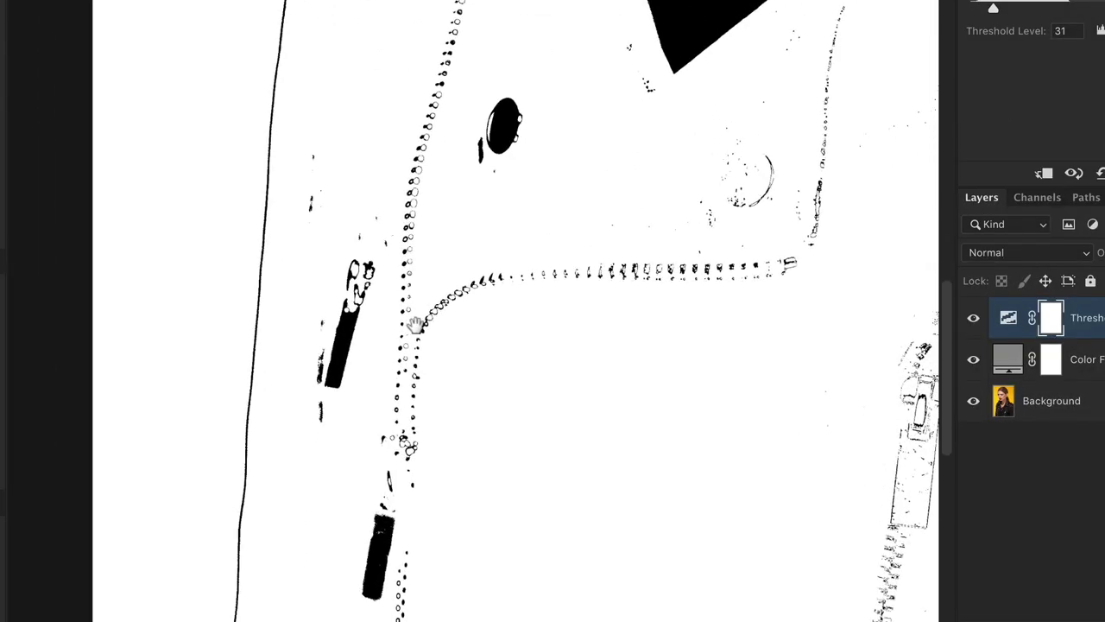
key(F8)
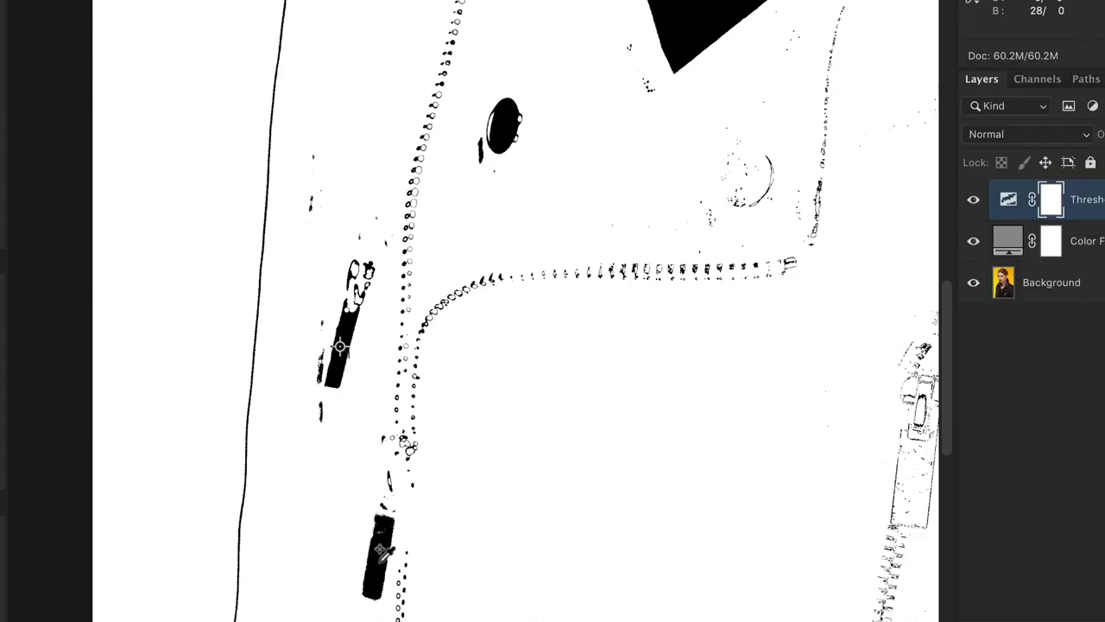
click(376, 559)
click(505, 119)
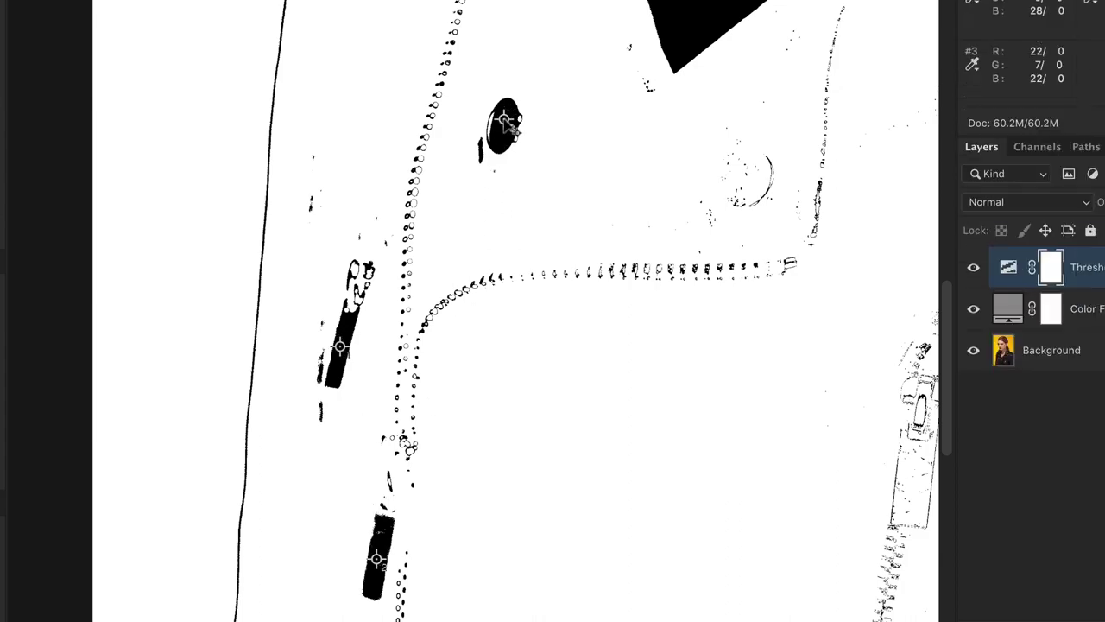
Place sample point #4 on the neck line and move it slightly lower.
key(ctrl+0)
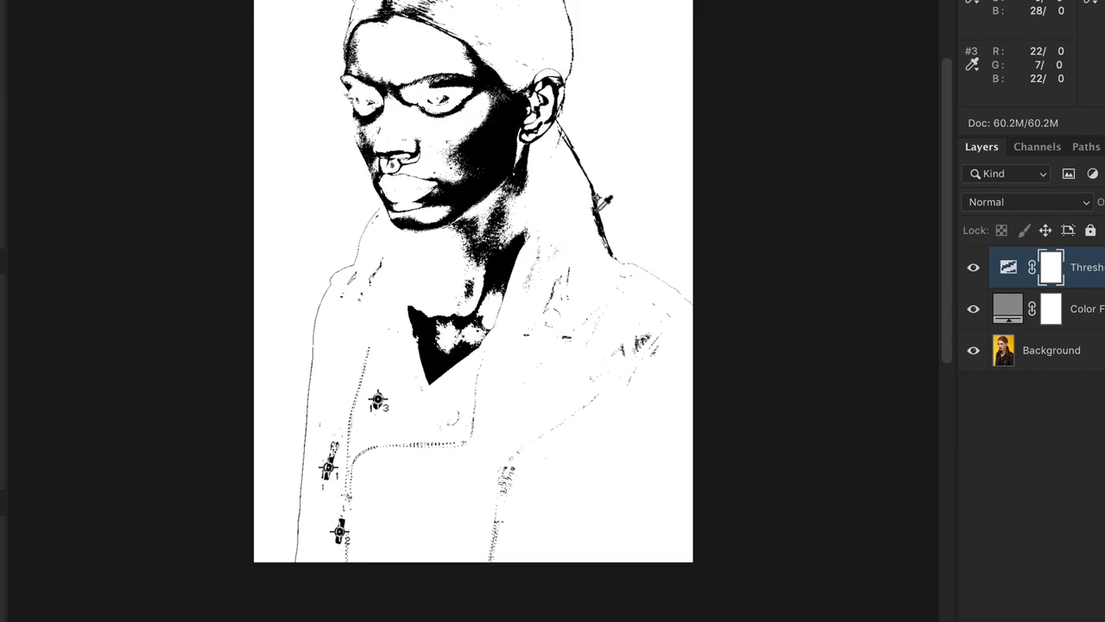
click(596, 210)
scroll(603, 216, up, 5)
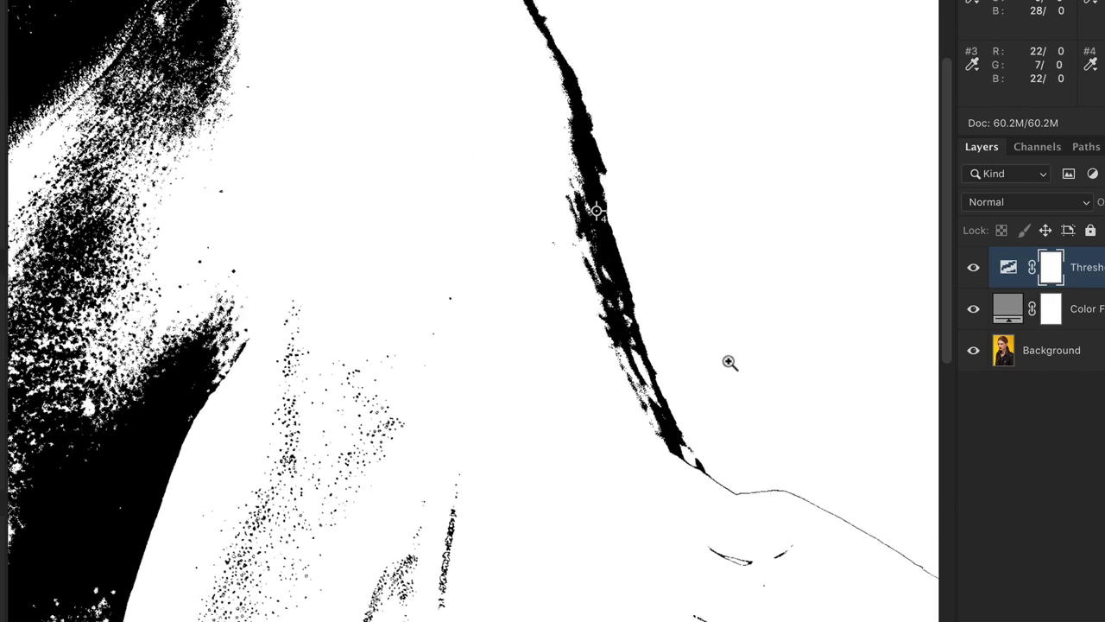
drag(594, 211, 603, 228)
key(super+0)
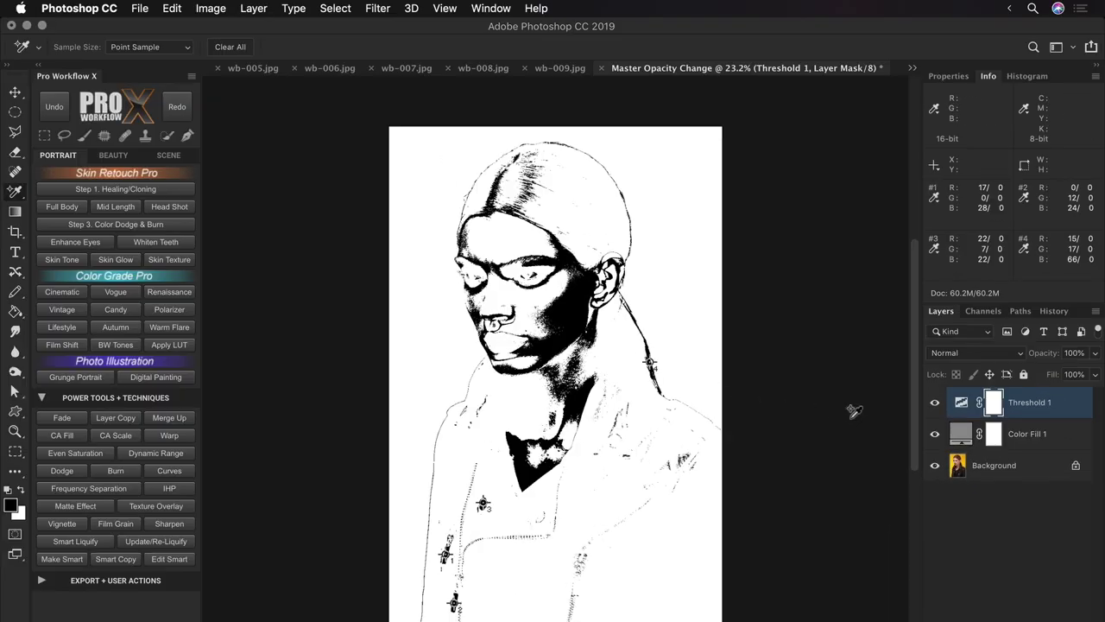
Hide Threshold 1 and Color Fill 1, and add a Curves adjustment layer.
click(934, 403)
click(933, 435)
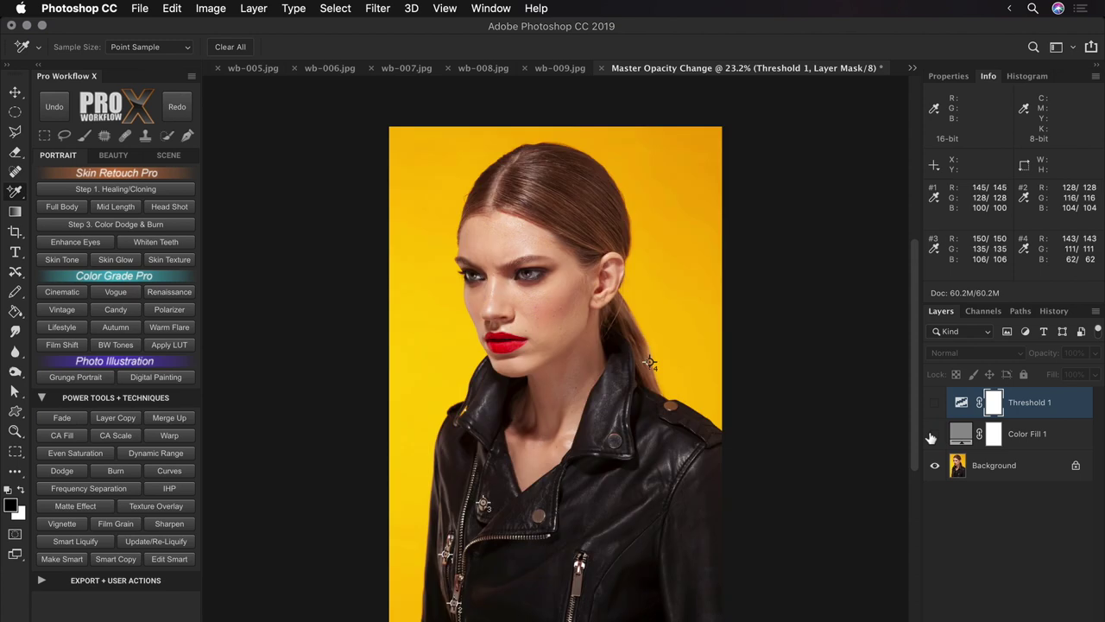
click(188, 474)
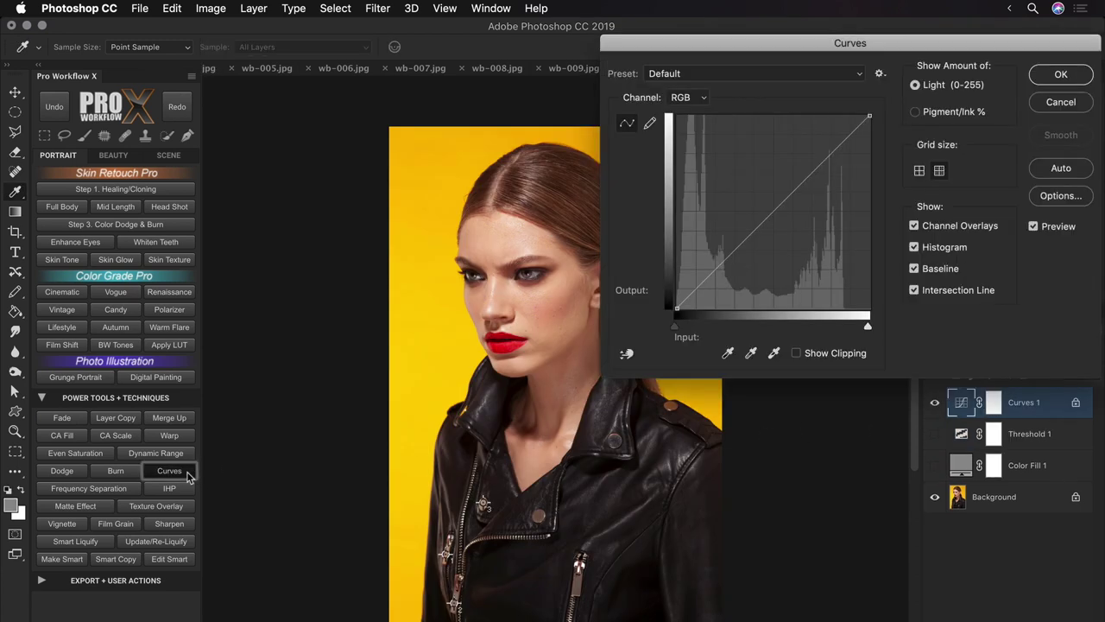
Set the Curves grey point at sample points 4 and 2, and commit it.
click(751, 352)
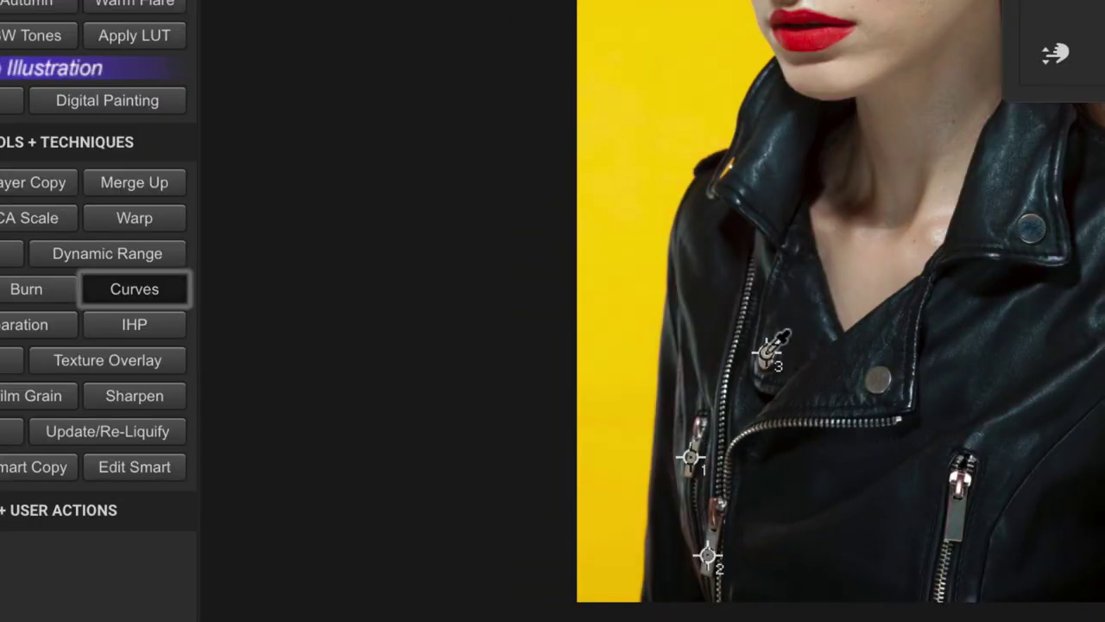
drag(932, 303, 685, 297)
click(859, 64)
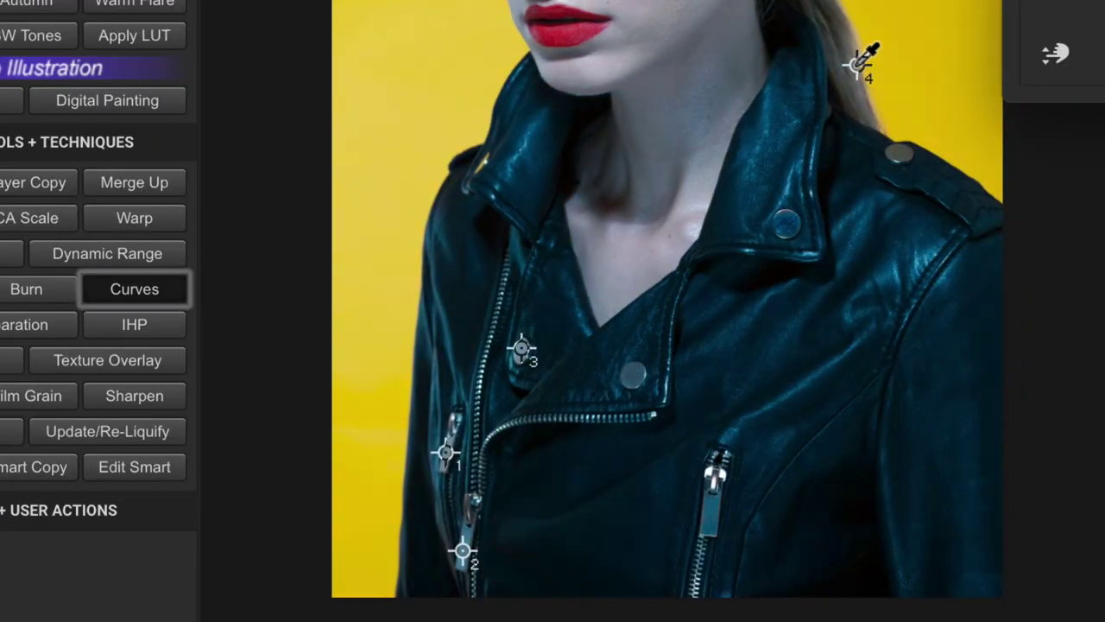
click(465, 549)
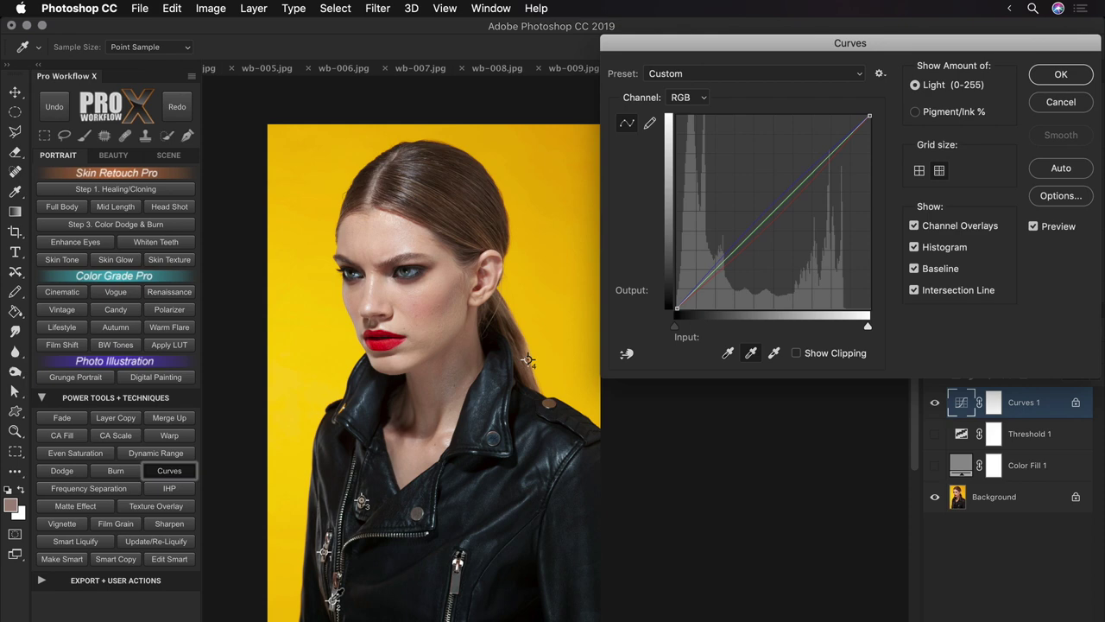
key(Return)
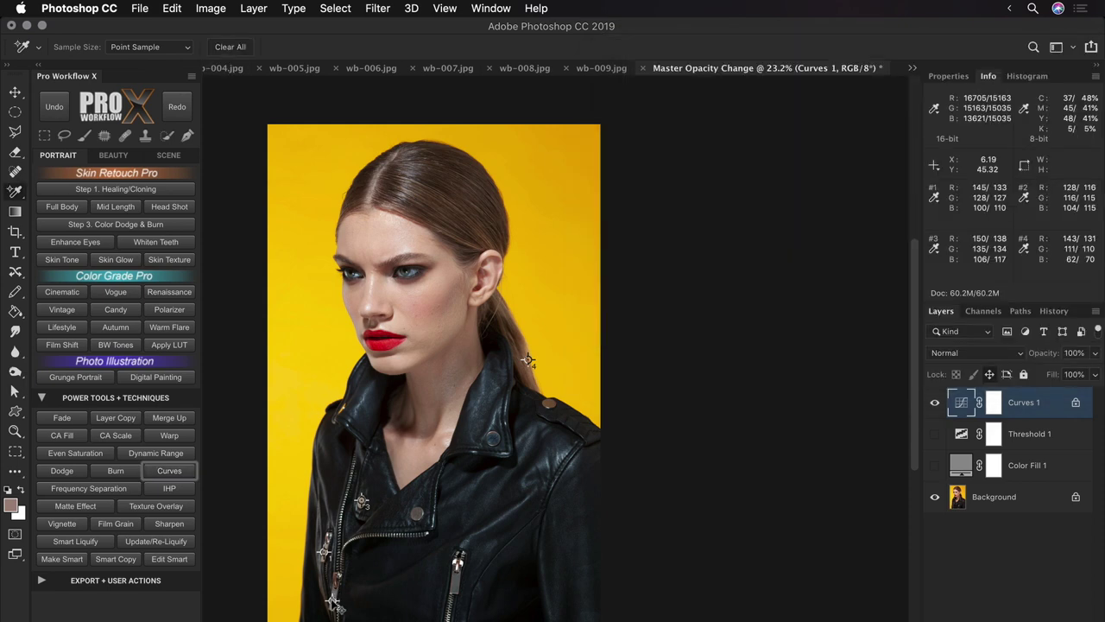
Zoom out on the corrected portrait and clear all colour sample points.
scroll(337, 604, up, 3)
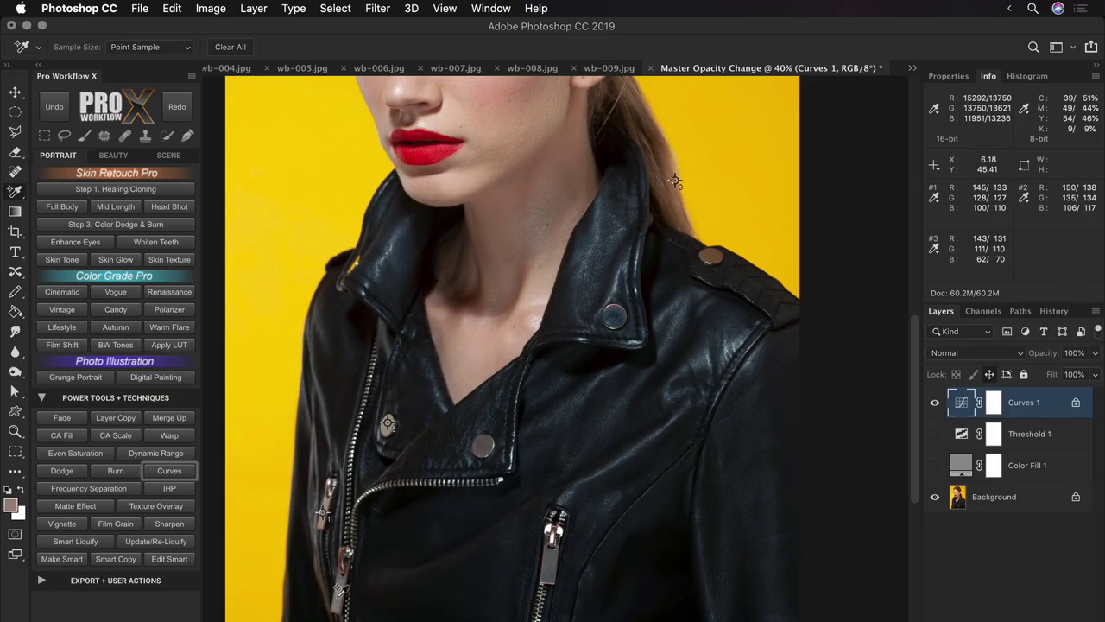
key(super+minus)
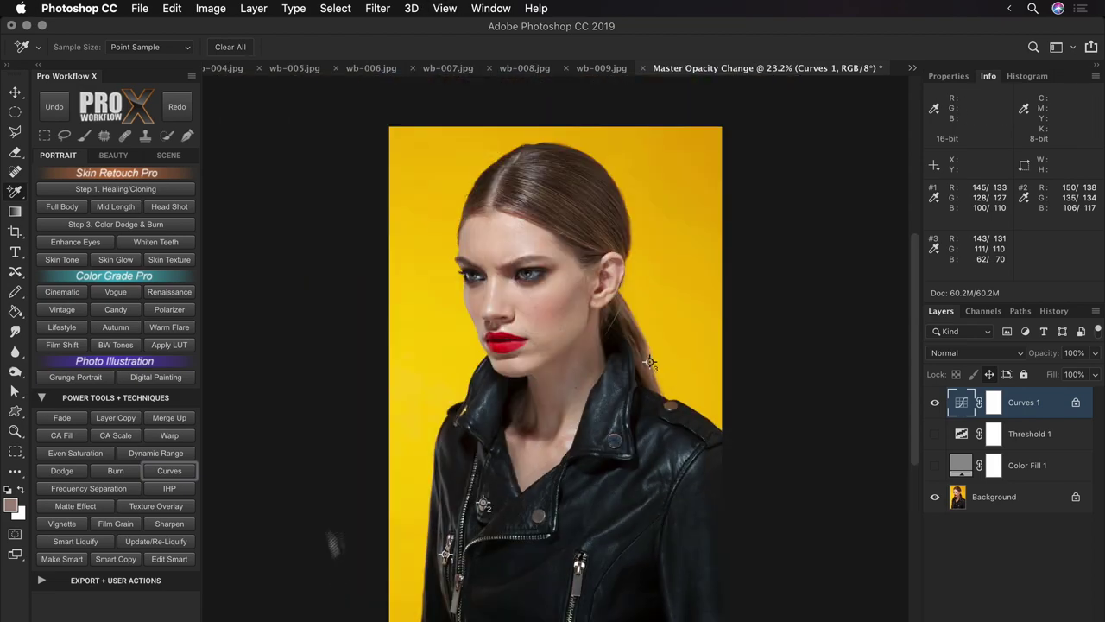
click(238, 52)
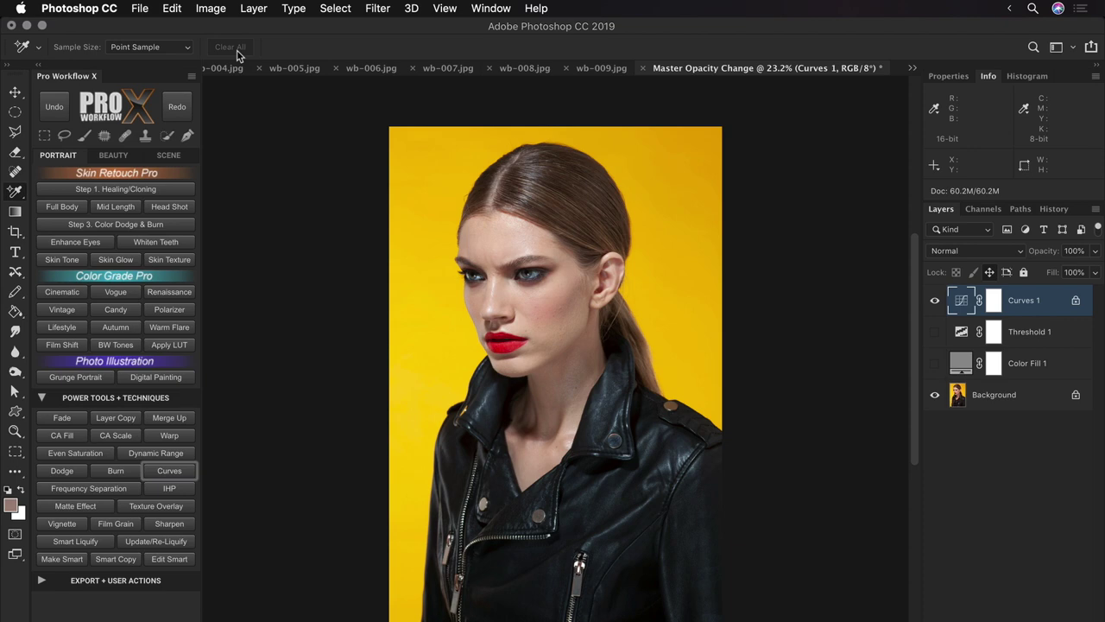
Compare wb-006.jpg and Master Opacity Change side by side at matching zoom, ending on wb-006.
click(367, 71)
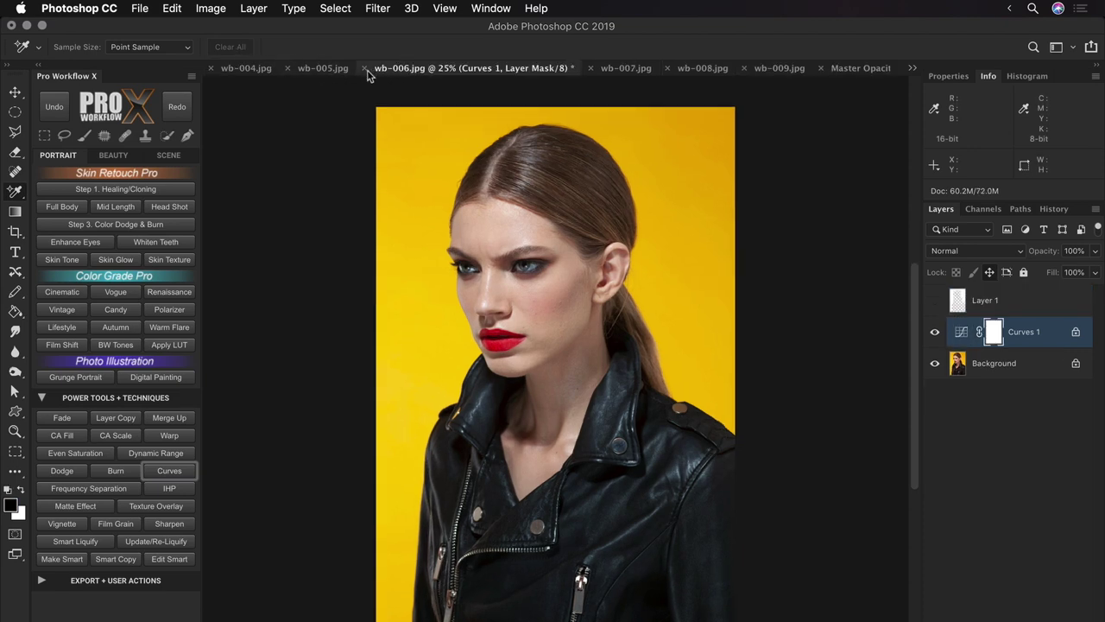
key(super+plus)
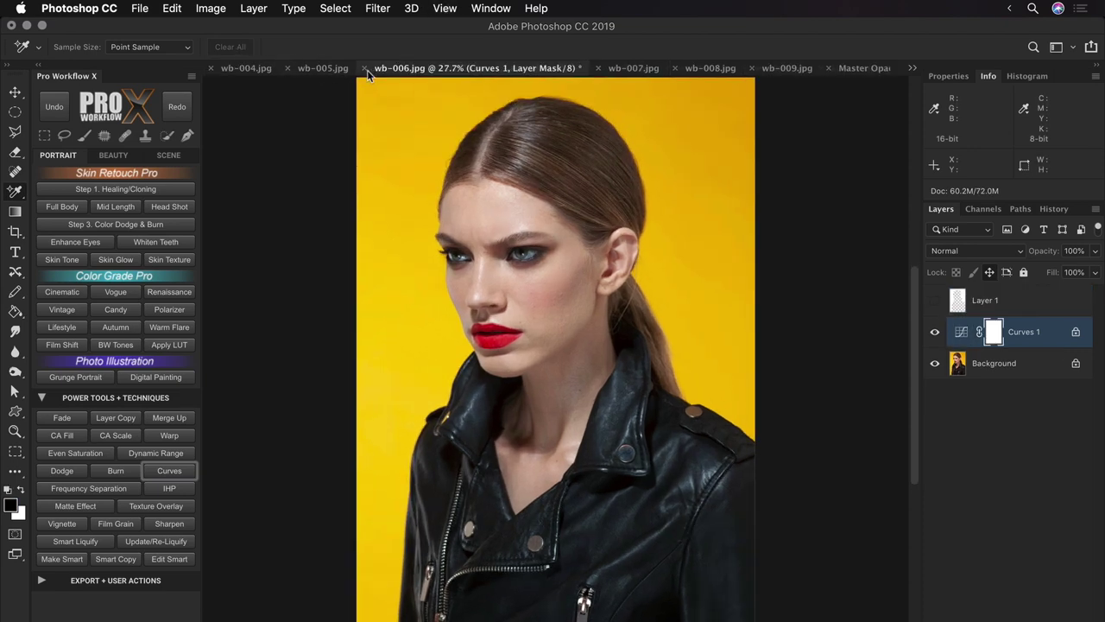
click(858, 69)
key(super+plus)
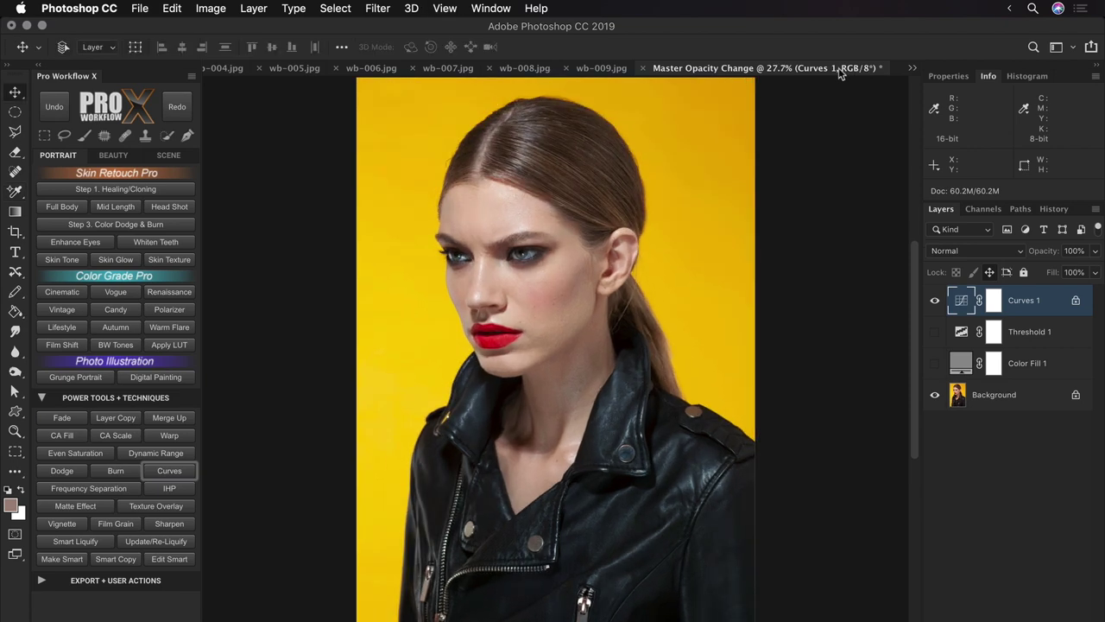
click(379, 71)
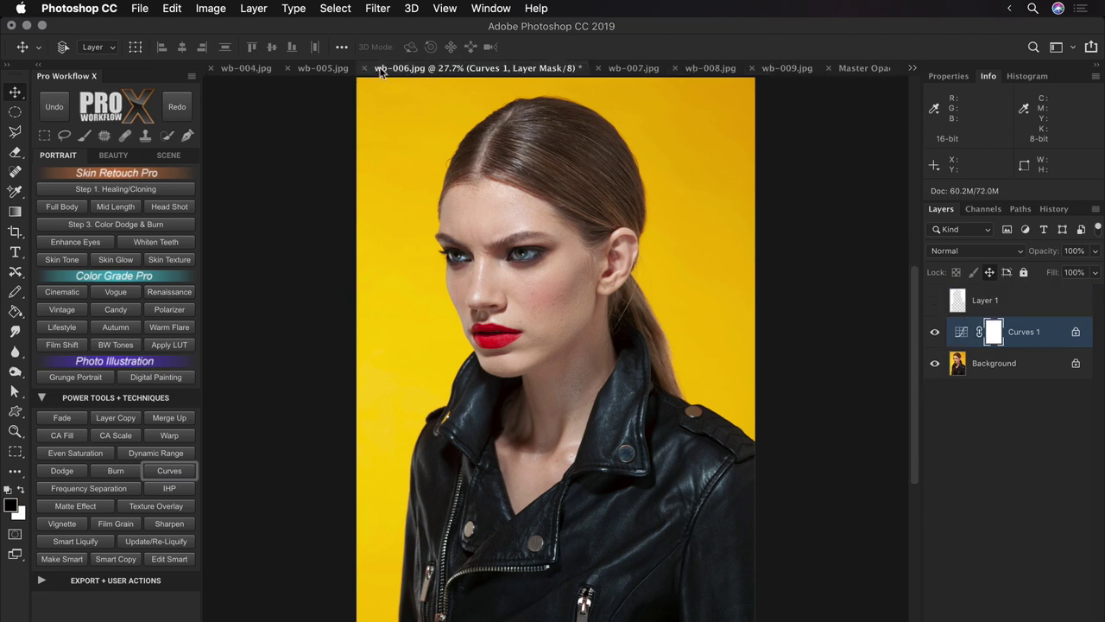